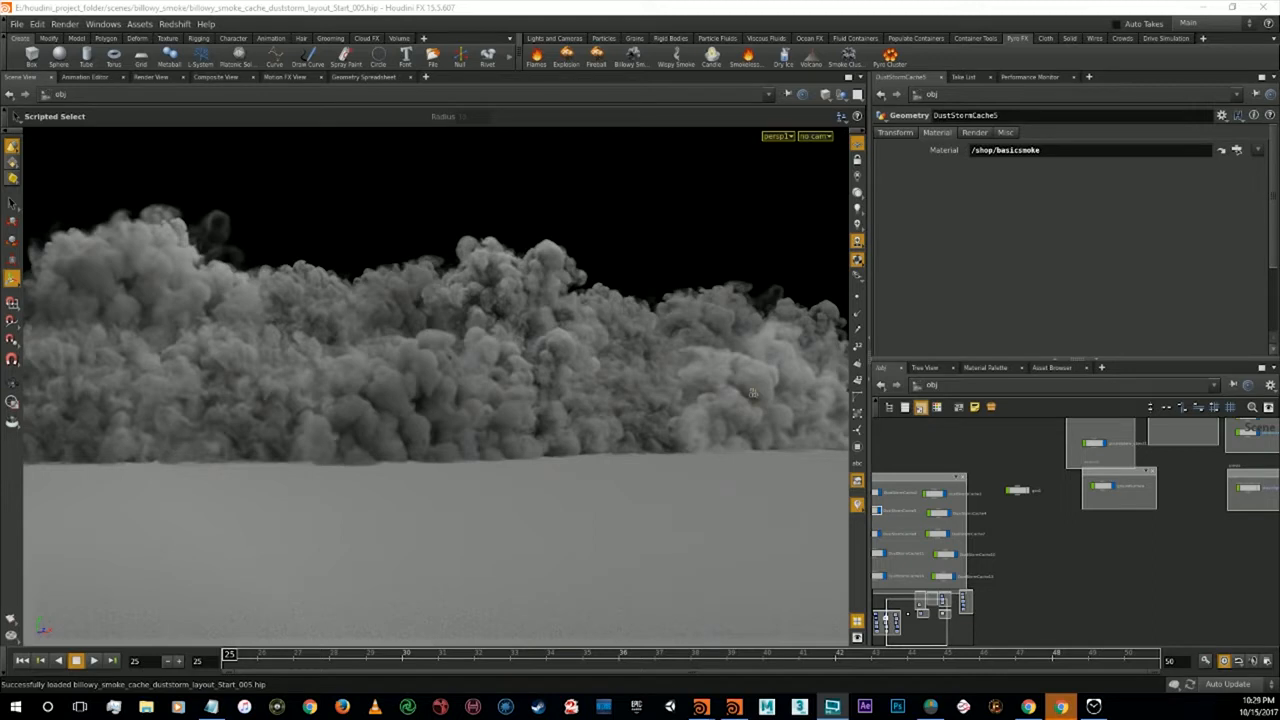
# Step: Select the DustStormCache3 object in the network box of dust storm caches
pyautogui.keyDown('alt'); pyautogui.moveTo(1050, 533); pyautogui.dragTo(1174, 527, button='middle'); pyautogui.keyUp('alt')
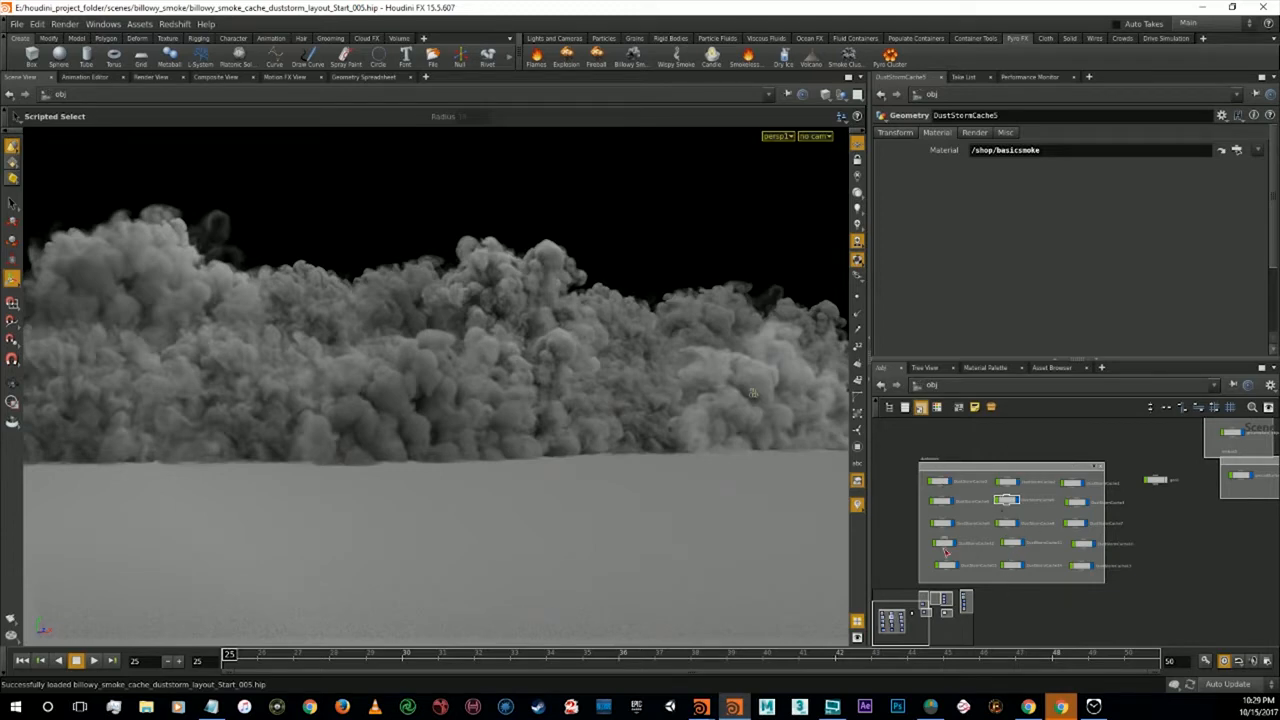
pyautogui.click(938, 483)
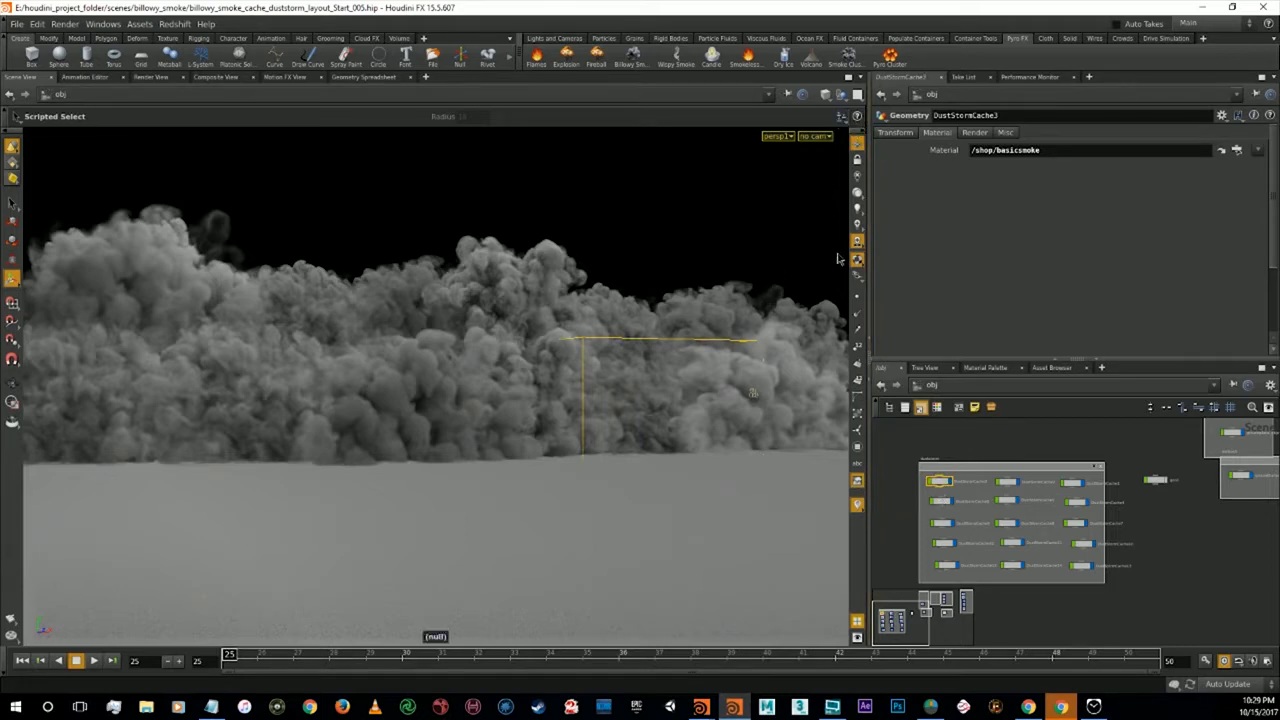
pyautogui.click(952, 485)
# Step: Display the placeholder sphere geometry over the dust clouds and hide it again
pyautogui.keyDown('alt'); pyautogui.moveTo(1152, 583); pyautogui.dragTo(850, 540, button='middle'); pyautogui.keyUp('alt')
pyautogui.keyDown('alt'); pyautogui.moveTo(1089, 514); pyautogui.dragTo(963, 547, button='middle'); pyautogui.keyUp('alt')
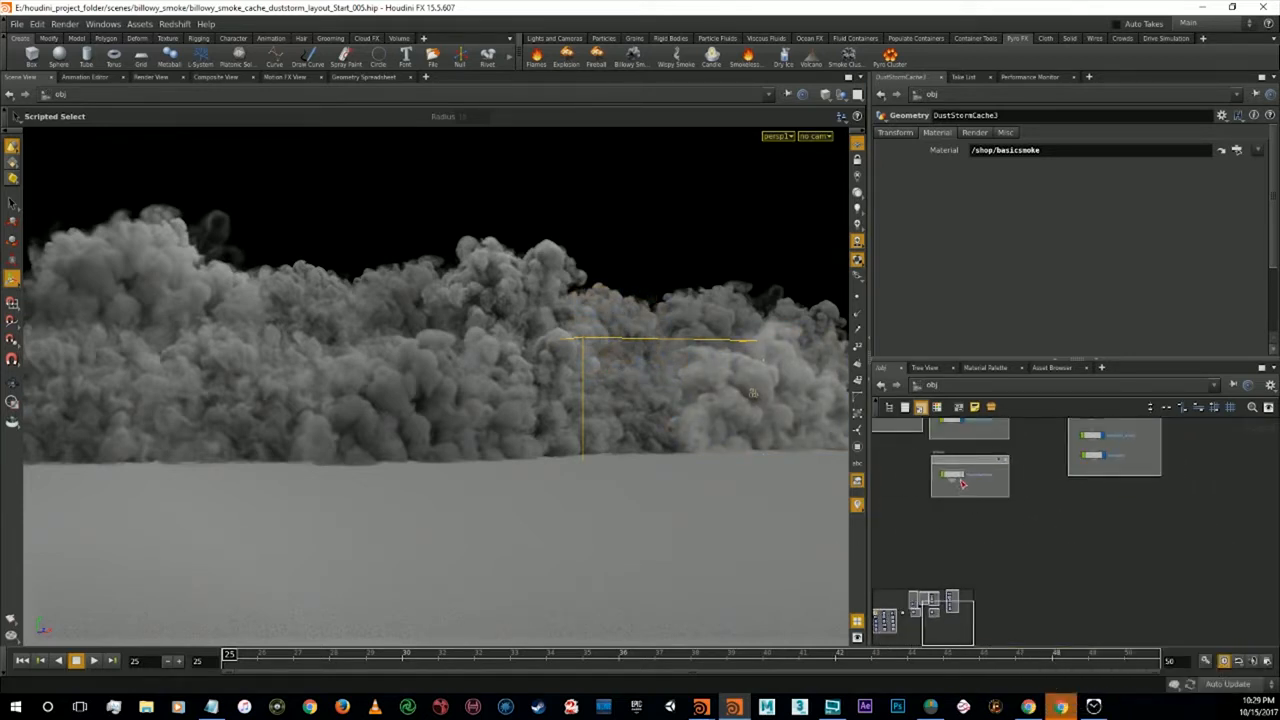
pyautogui.click(960, 477)
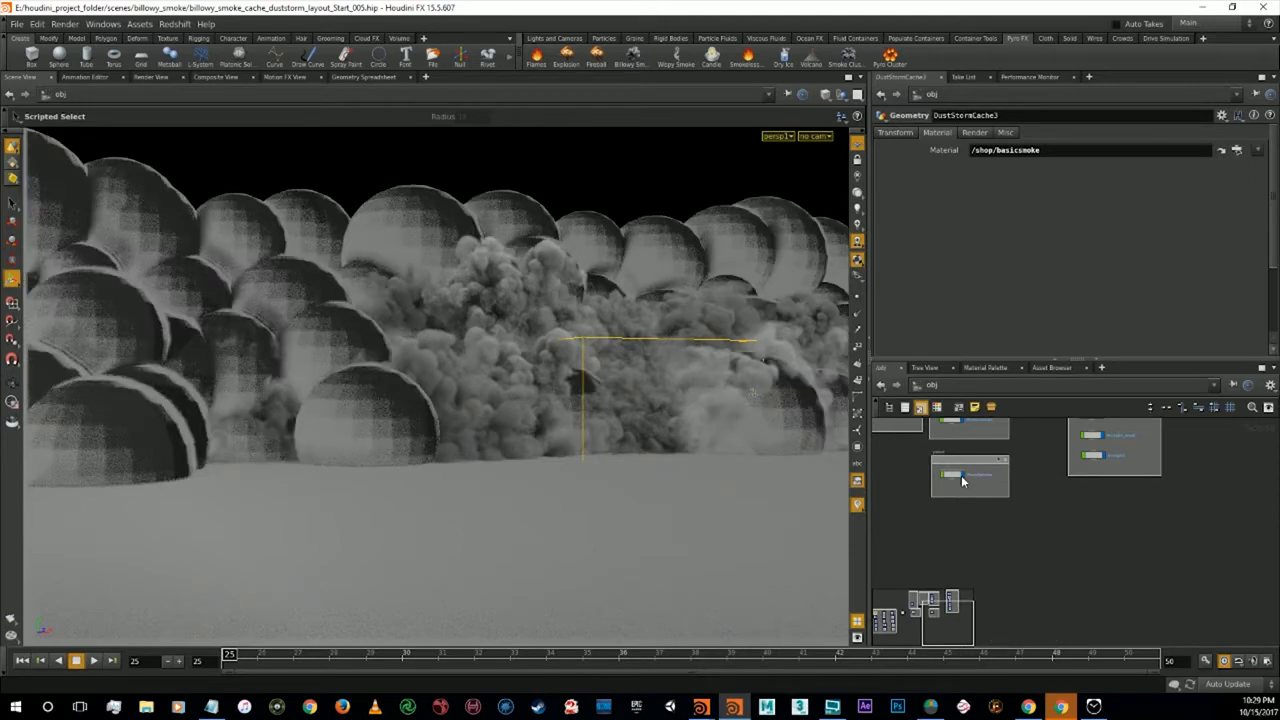
pyautogui.click(962, 481)
pyautogui.press('alt')
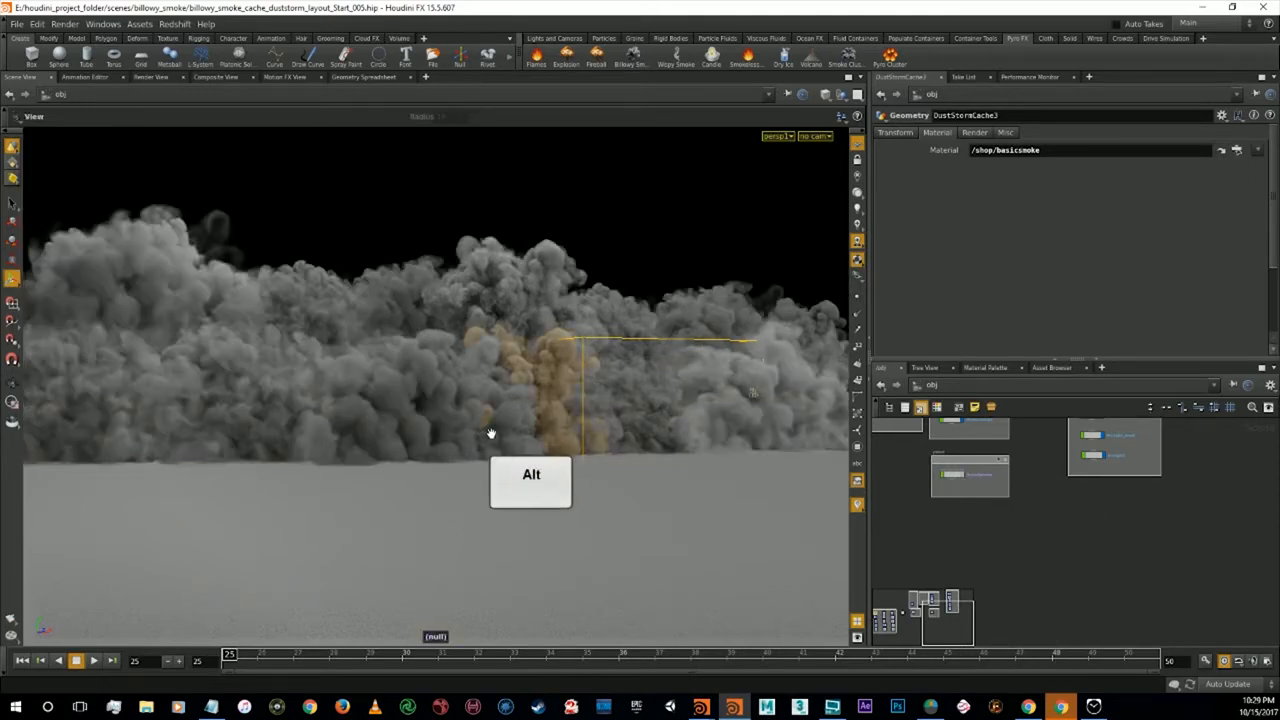
pyautogui.keyDown('alt'); pyautogui.moveTo(911, 513); pyautogui.dragTo(780, 503, button='middle'); pyautogui.keyUp('alt')
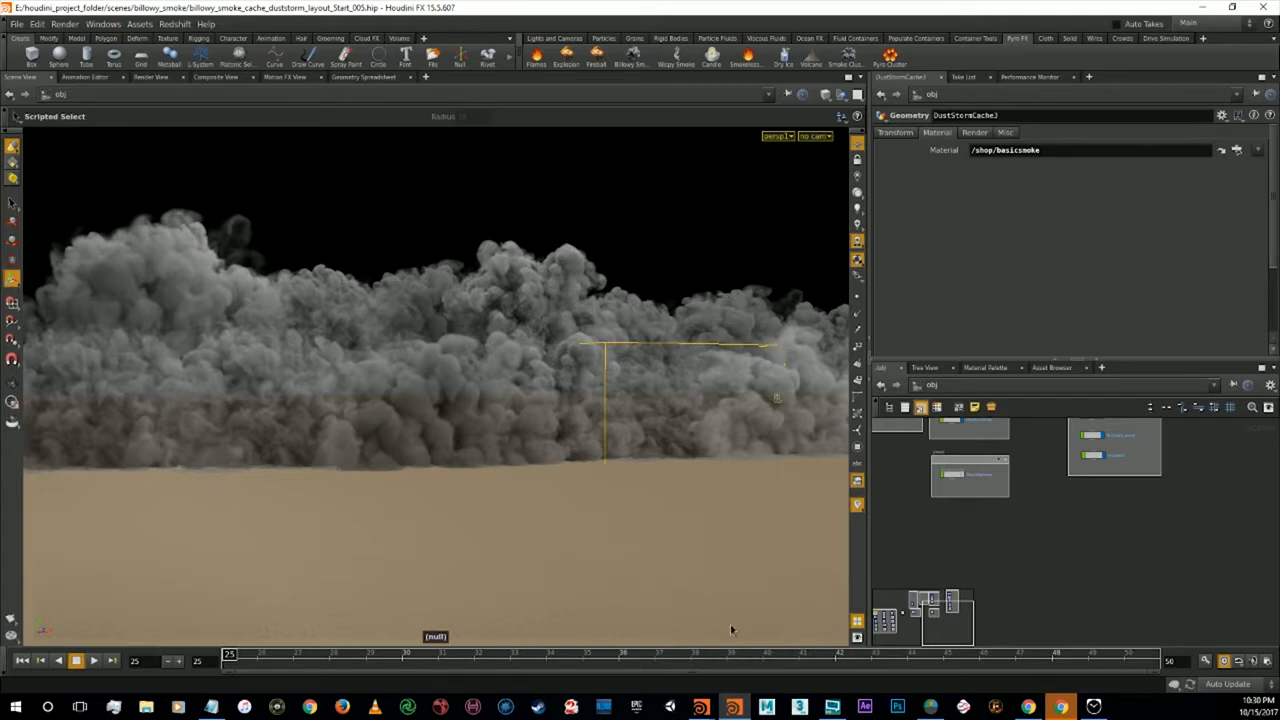
# Step: Switch to Photoshop, create a blank document with a transparent background, and activate the Brush tool
pyautogui.click(898, 709)
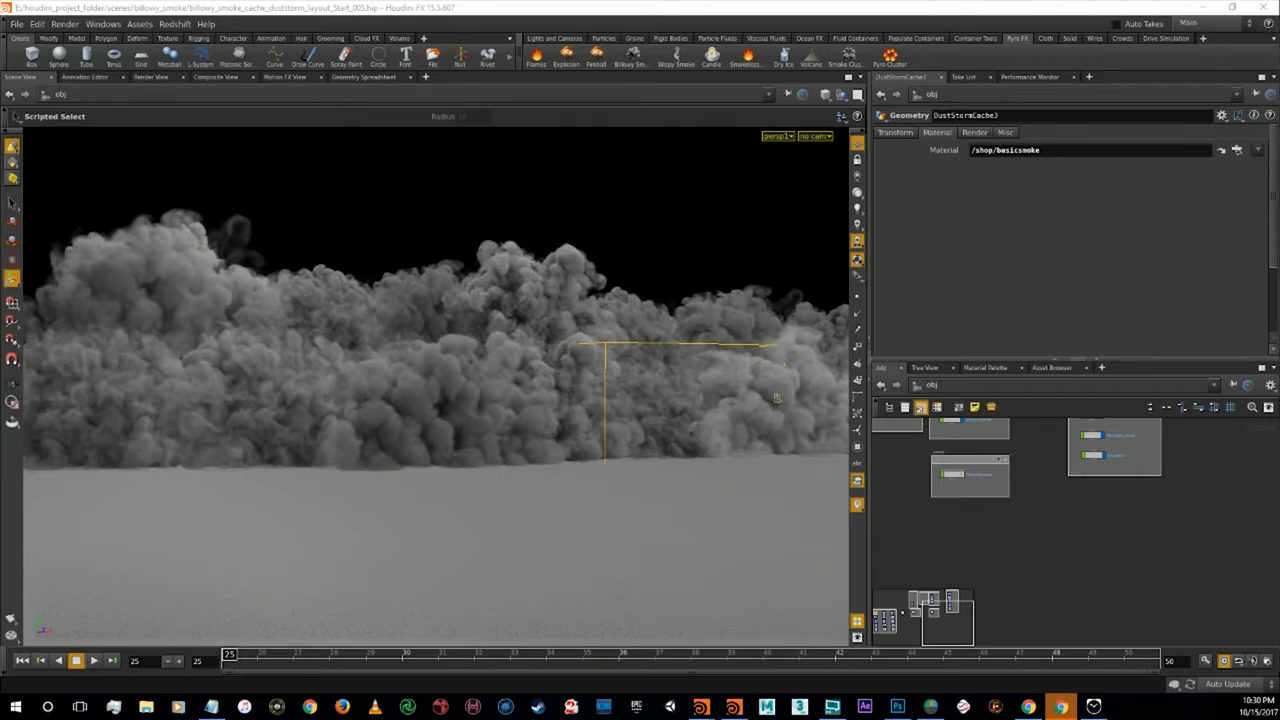
pyautogui.click(897, 706)
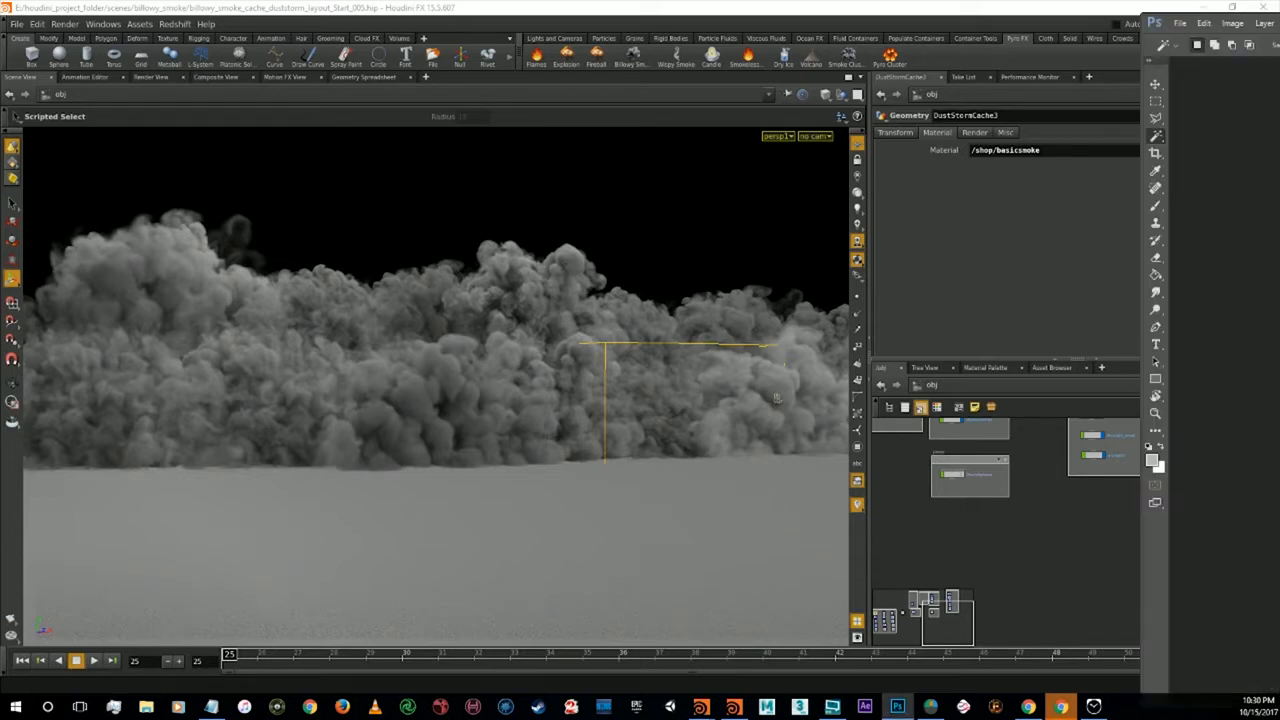
pyautogui.moveTo(1279, 20); pyautogui.dragTo(720, 82)
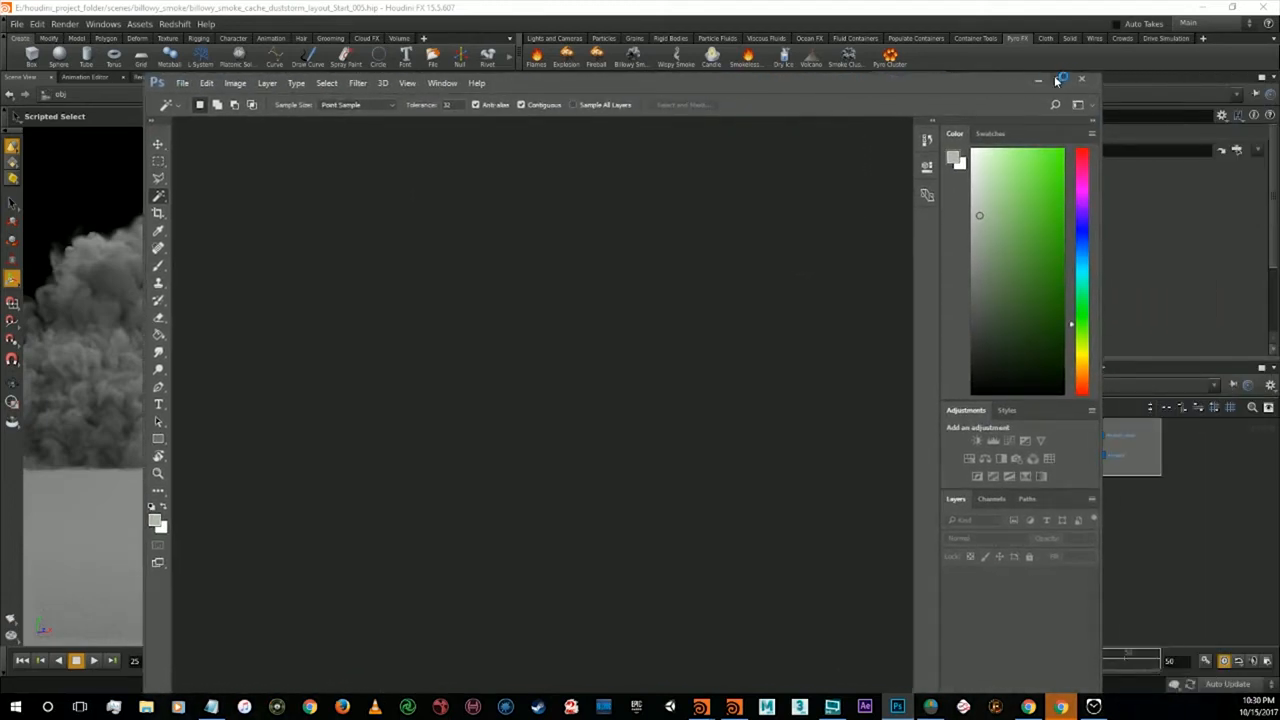
pyautogui.click(1059, 79)
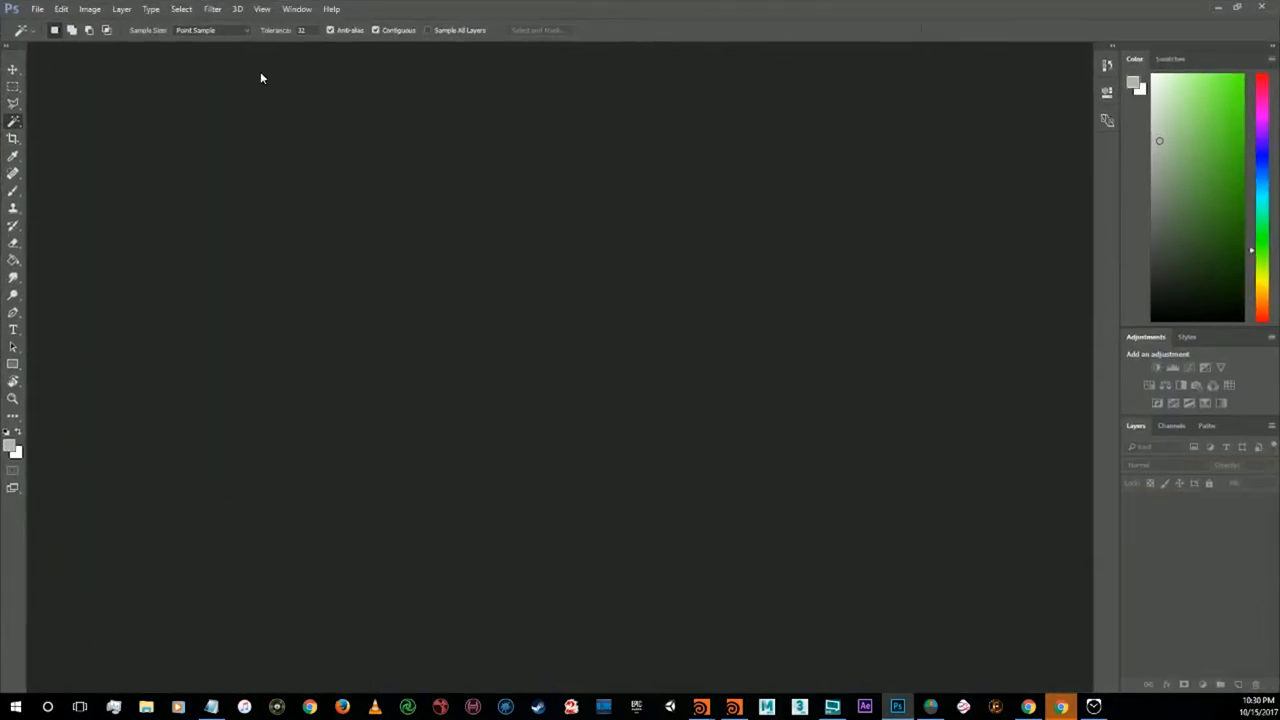
pyautogui.click(37, 8)
pyautogui.click(100, 20)
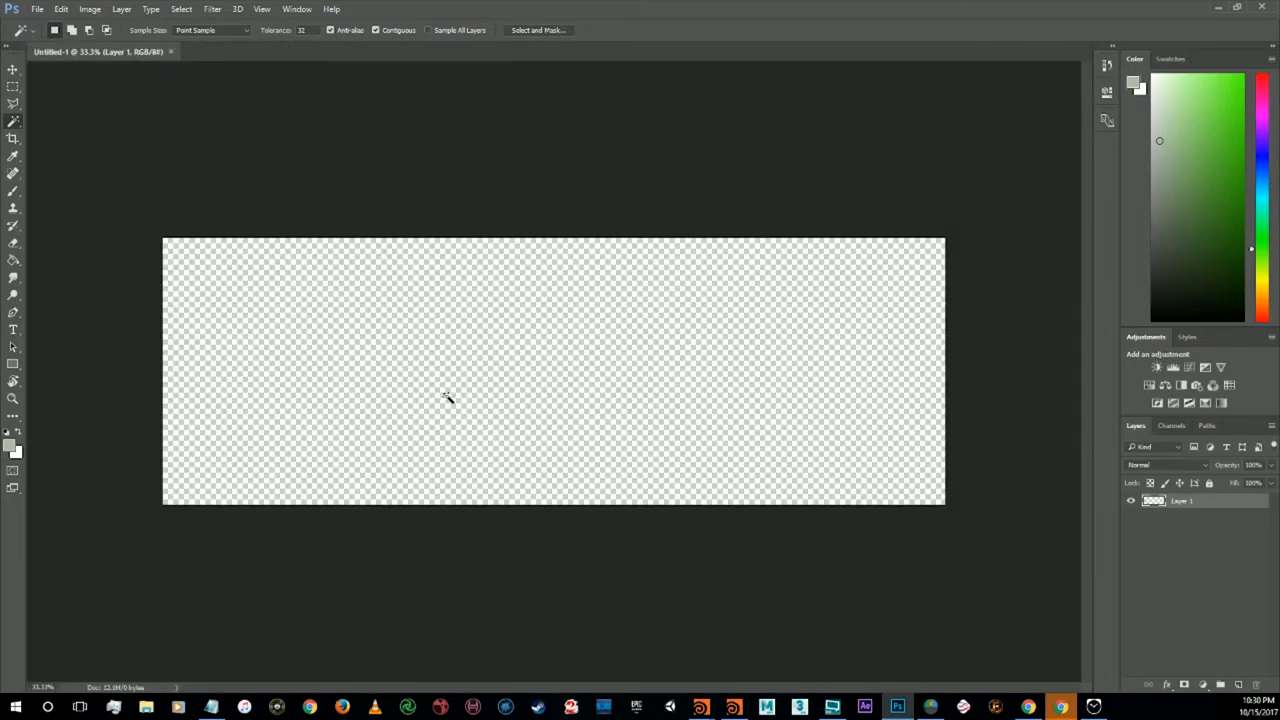
pyautogui.click(13, 191)
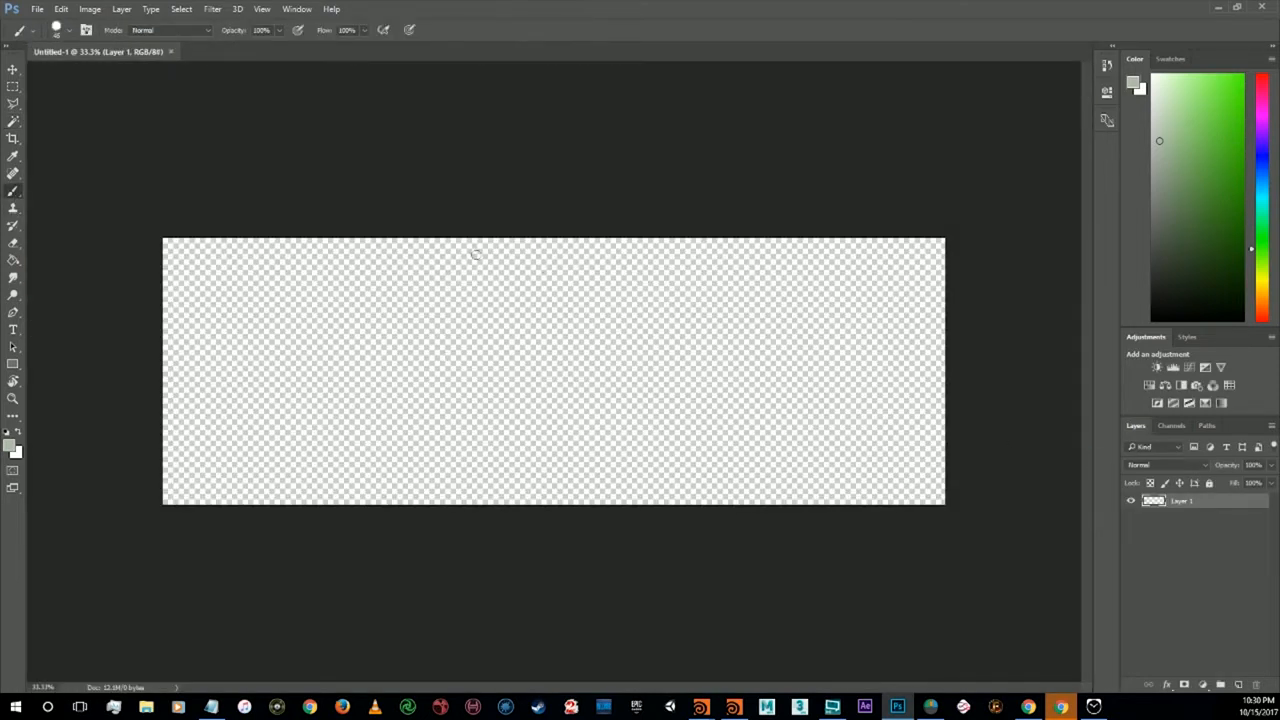
pyautogui.moveTo(508, 241); pyautogui.dragTo(160, 385)
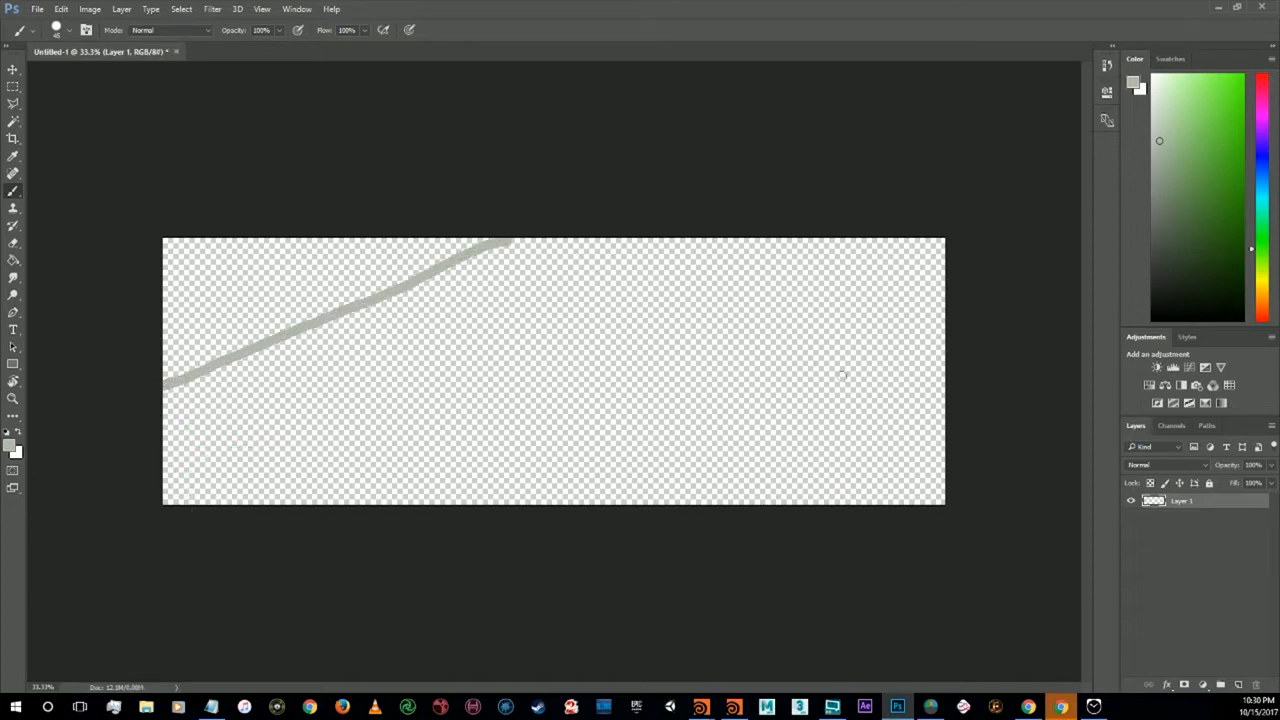
pyautogui.press('ctrl')
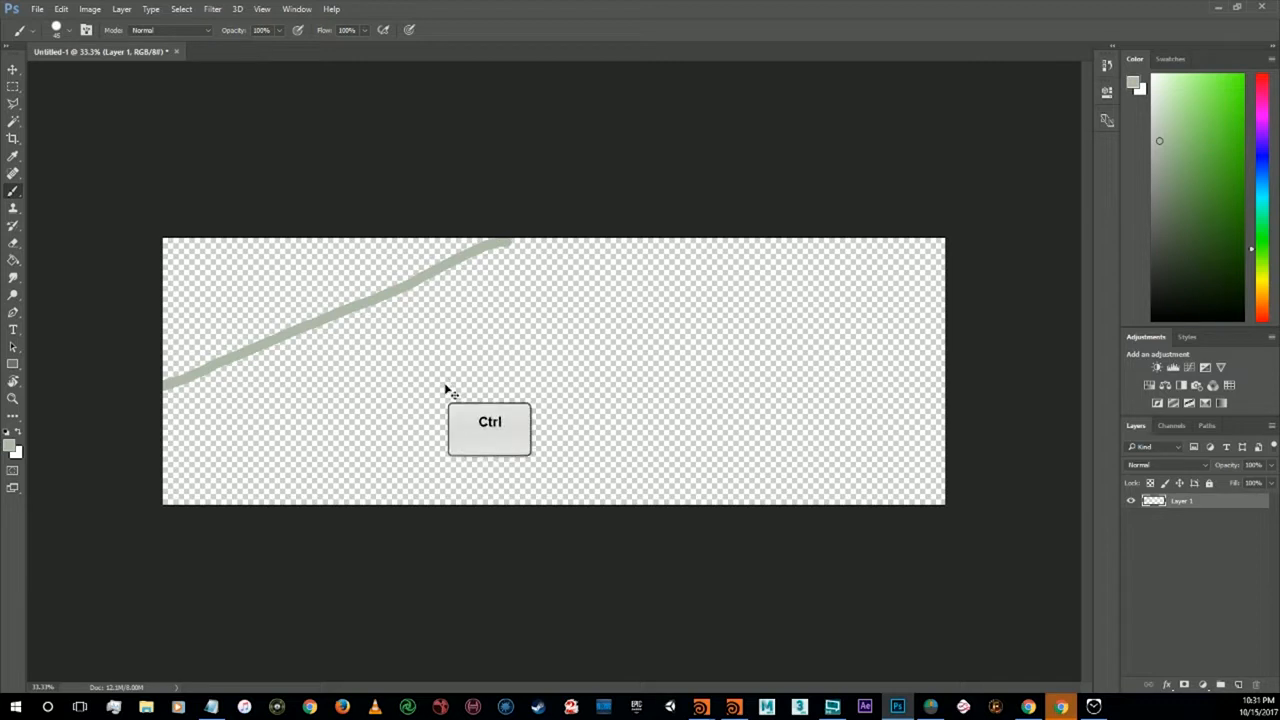
pyautogui.hotkey('ctrl', 'z')
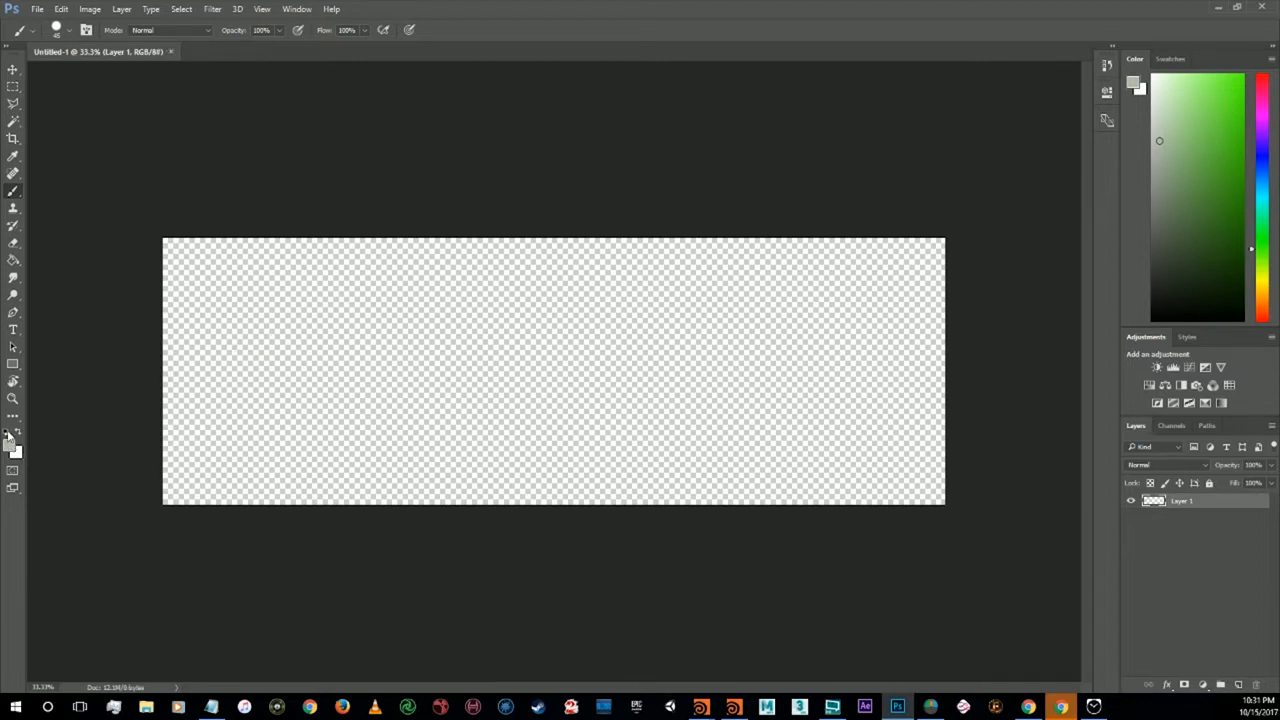
# Step: Reset the colours to black and white and sketch a small camera with an arrow showing its viewing direction
pyautogui.click(7, 431)
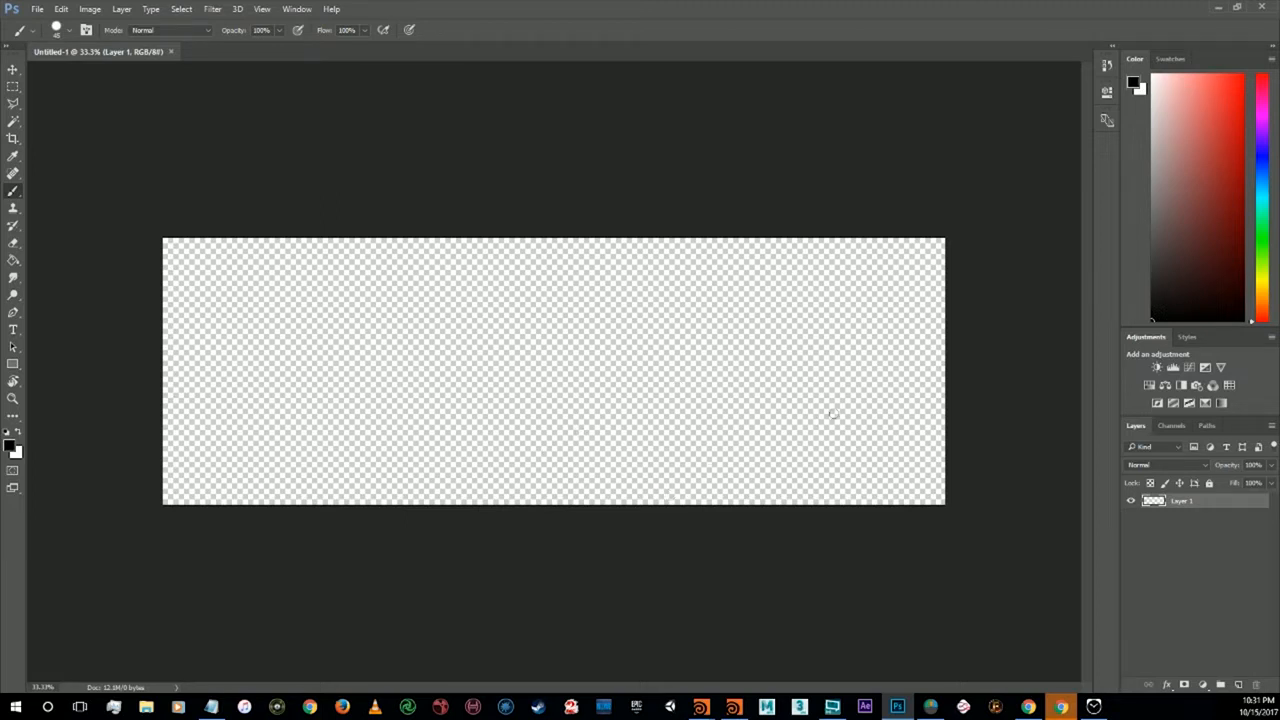
pyautogui.moveTo(852, 436)
pyautogui.mouseDown()
pyautogui.moveTo(815, 448)
pyautogui.moveTo(846, 459)
pyautogui.moveTo(855, 433)
pyautogui.moveTo(787, 416)
pyautogui.moveTo(786, 458)
pyautogui.moveTo(773, 465)
pyautogui.mouseUp()
pyautogui.moveTo(787, 418)
pyautogui.mouseDown()
pyautogui.moveTo(775, 466)
pyautogui.moveTo(735, 427)
pyautogui.moveTo(745, 416)
pyautogui.moveTo(749, 446)
pyautogui.mouseUp()
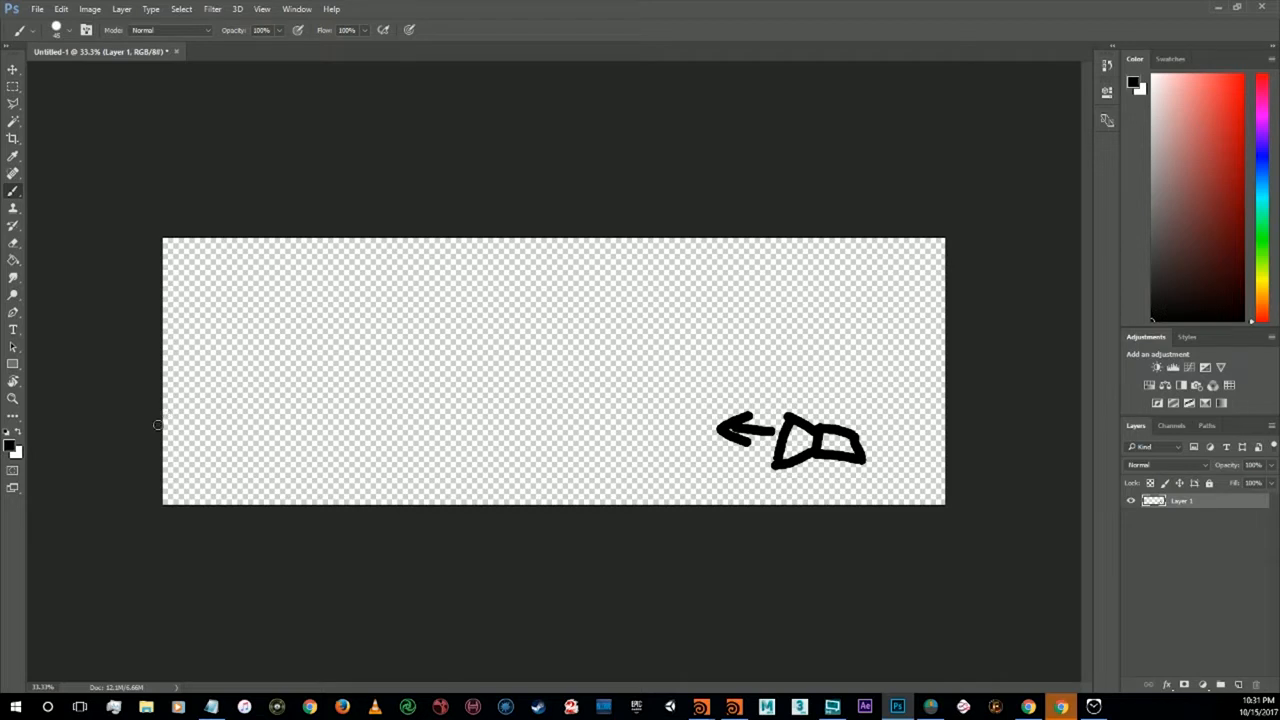
# Step: Sketch the dust wall opposite the camera with two short boundary lines and three parallel diagonal strokes between them
pyautogui.moveTo(163, 425); pyautogui.dragTo(222, 508)
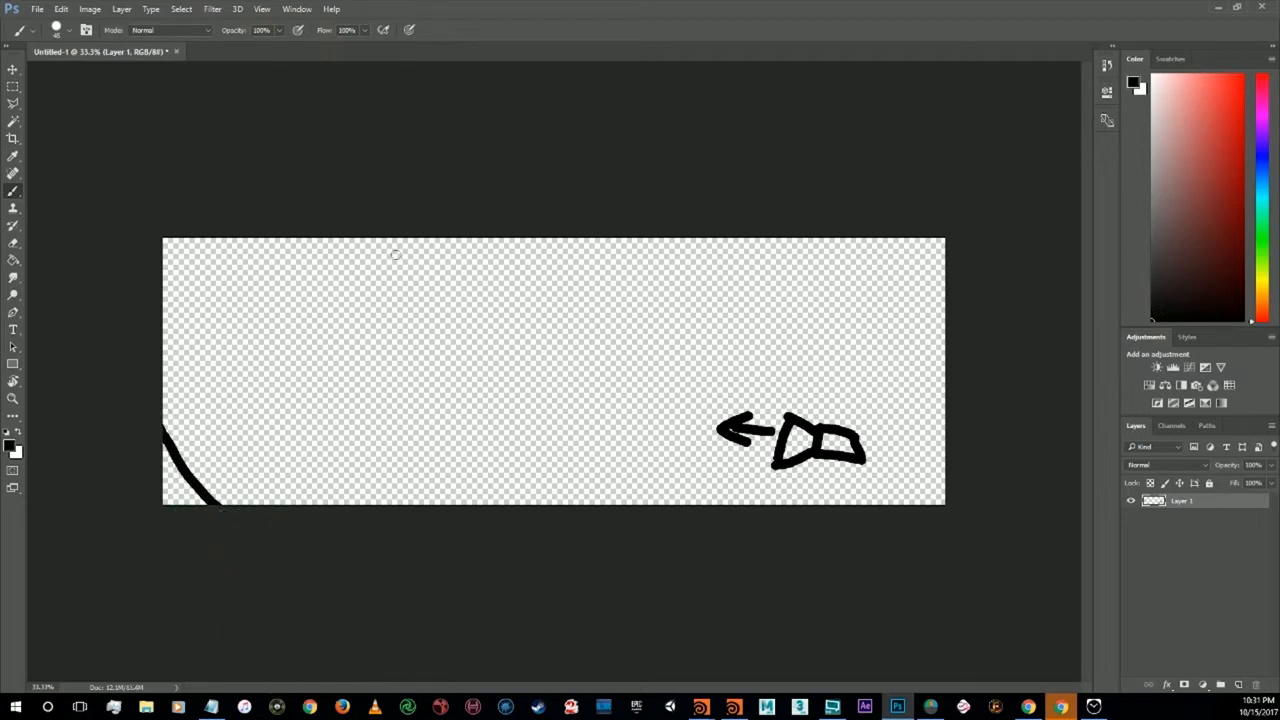
pyautogui.moveTo(412, 242); pyautogui.dragTo(516, 318)
pyautogui.moveTo(231, 486); pyautogui.dragTo(436, 345)
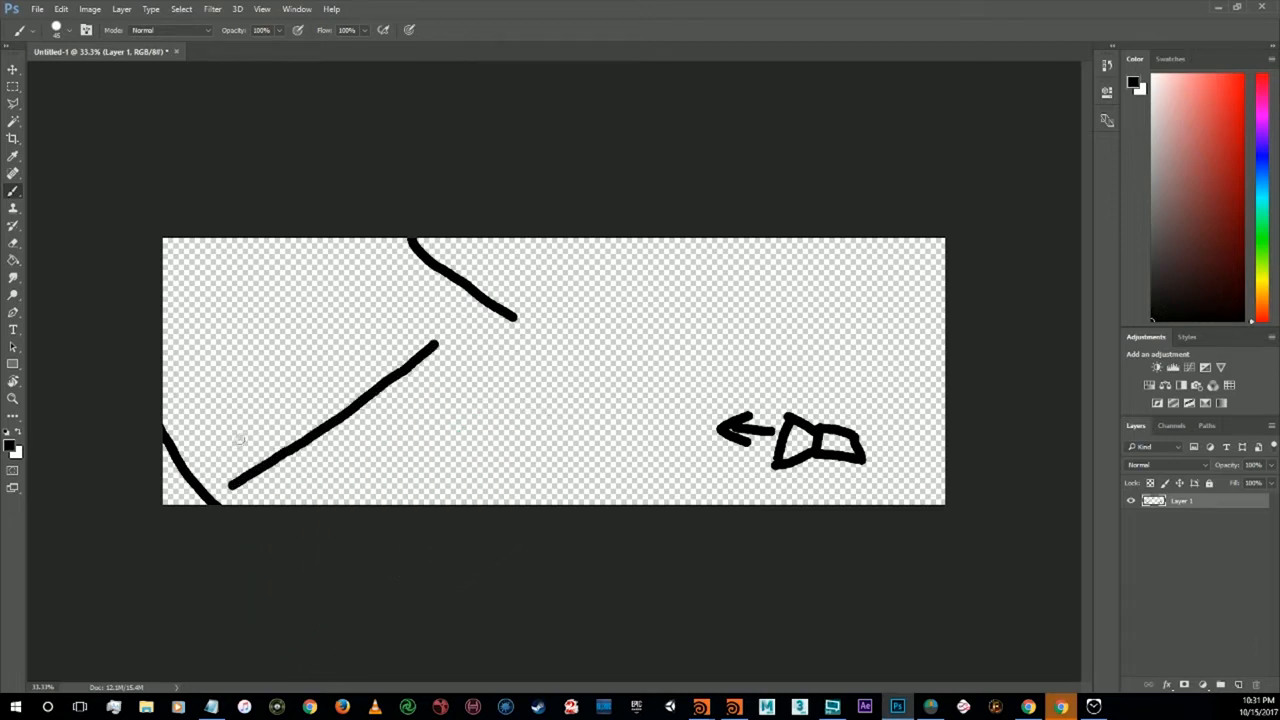
pyautogui.moveTo(236, 438)
pyautogui.mouseDown()
pyautogui.moveTo(337, 405)
pyautogui.moveTo(379, 360)
pyautogui.mouseUp()
pyautogui.hotkey('ctrl', 'z')
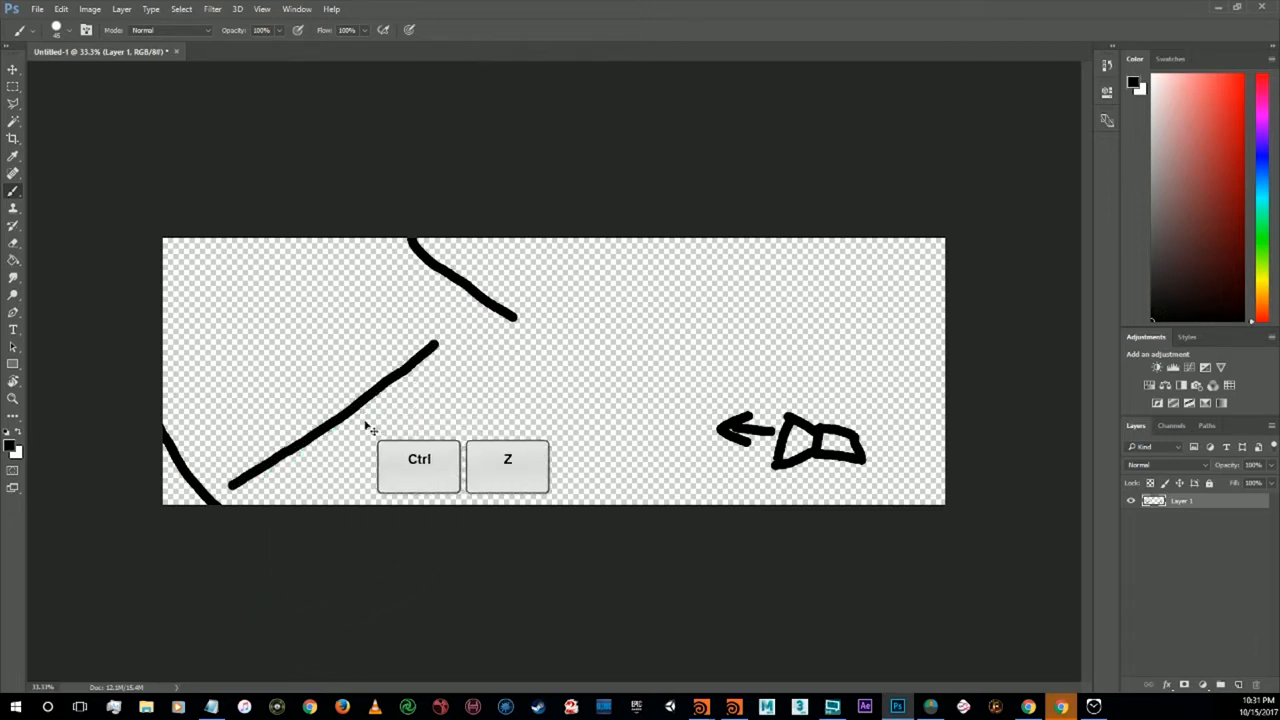
pyautogui.moveTo(243, 410); pyautogui.dragTo(364, 337)
pyautogui.moveTo(265, 365); pyautogui.dragTo(336, 313)
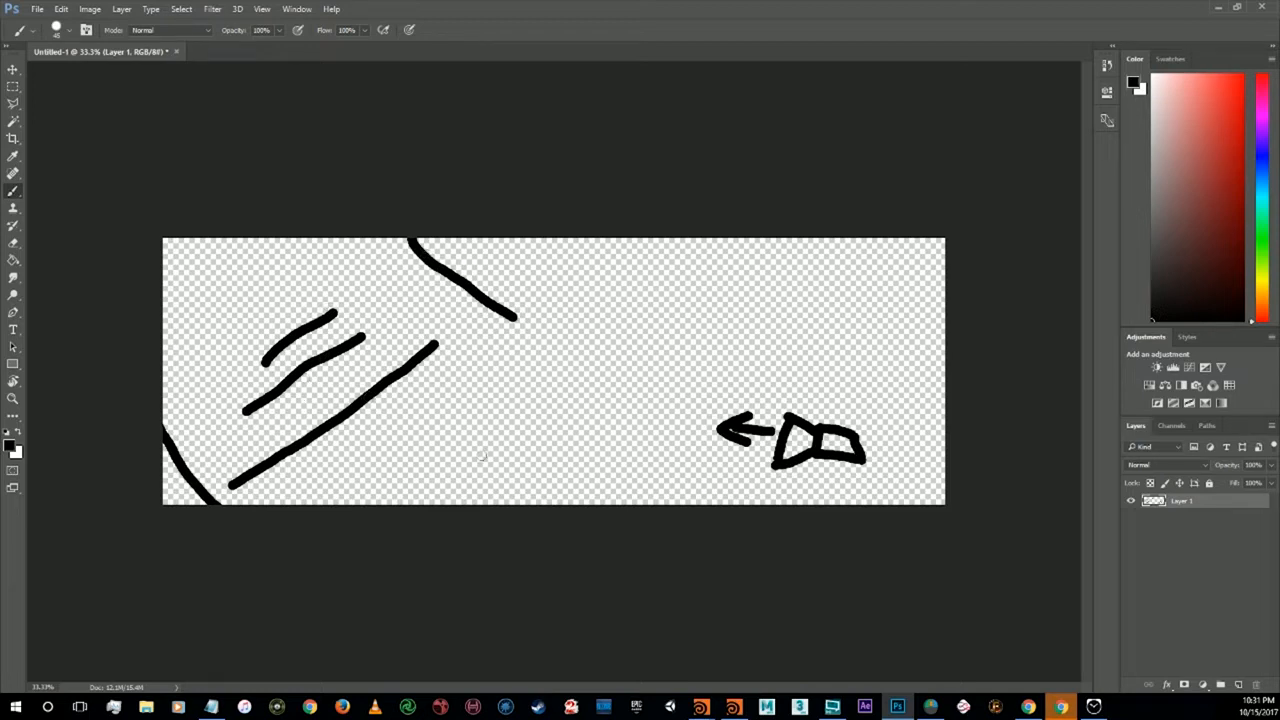
# Step: Handwrite the word "new" between the diagonal strokes and the camera sketch
pyautogui.moveTo(437, 417)
pyautogui.mouseDown()
pyautogui.moveTo(464, 464)
pyautogui.moveTo(490, 418)
pyautogui.moveTo(517, 462)
pyautogui.mouseUp()
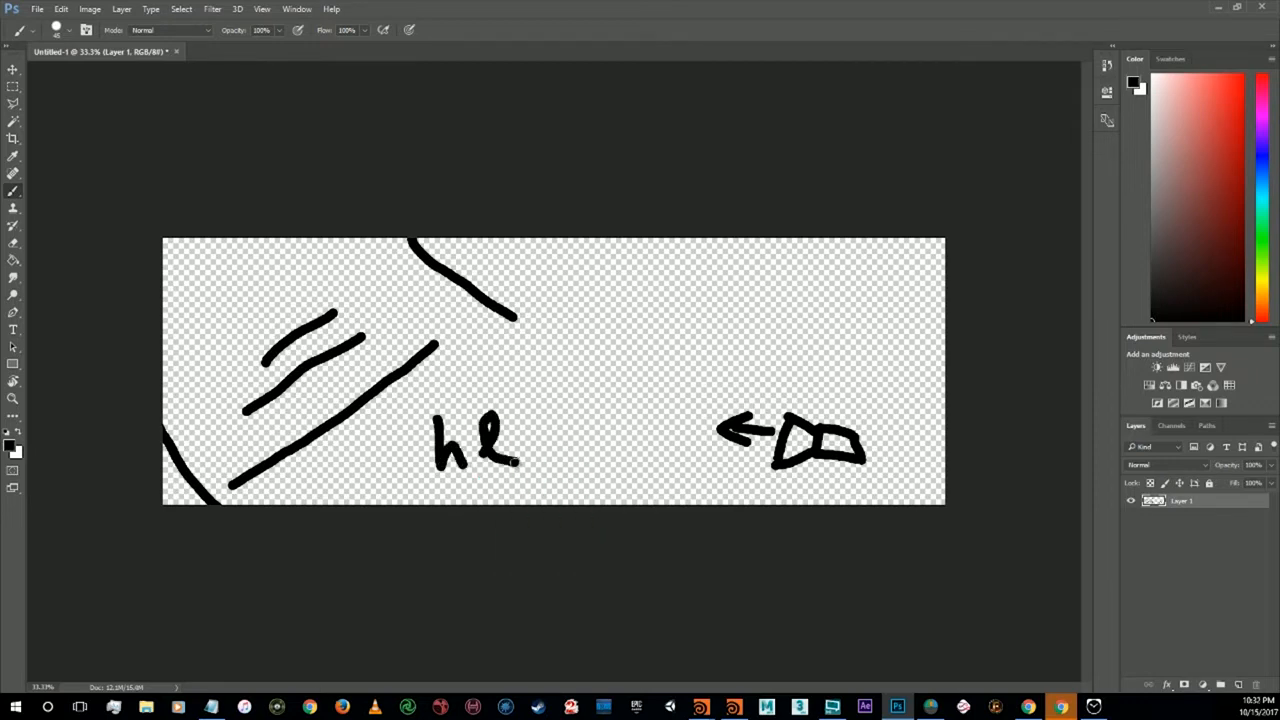
pyautogui.moveTo(533, 410); pyautogui.dragTo(589, 424)
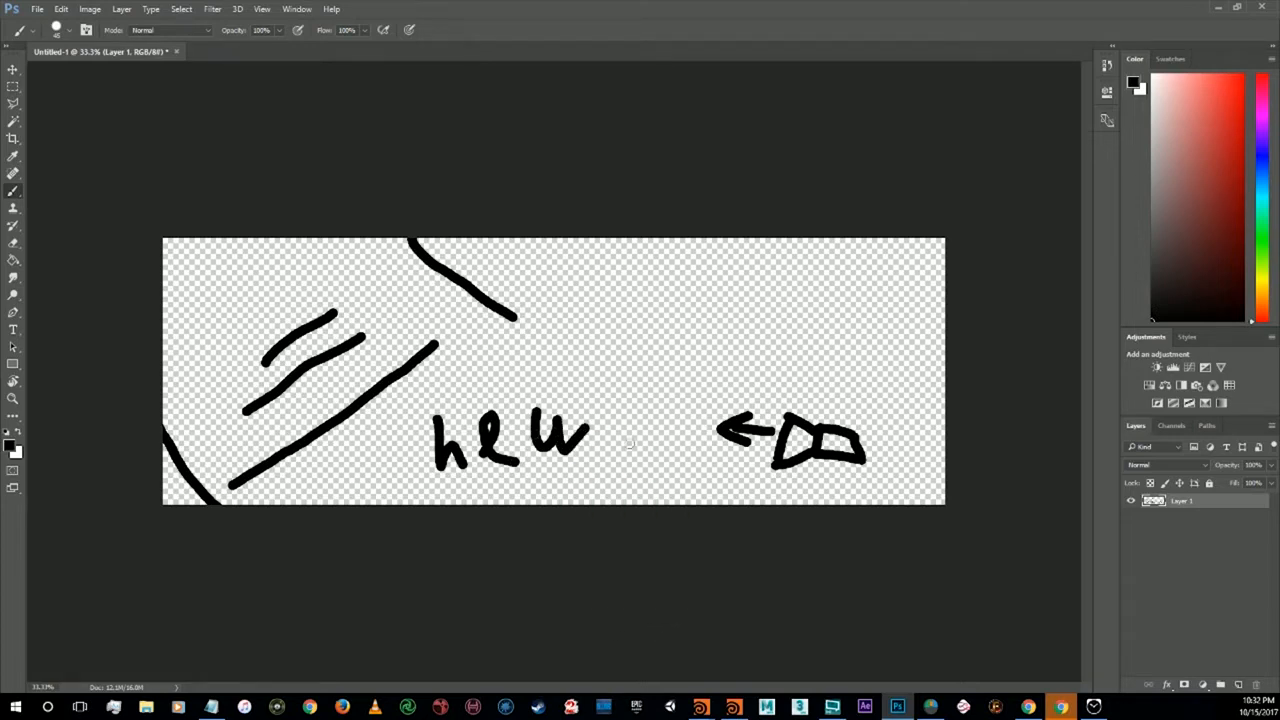
# Step: Return to Houdini and undo the network box resize in the object network
pyautogui.click(1212, 7)
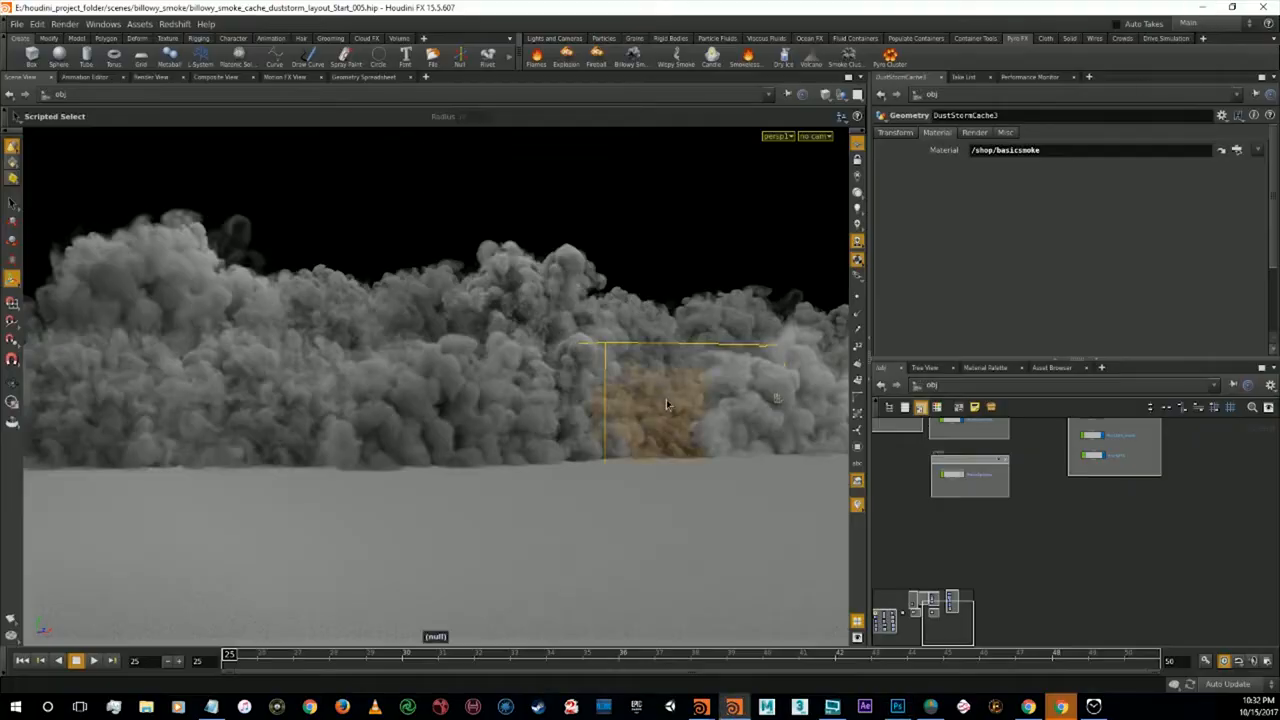
pyautogui.keyDown('alt'); pyautogui.moveTo(971, 537); pyautogui.dragTo(1121, 619, button='middle'); pyautogui.keyUp('alt')
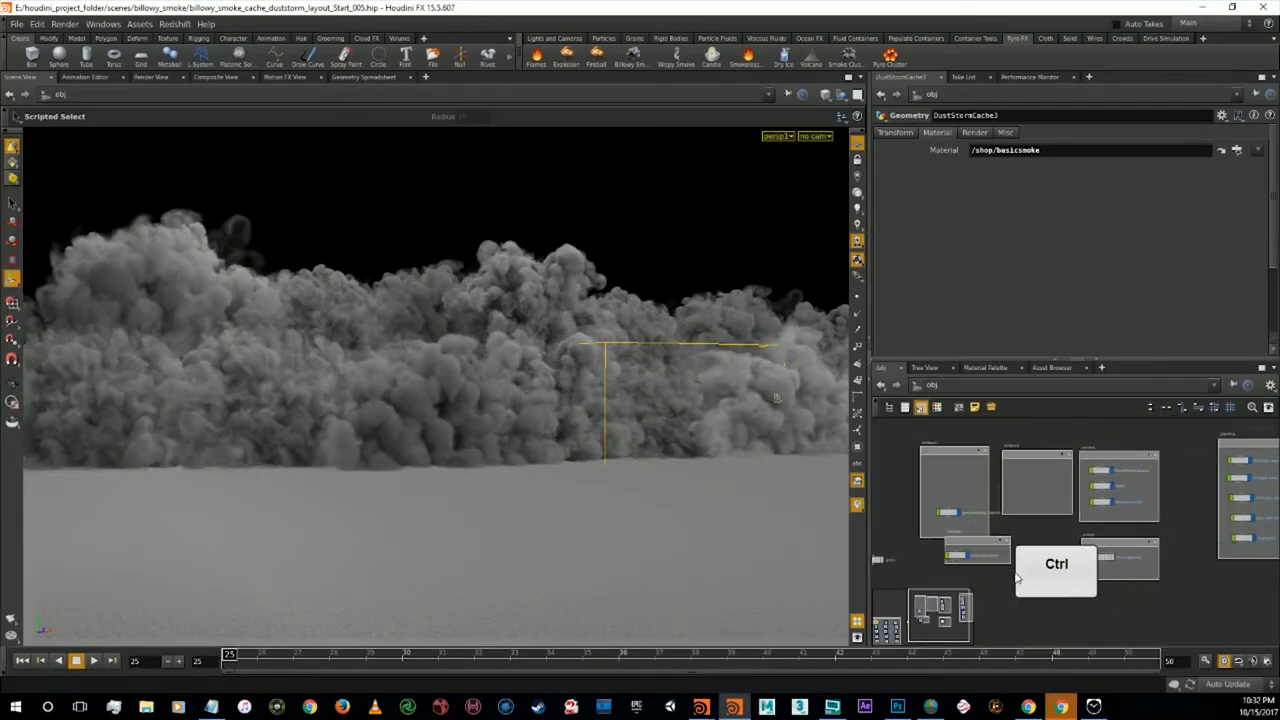
pyautogui.hotkey('ctrl', 'z')
pyautogui.keyDown('alt'); pyautogui.moveTo(887, 520); pyautogui.dragTo(1131, 459, button='middle'); pyautogui.keyUp('alt')
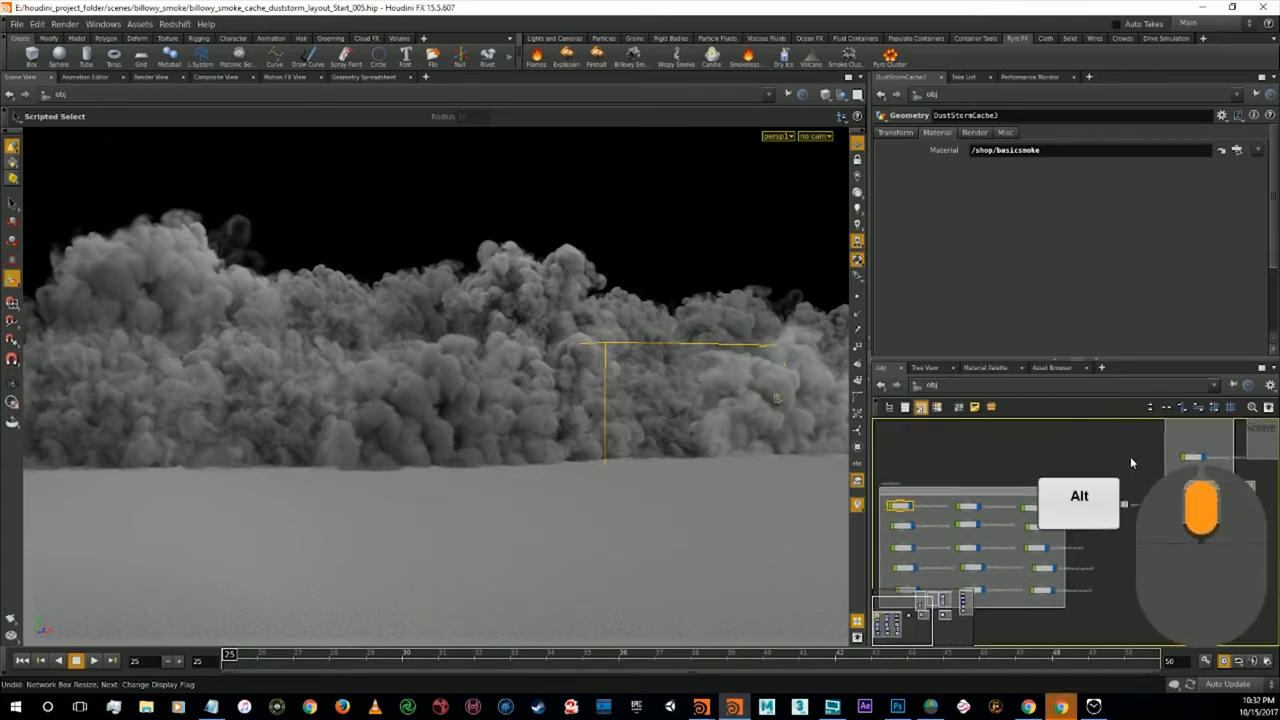
# Step: Examine the translate and scale values of the DustStormCache5 object
pyautogui.click(972, 526)
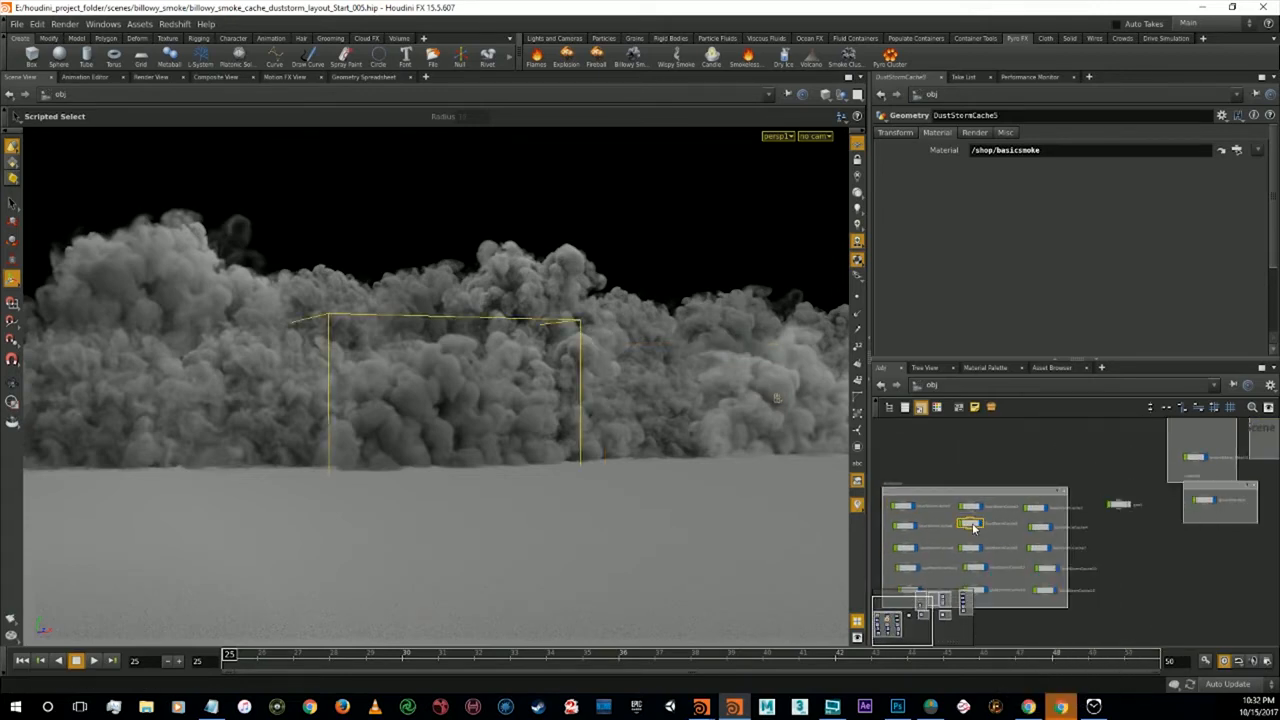
pyautogui.click(896, 133)
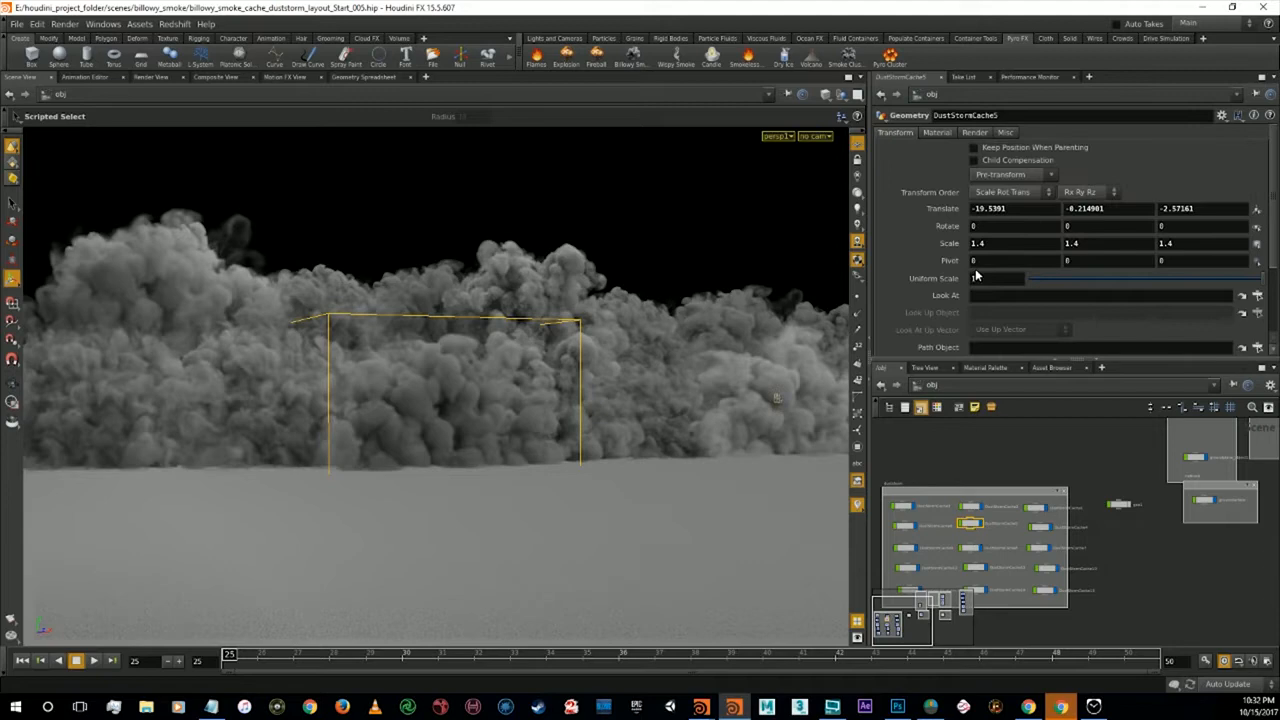
pyautogui.click(1009, 208)
pyautogui.click(1110, 208)
pyautogui.click(1204, 208)
pyautogui.click(1008, 243)
pyautogui.click(1063, 243)
pyautogui.click(1175, 243)
# Step: Examine the transform values of DustStormCache6, especially its scale, and those of DustStormCache10
pyautogui.click(906, 526)
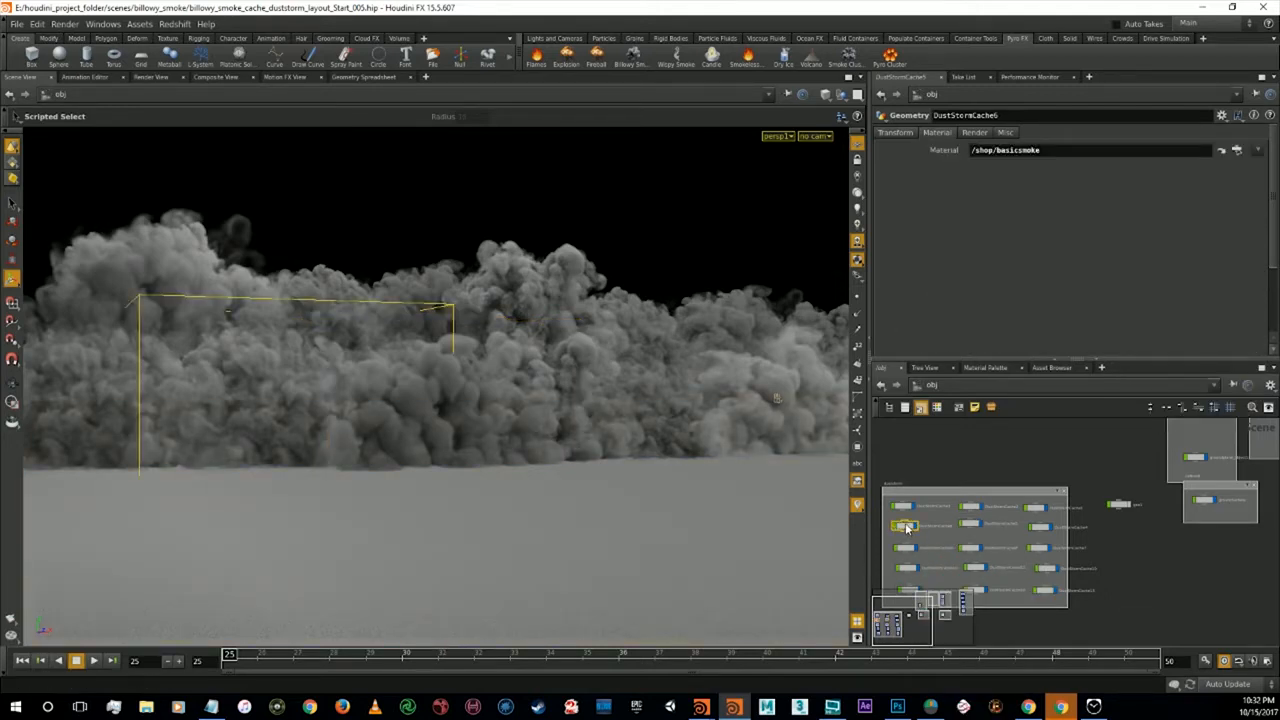
pyautogui.click(896, 133)
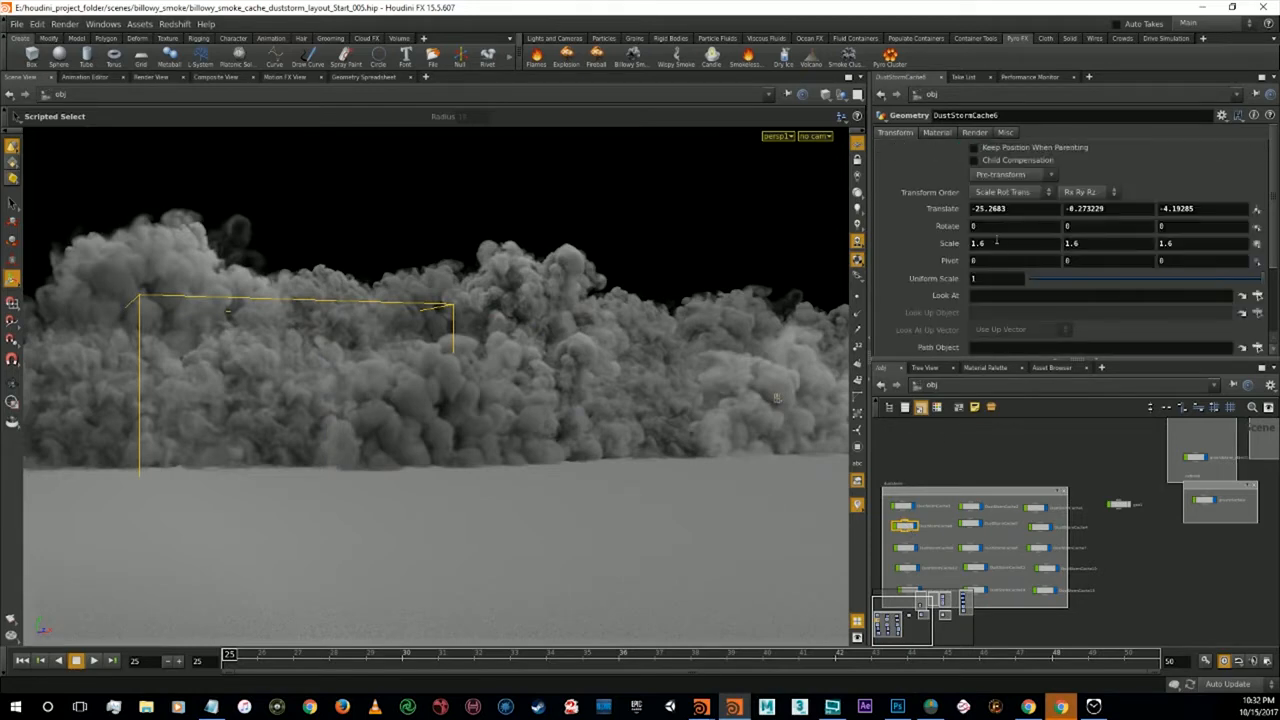
pyautogui.click(993, 243)
pyautogui.click(1097, 242)
pyautogui.click(1046, 568)
pyautogui.click(898, 133)
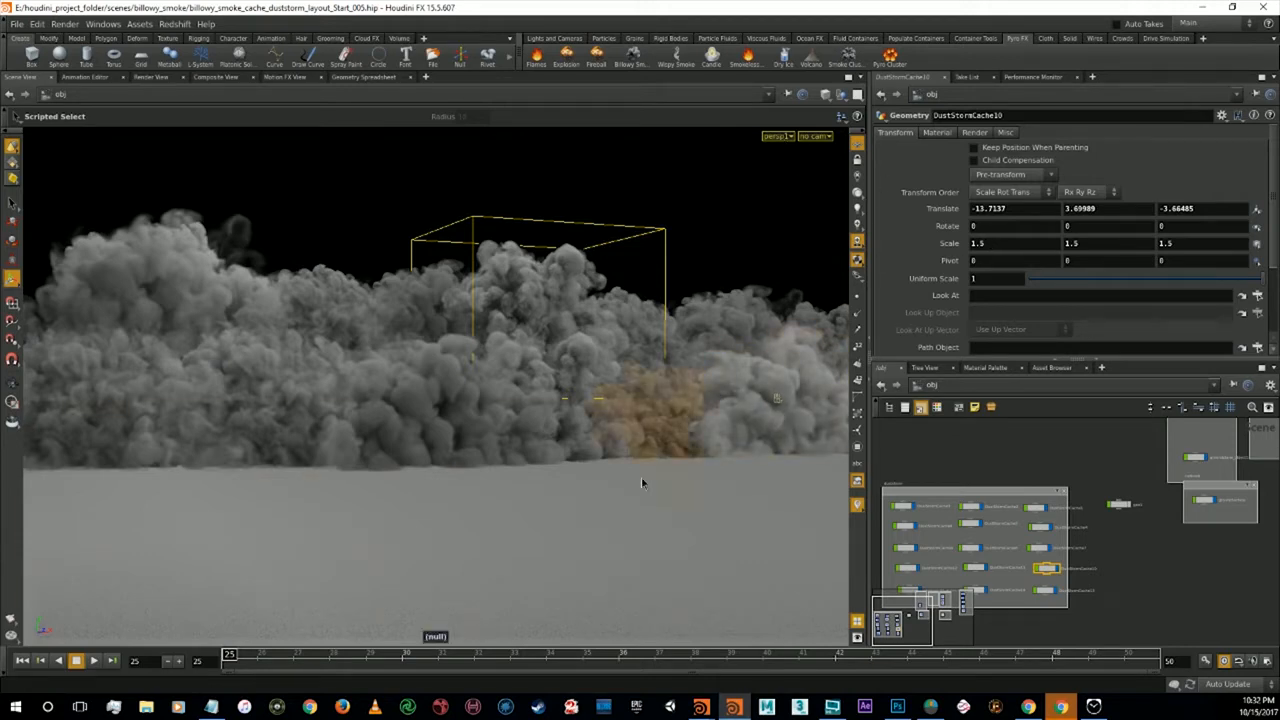
# Step: Examine the layered arrangement of the dust cloud caches from an elevated side view
pyautogui.keyDown('alt'); pyautogui.moveTo(586, 509); pyautogui.dragTo(457, 429); pyautogui.keyUp('alt')
pyautogui.keyDown('alt'); pyautogui.moveTo(451, 414); pyautogui.dragTo(483, 463, button='right'); pyautogui.keyUp('alt')
pyautogui.moveTo(432, 444)
pyautogui.keyDown('alt'); pyautogui.mouseDown()
pyautogui.moveTo(466, 449)
pyautogui.moveTo(450, 454)
pyautogui.mouseUp(); pyautogui.keyUp('alt')
pyautogui.keyDown('alt'); pyautogui.moveTo(445, 455); pyautogui.dragTo(600, 460, button='middle'); pyautogui.keyUp('alt')
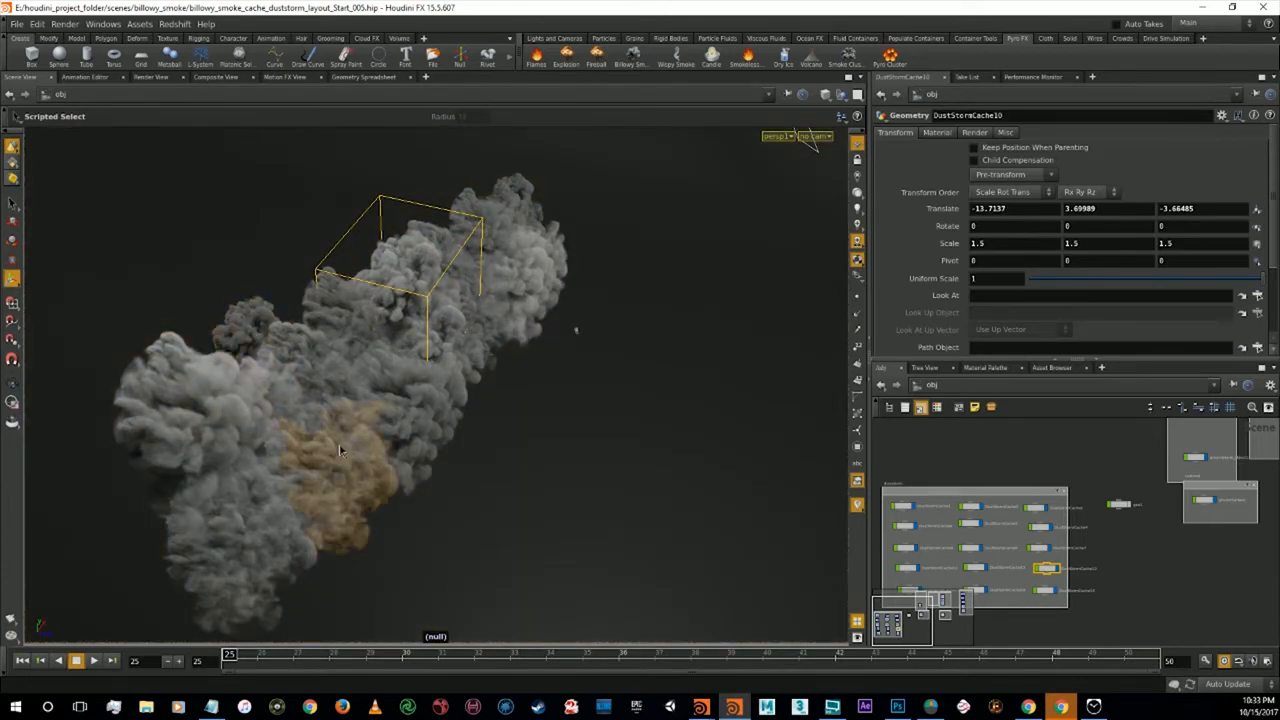
pyautogui.keyDown('alt'); pyautogui.moveTo(339, 443); pyautogui.dragTo(374, 452); pyautogui.keyUp('alt')
pyautogui.keyDown('alt'); pyautogui.moveTo(374, 452); pyautogui.dragTo(403, 455, button='middle'); pyautogui.keyUp('alt')
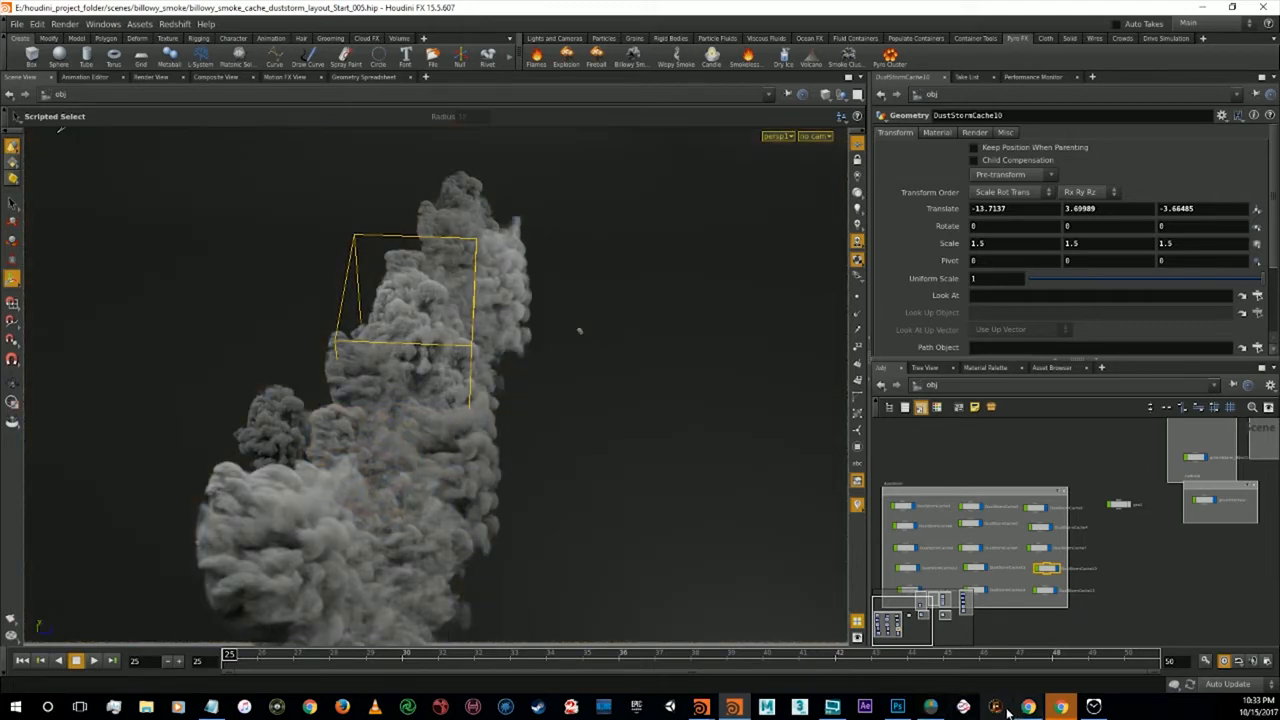
# Step: Switch to Photoshop and extend the sketch's upper boundary line with a diagonal stroke and a small arrow crossing it
pyautogui.click(897, 706)
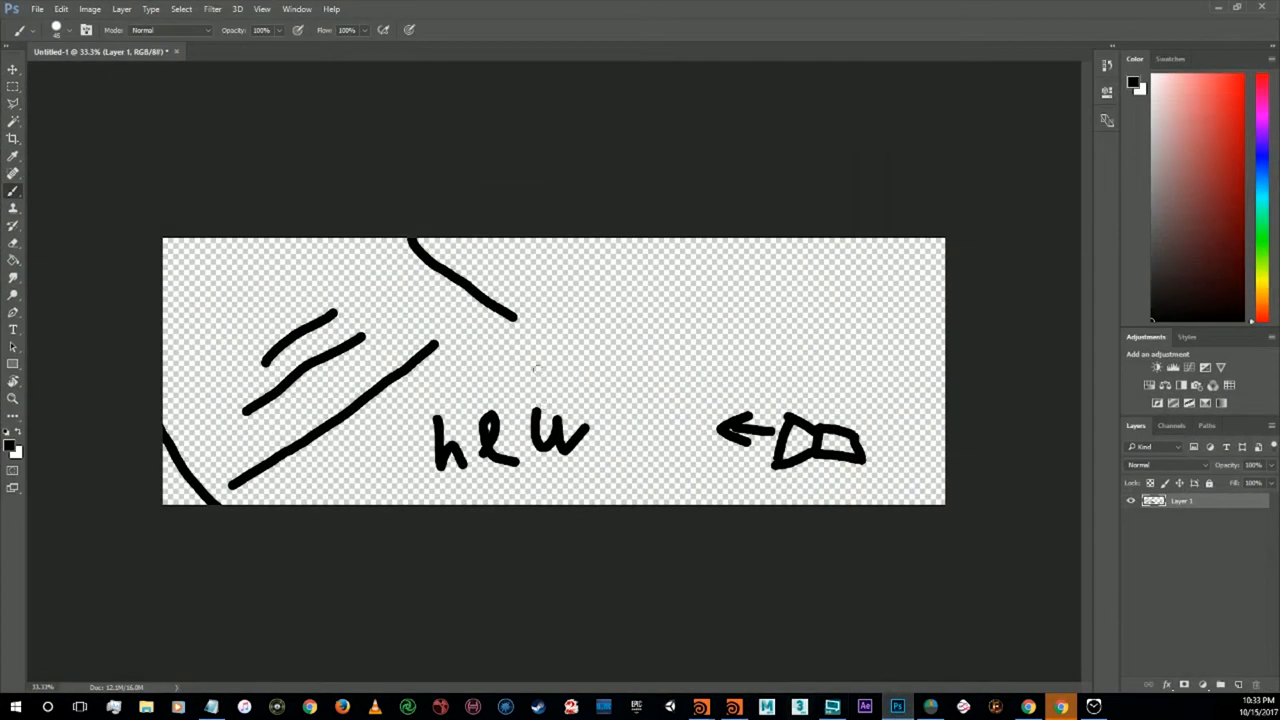
pyautogui.moveTo(603, 250); pyautogui.dragTo(525, 360)
pyautogui.moveTo(520, 314)
pyautogui.mouseDown()
pyautogui.moveTo(578, 358)
pyautogui.moveTo(553, 363)
pyautogui.mouseUp()
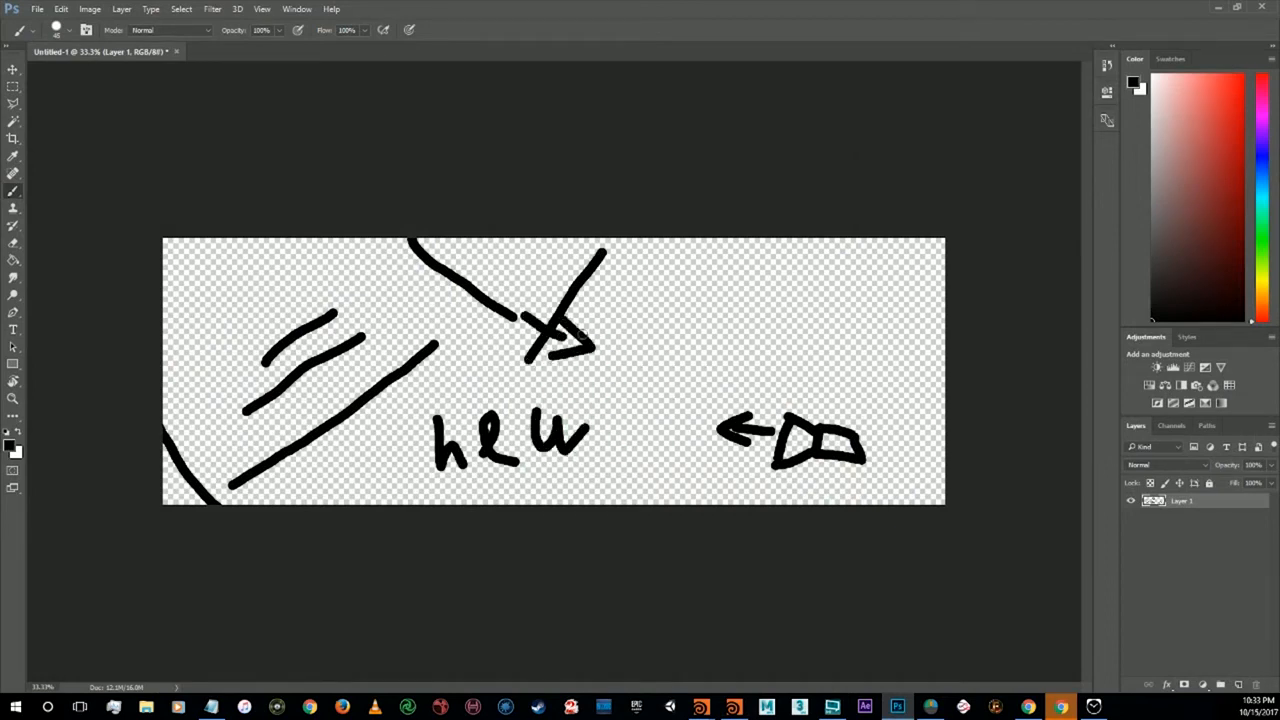
# Step: Add a second arrow across the diagonal stroke and a short downward arrow beside it, undoing the lettering above the latter
pyautogui.moveTo(559, 280)
pyautogui.mouseDown()
pyautogui.moveTo(606, 288)
pyautogui.moveTo(626, 322)
pyautogui.moveTo(588, 324)
pyautogui.mouseUp()
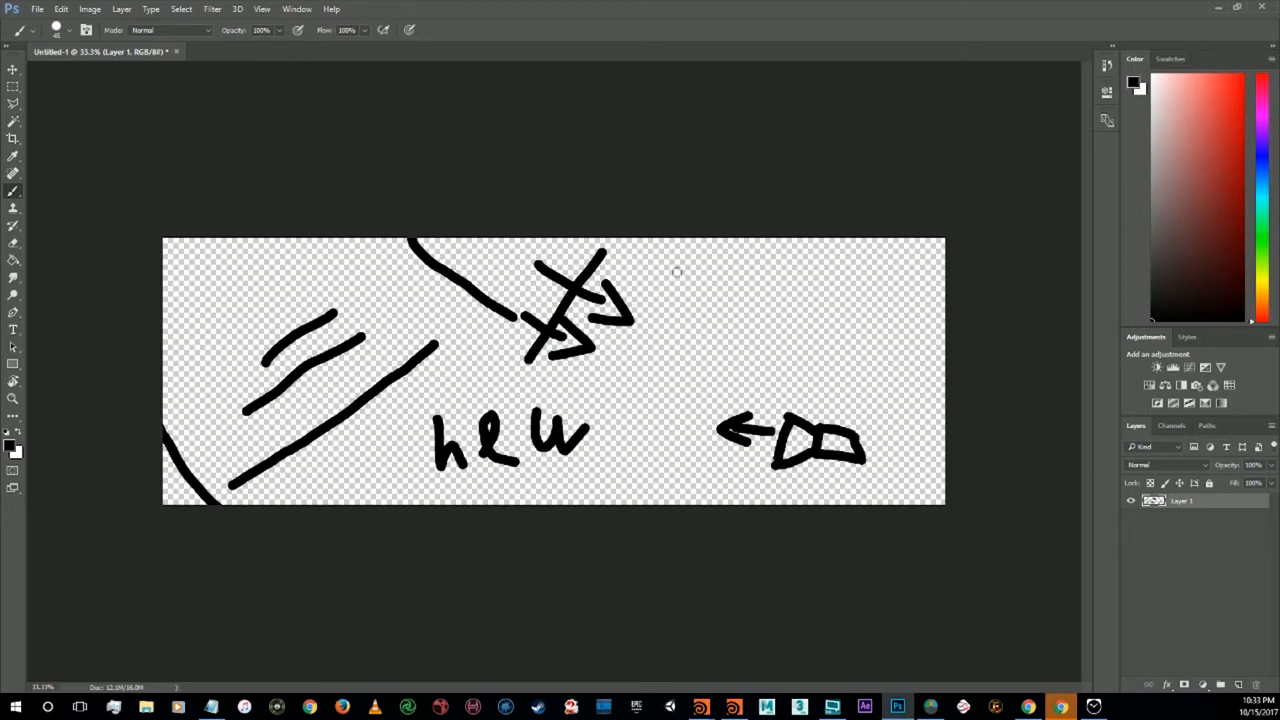
pyautogui.moveTo(676, 268)
pyautogui.mouseDown()
pyautogui.moveTo(700, 318)
pyautogui.moveTo(665, 290)
pyautogui.moveTo(668, 244)
pyautogui.moveTo(670, 258)
pyautogui.moveTo(746, 262)
pyautogui.mouseUp()
pyautogui.hotkey('ctrl', 'z')
pyautogui.hotkey('ctrl', 'z')
pyautogui.hotkey('ctrl', 'z')
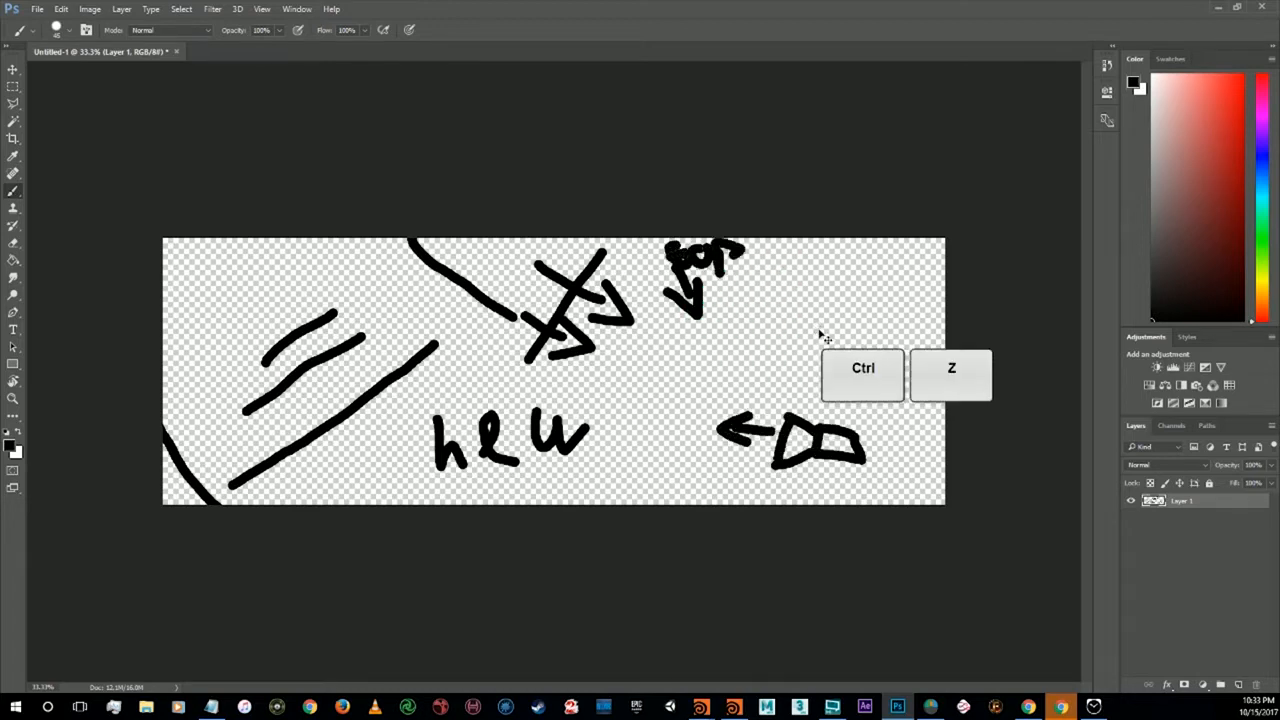
pyautogui.hotkey('ctrl', 'alt', 'z')
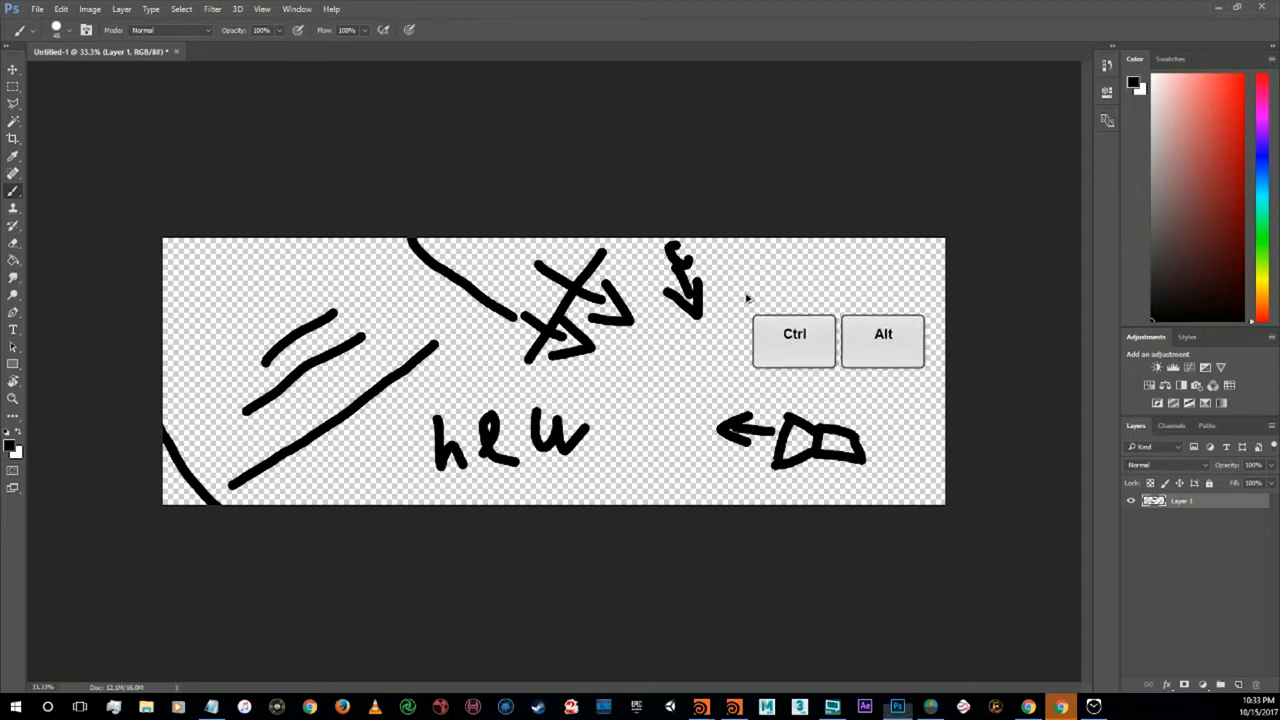
pyautogui.hotkey('ctrl', 'alt', 'z')
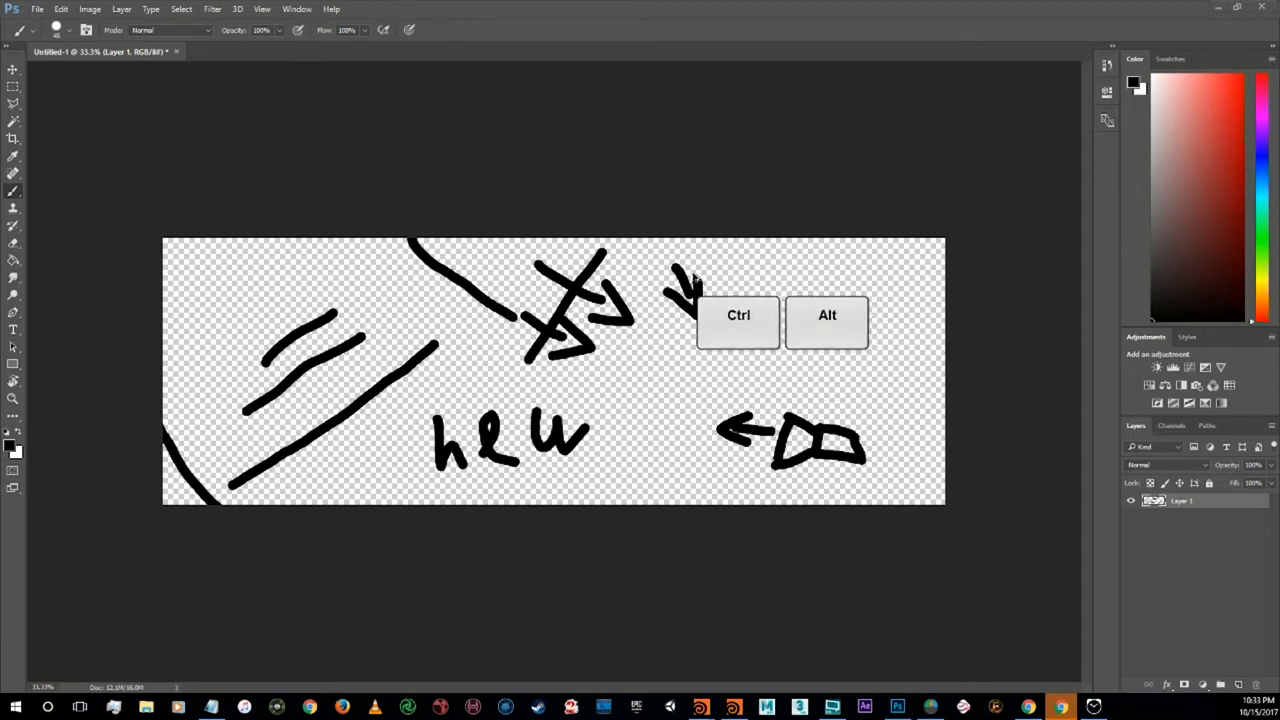
# Step: Hand-letter "top" above the short downward arrow and "bot" below it
pyautogui.click(688, 256)
pyautogui.moveTo(681, 246)
pyautogui.mouseDown()
pyautogui.moveTo(693, 269)
pyautogui.moveTo(694, 253)
pyautogui.moveTo(716, 266)
pyautogui.moveTo(735, 250)
pyautogui.moveTo(744, 272)
pyautogui.moveTo(758, 252)
pyautogui.moveTo(750, 262)
pyautogui.mouseUp()
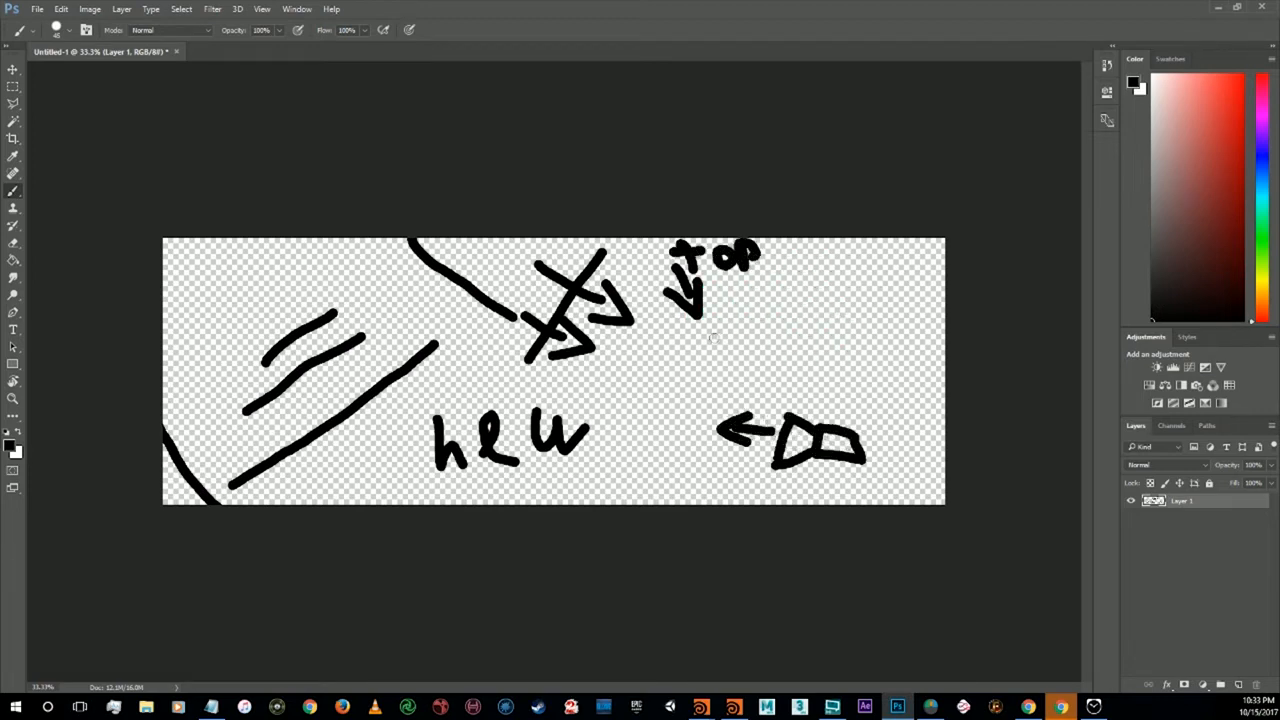
pyautogui.moveTo(706, 324)
pyautogui.mouseDown()
pyautogui.moveTo(731, 356)
pyautogui.moveTo(770, 340)
pyautogui.mouseUp()
pyautogui.moveTo(785, 323)
pyautogui.mouseDown()
pyautogui.moveTo(786, 362)
pyautogui.moveTo(800, 338)
pyautogui.mouseUp()
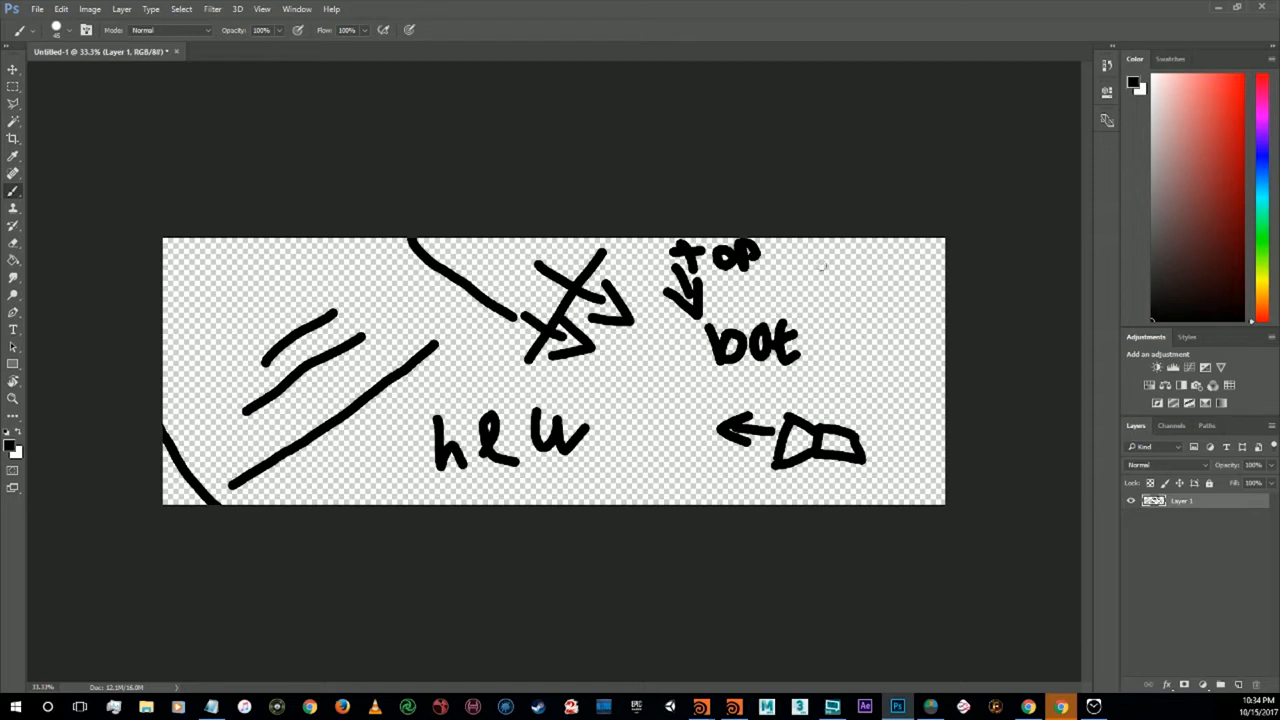
# Step: Sketch a straight diagonal arrow and a curved downward arrow beside the labels, with a second, tilted camera shape beneath them
pyautogui.moveTo(781, 256)
pyautogui.mouseDown()
pyautogui.moveTo(824, 306)
pyautogui.moveTo(788, 302)
pyautogui.mouseUp()
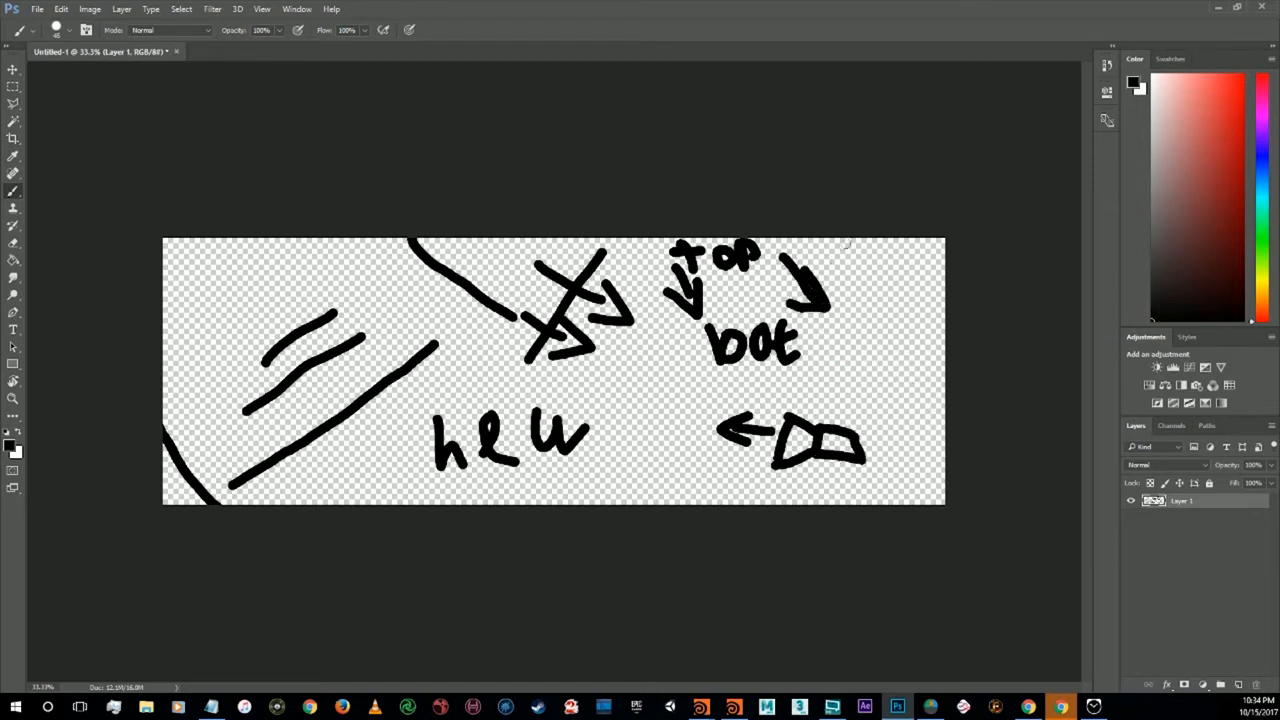
pyautogui.moveTo(823, 253)
pyautogui.mouseDown()
pyautogui.moveTo(858, 262)
pyautogui.moveTo(864, 323)
pyautogui.moveTo(880, 303)
pyautogui.mouseUp()
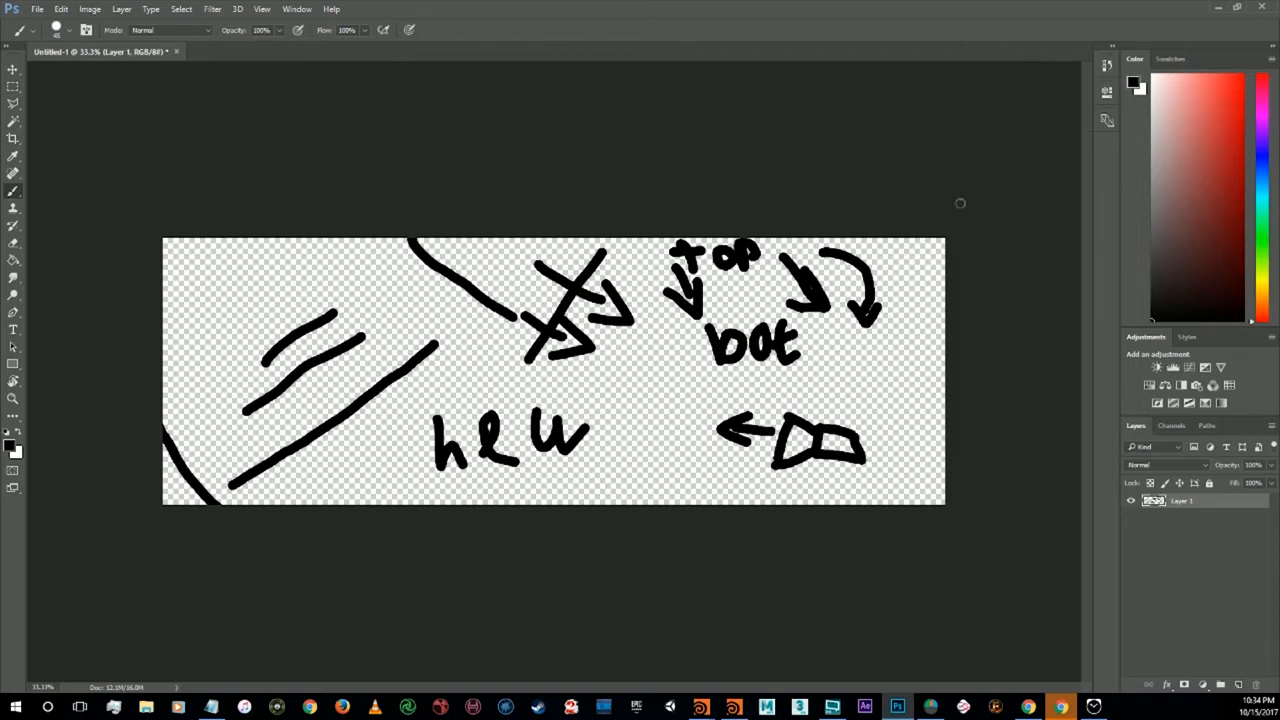
pyautogui.moveTo(832, 343)
pyautogui.mouseDown()
pyautogui.moveTo(832, 375)
pyautogui.moveTo(886, 381)
pyautogui.moveTo(866, 364)
pyautogui.moveTo(884, 381)
pyautogui.mouseUp()
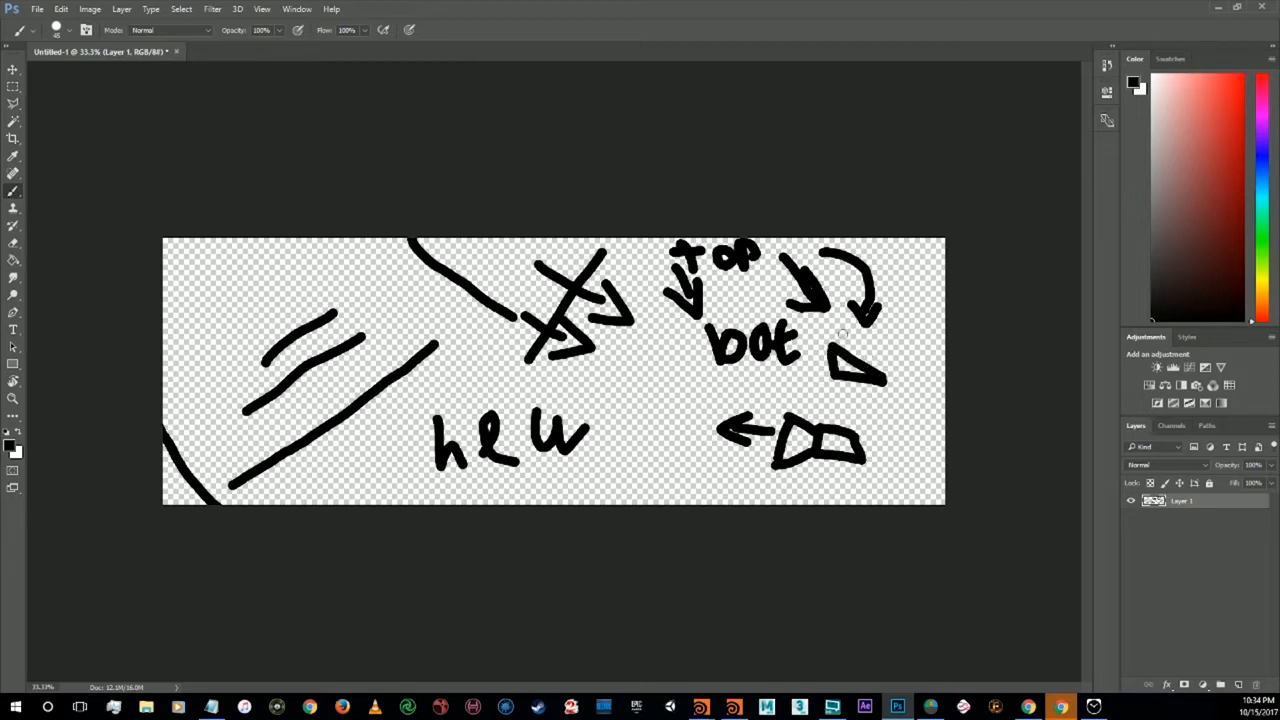
pyautogui.moveTo(838, 340)
pyautogui.mouseDown()
pyautogui.moveTo(880, 352)
pyautogui.moveTo(899, 380)
pyautogui.moveTo(886, 388)
pyautogui.mouseUp()
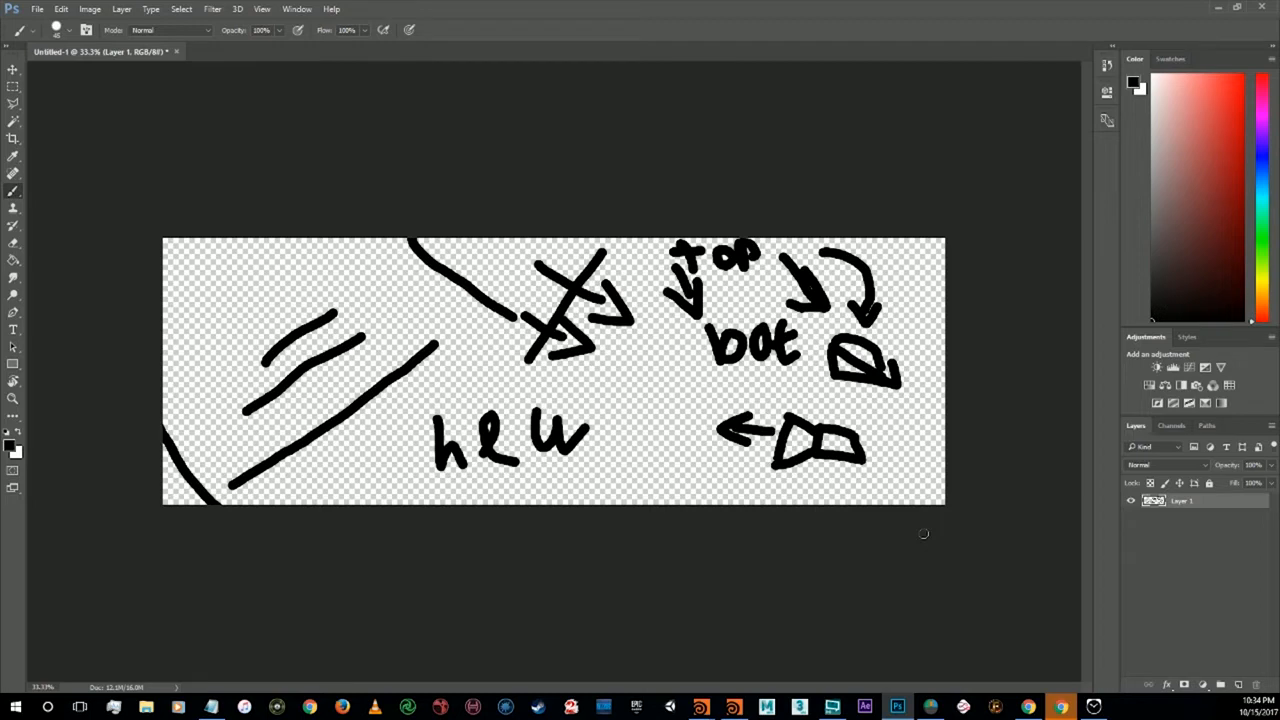
pyautogui.moveTo(895, 324); pyautogui.dragTo(934, 376)
# Step: Switch back to Houdini and examine the dust cloud wall from several elevated angles, along with the ground plane node
pyautogui.click(1218, 7)
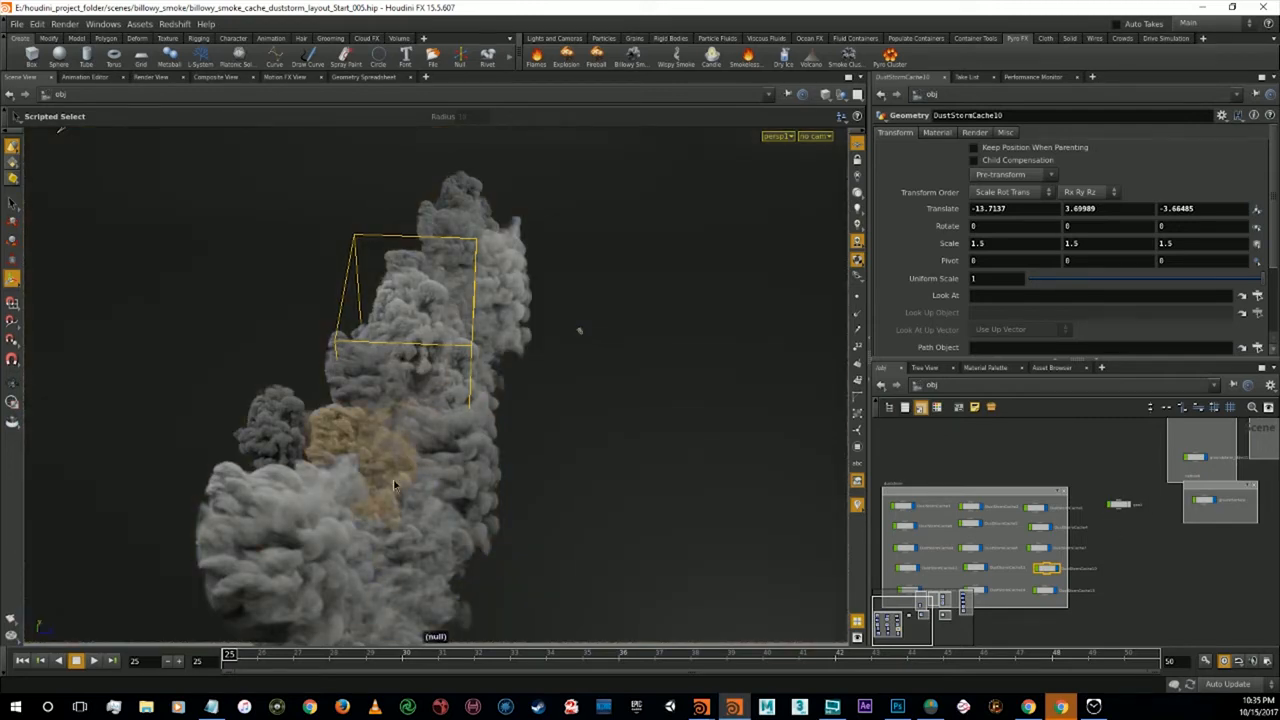
pyautogui.press('alt')
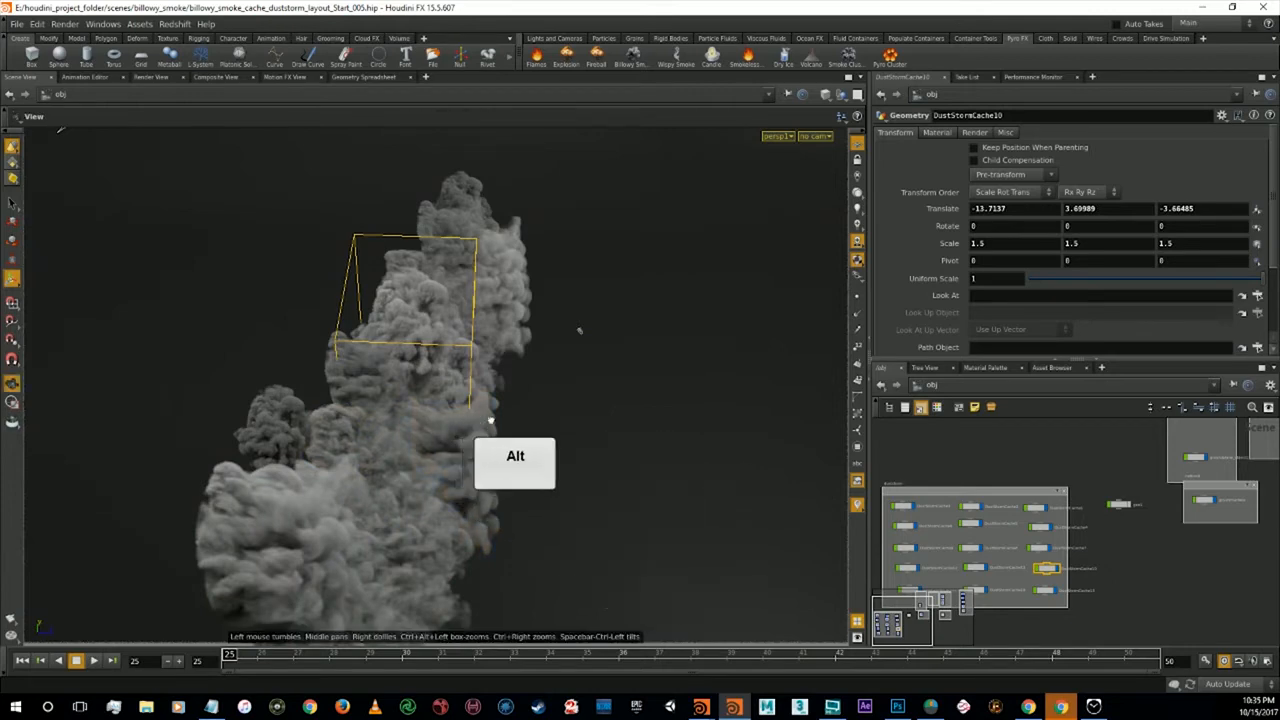
pyautogui.keyDown('alt'); pyautogui.moveTo(445, 430); pyautogui.dragTo(536, 505); pyautogui.keyUp('alt')
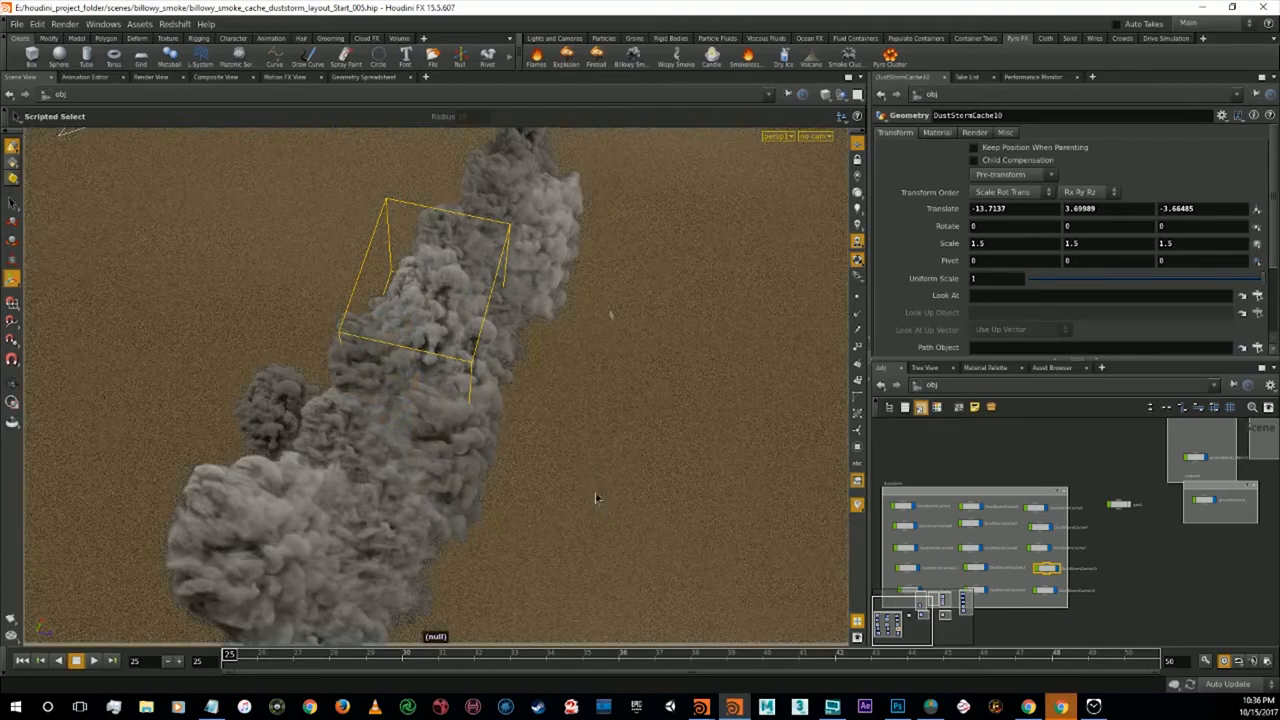
pyautogui.press('alt')
pyautogui.keyDown('alt'); pyautogui.moveTo(648, 465); pyautogui.dragTo(557, 437); pyautogui.keyUp('alt')
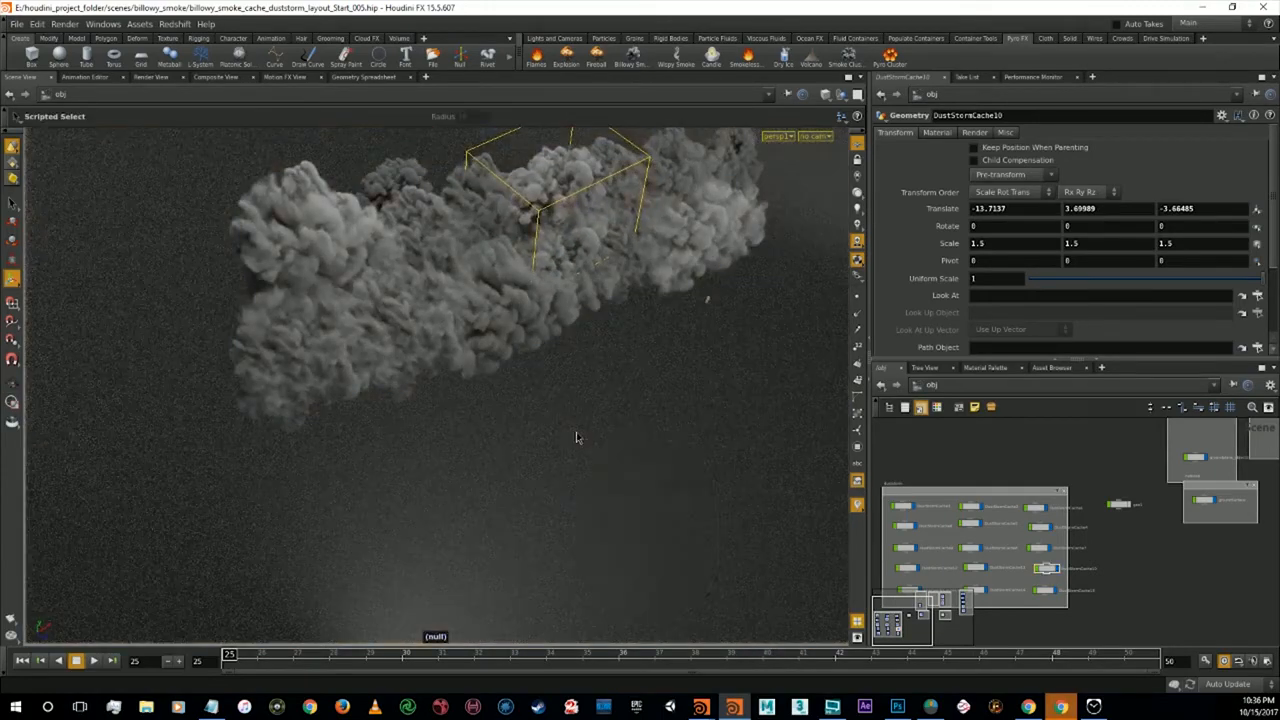
pyautogui.click(578, 436)
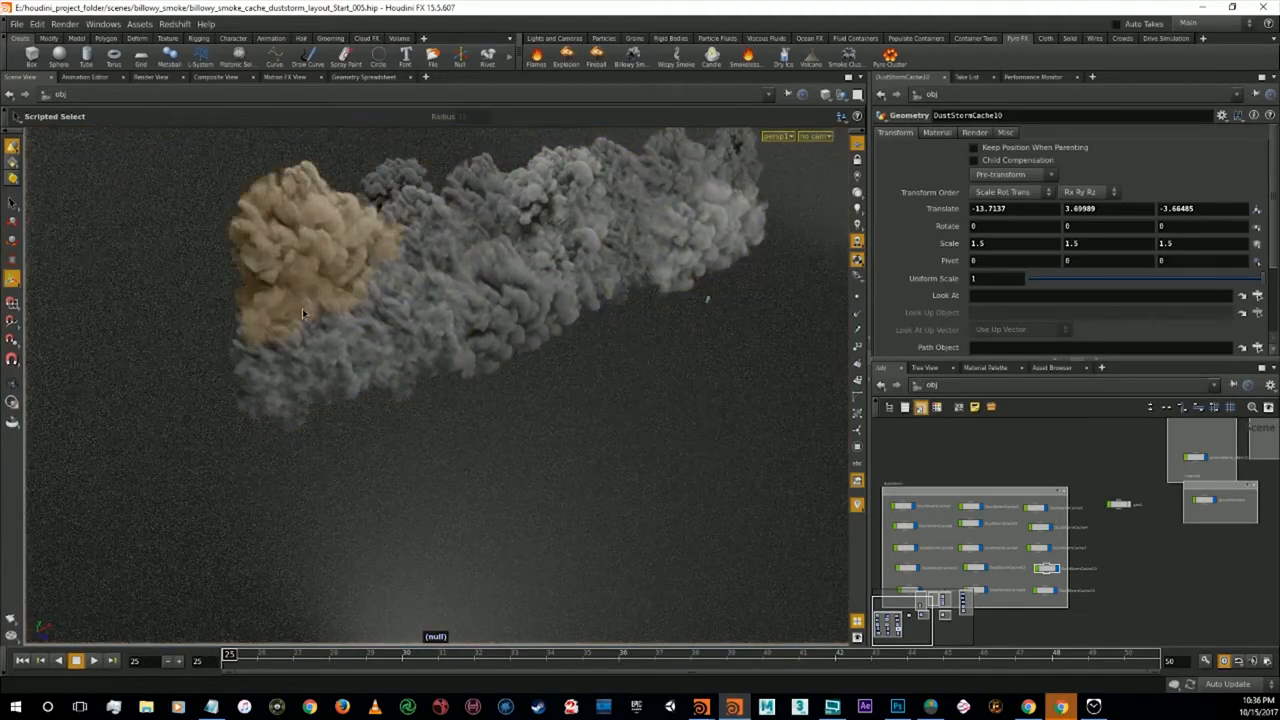
pyautogui.press('alt')
pyautogui.keyDown('alt'); pyautogui.moveTo(1087, 459); pyautogui.dragTo(959, 505, button='middle'); pyautogui.keyUp('alt')
pyautogui.keyDown('alt'); pyautogui.scroll(2, 1001, 448); pyautogui.keyUp('alt')
pyautogui.keyDown('alt'); pyautogui.scroll(1, 1007, 467); pyautogui.keyUp('alt')
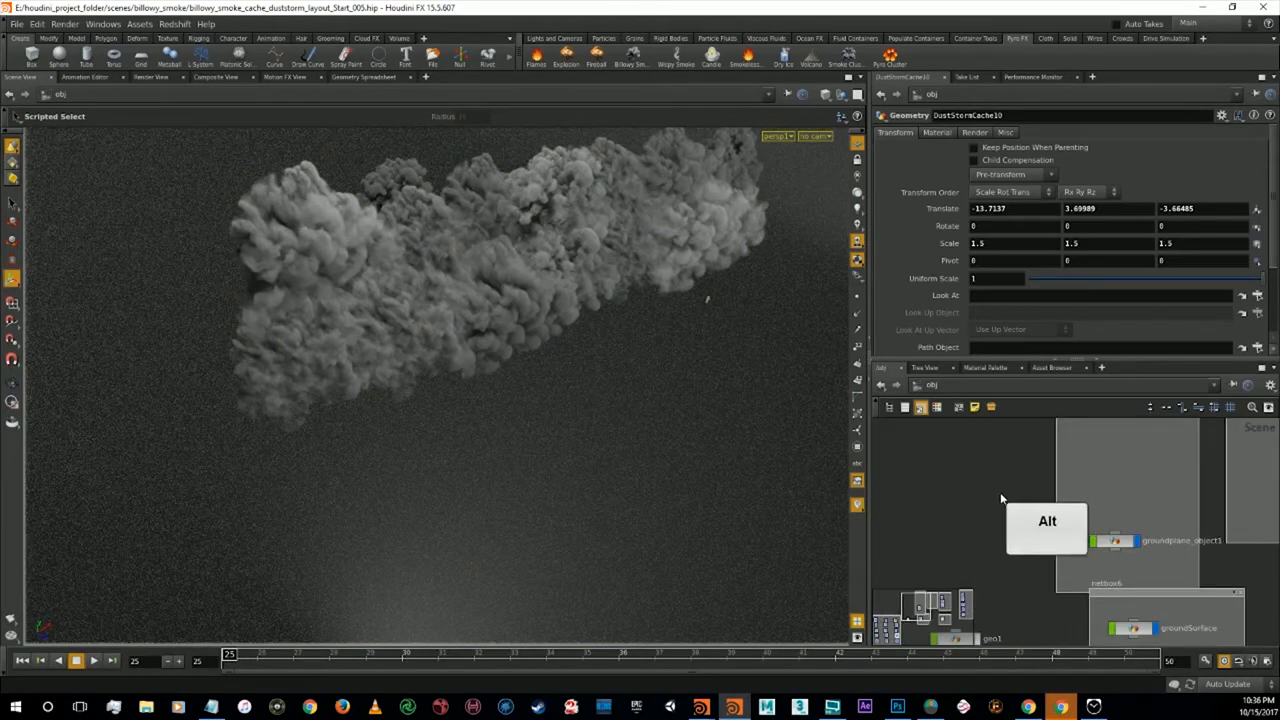
pyautogui.keyDown('alt'); pyautogui.scroll(2, 920, 534); pyautogui.keyUp('alt')
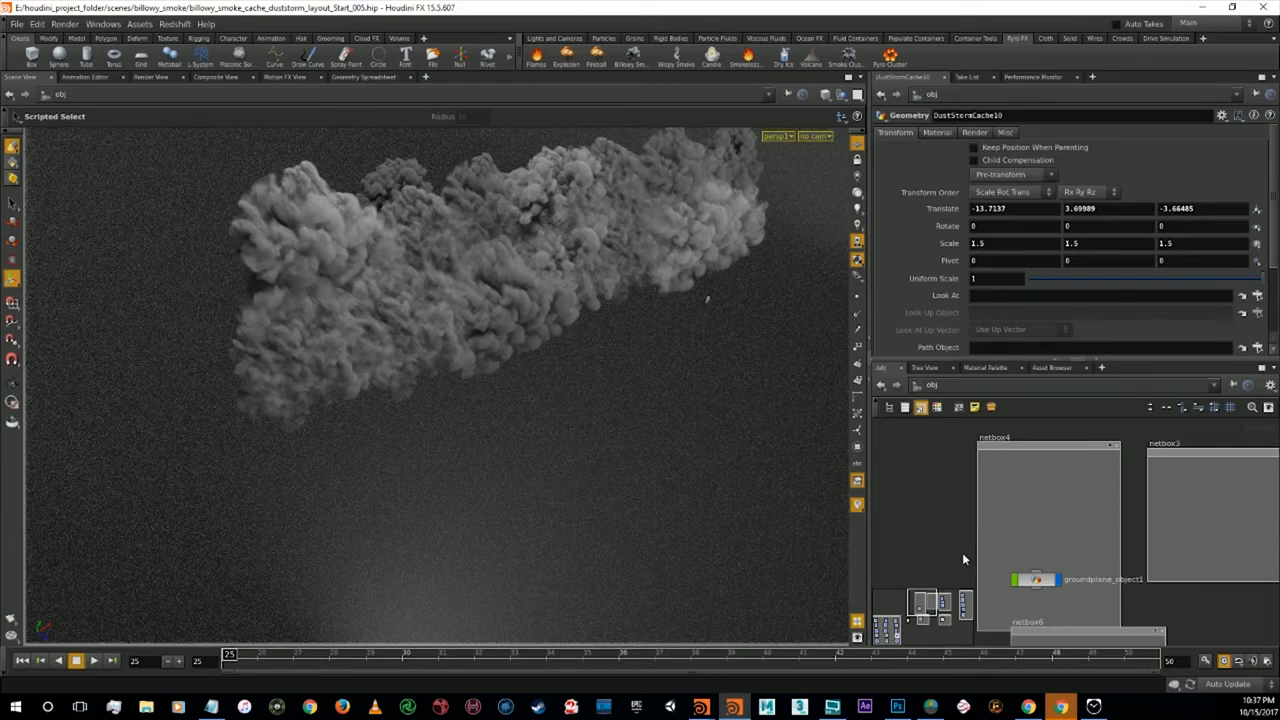
# Step: Go to the out network and inspect the Pixel Samples in the sampling settings of the StereoLightingOutput render node
pyautogui.click(1007, 396)
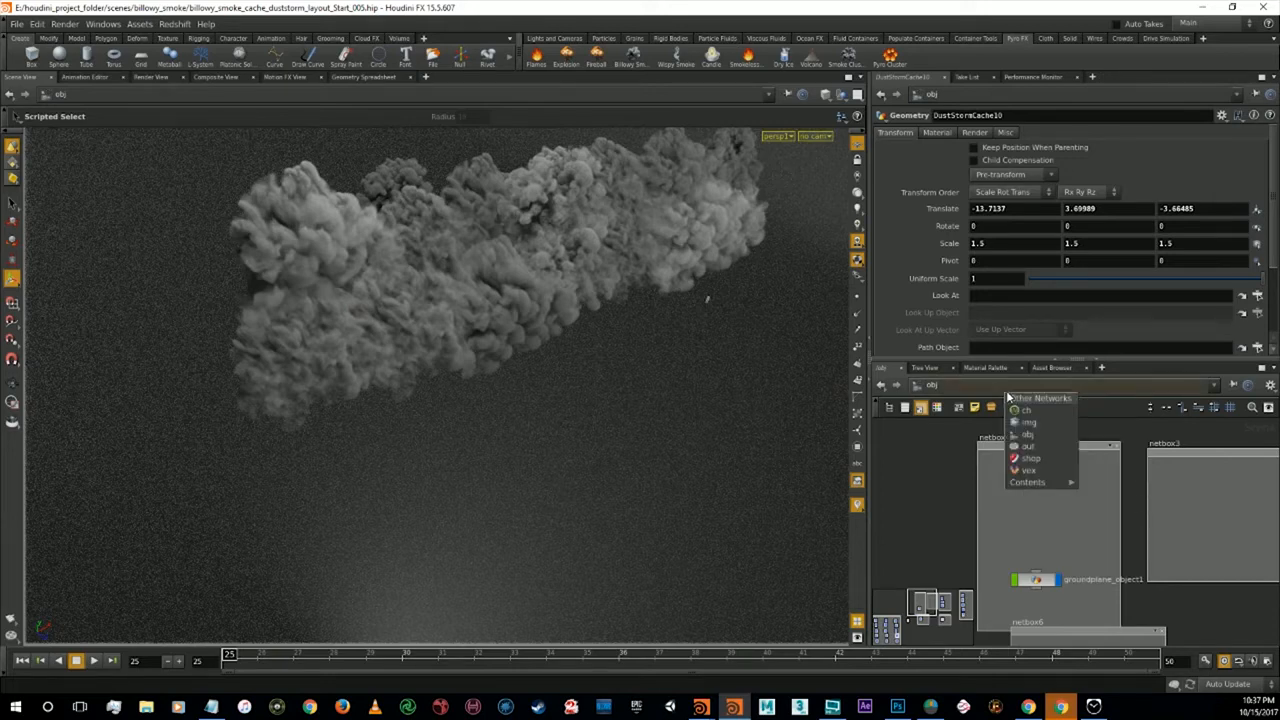
pyautogui.click(1028, 446)
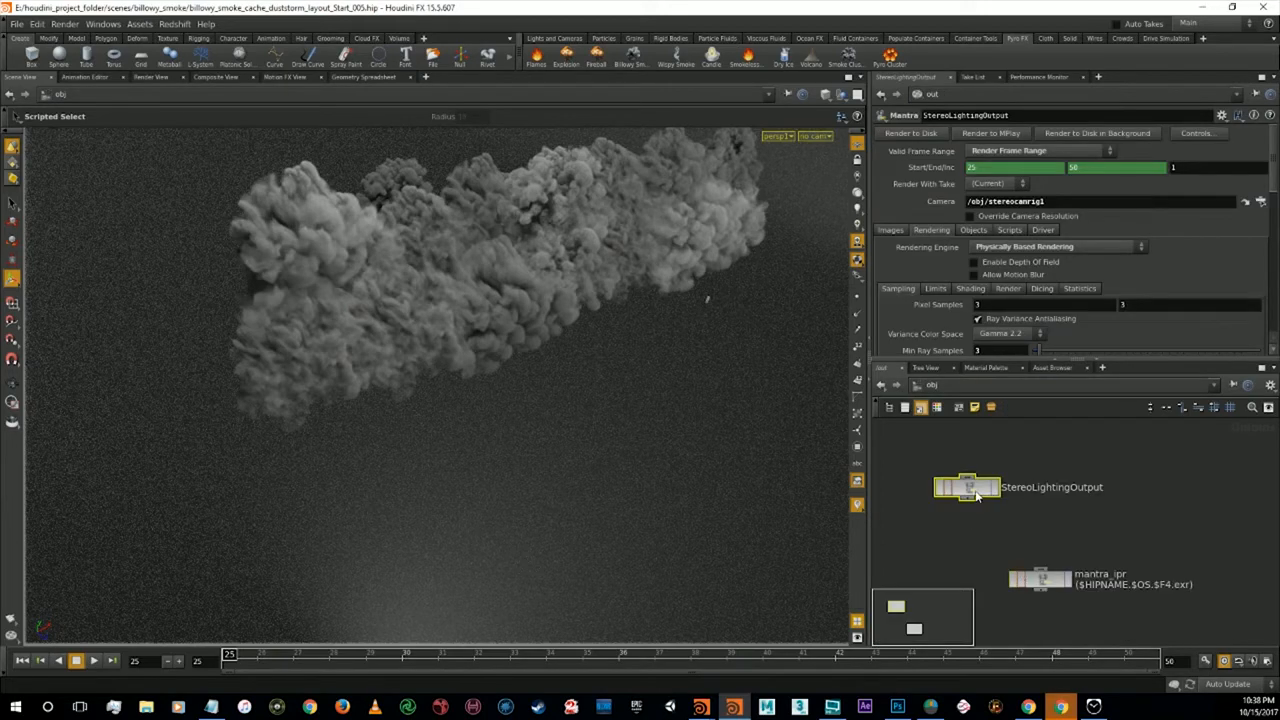
pyautogui.scroll(-3, 1054, 318)
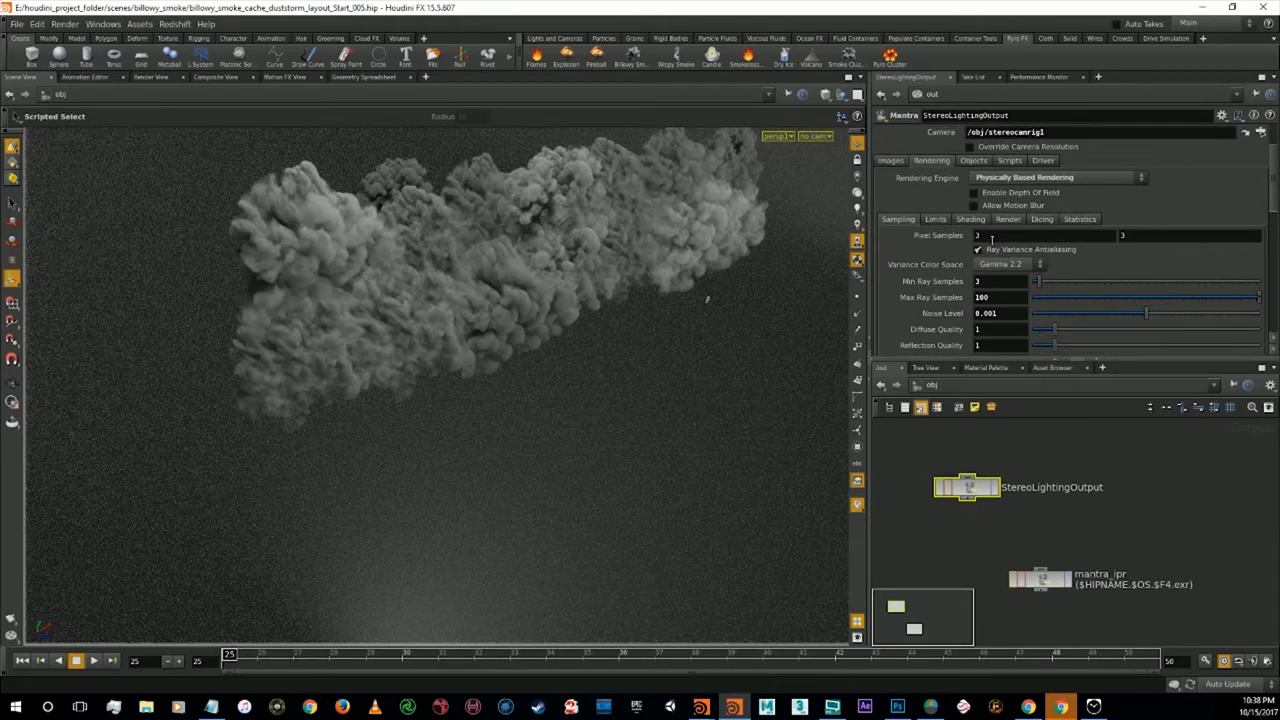
pyautogui.click(975, 246)
pyautogui.click(1122, 236)
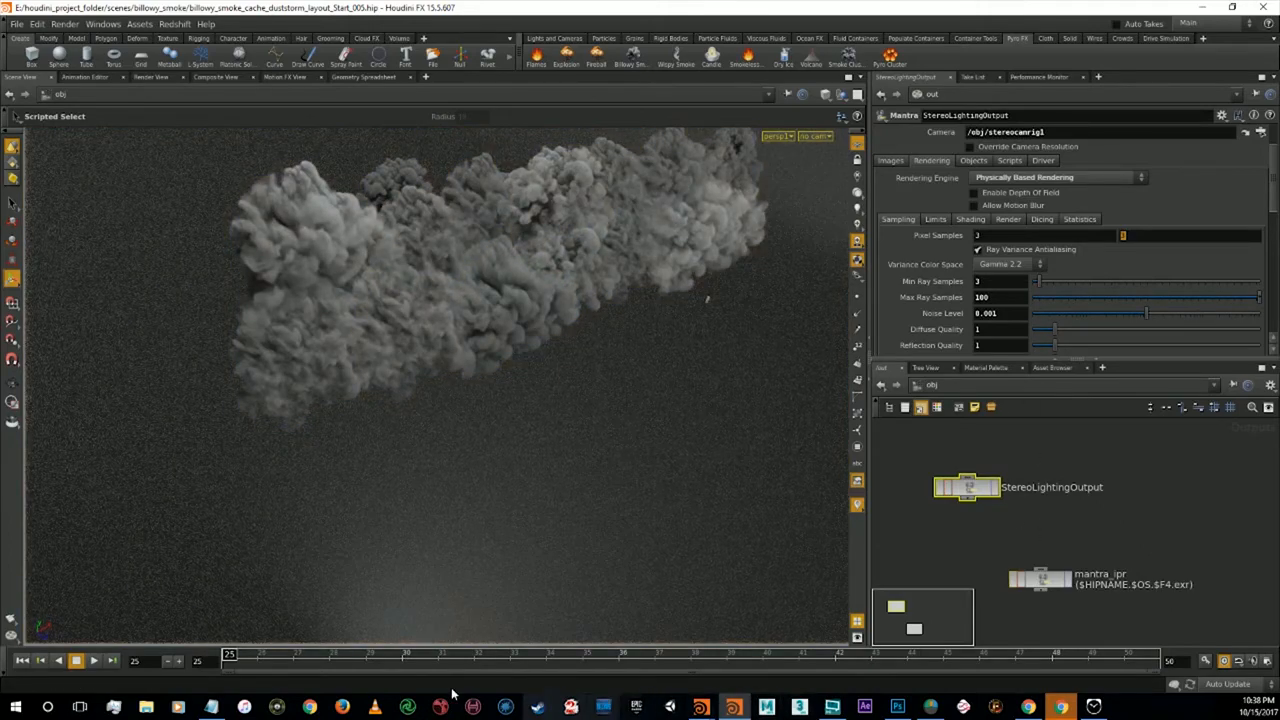
# Step: Switch to Chrome and search the web for "promethius dust storm"
pyautogui.click(1061, 707)
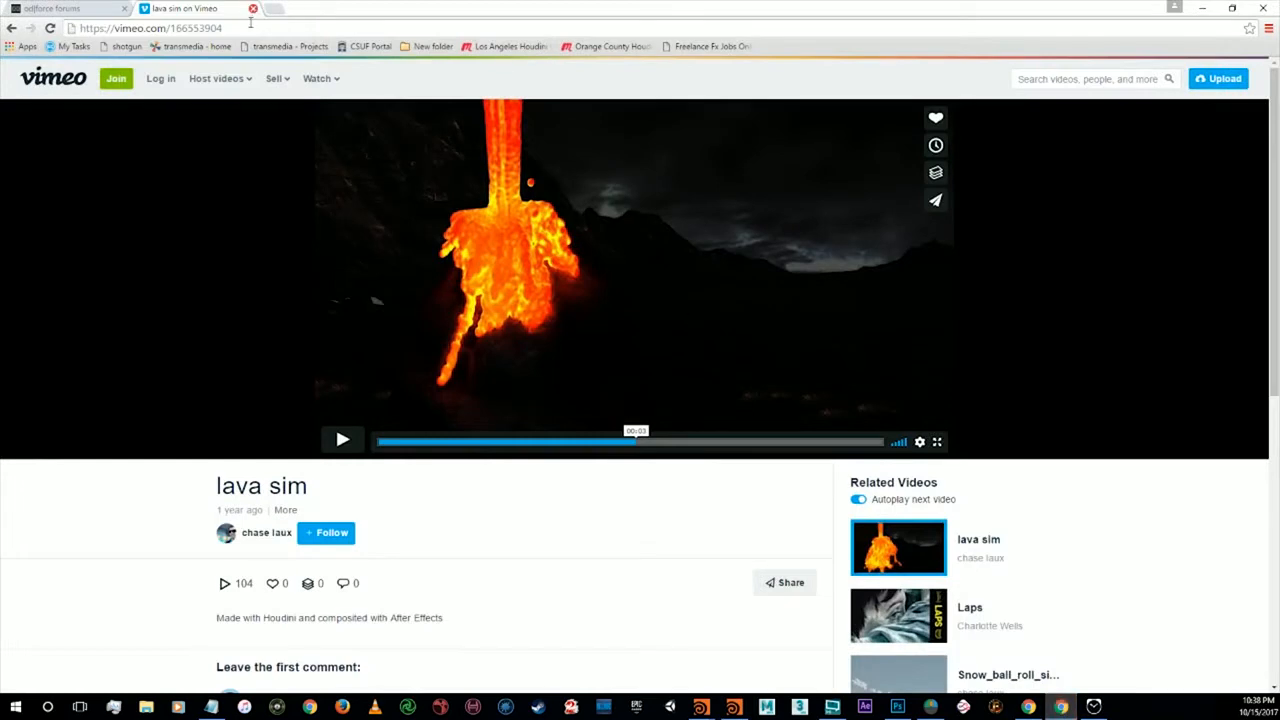
pyautogui.click(250, 28)
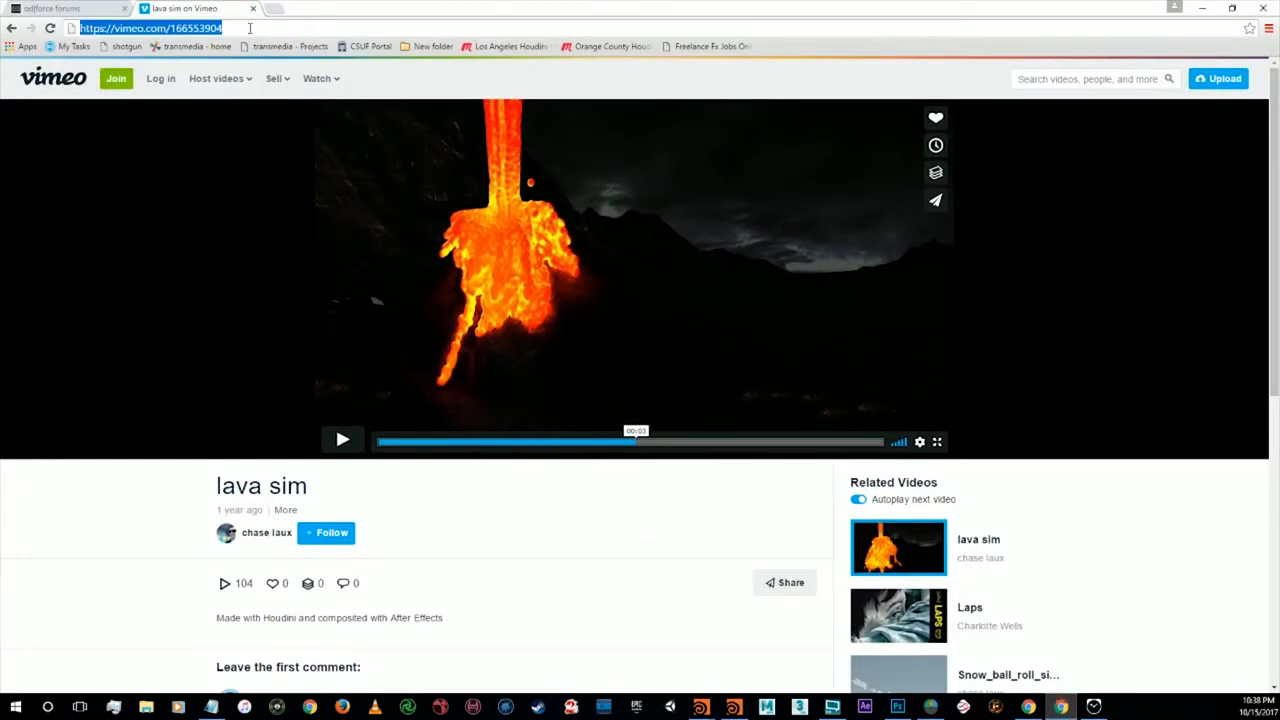
pyautogui.write('prometh')
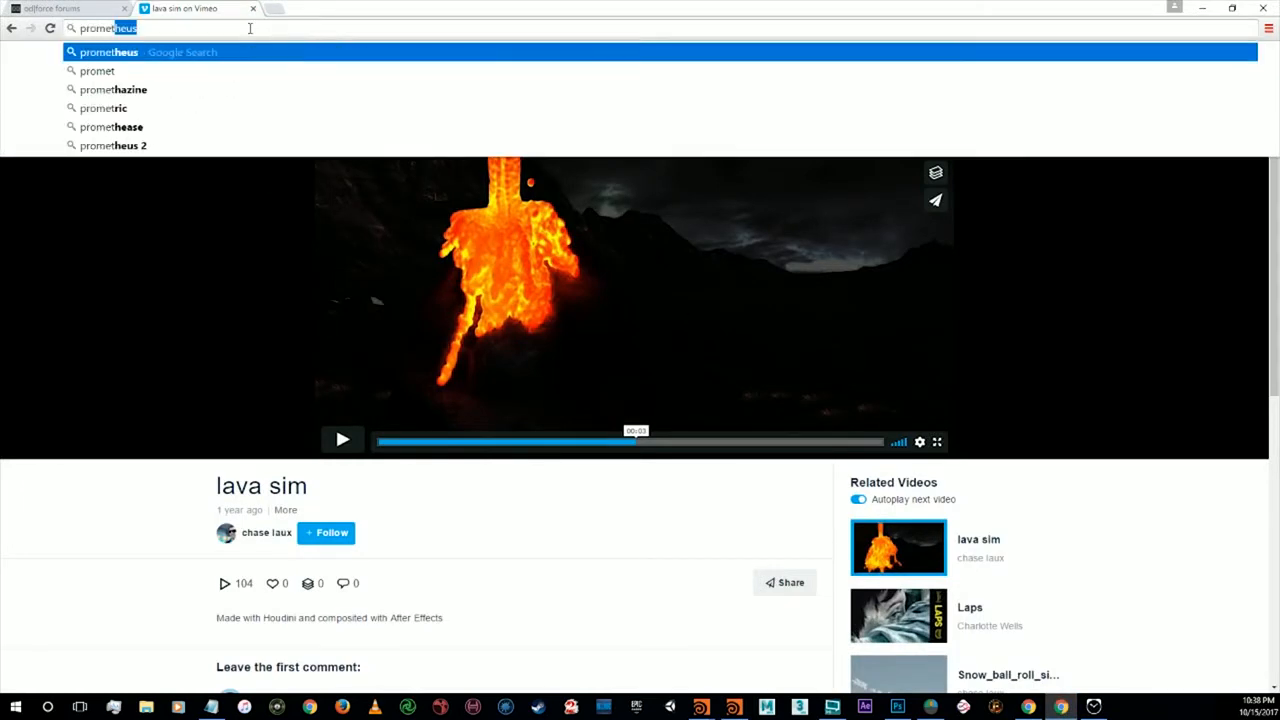
pyautogui.write('ius du')
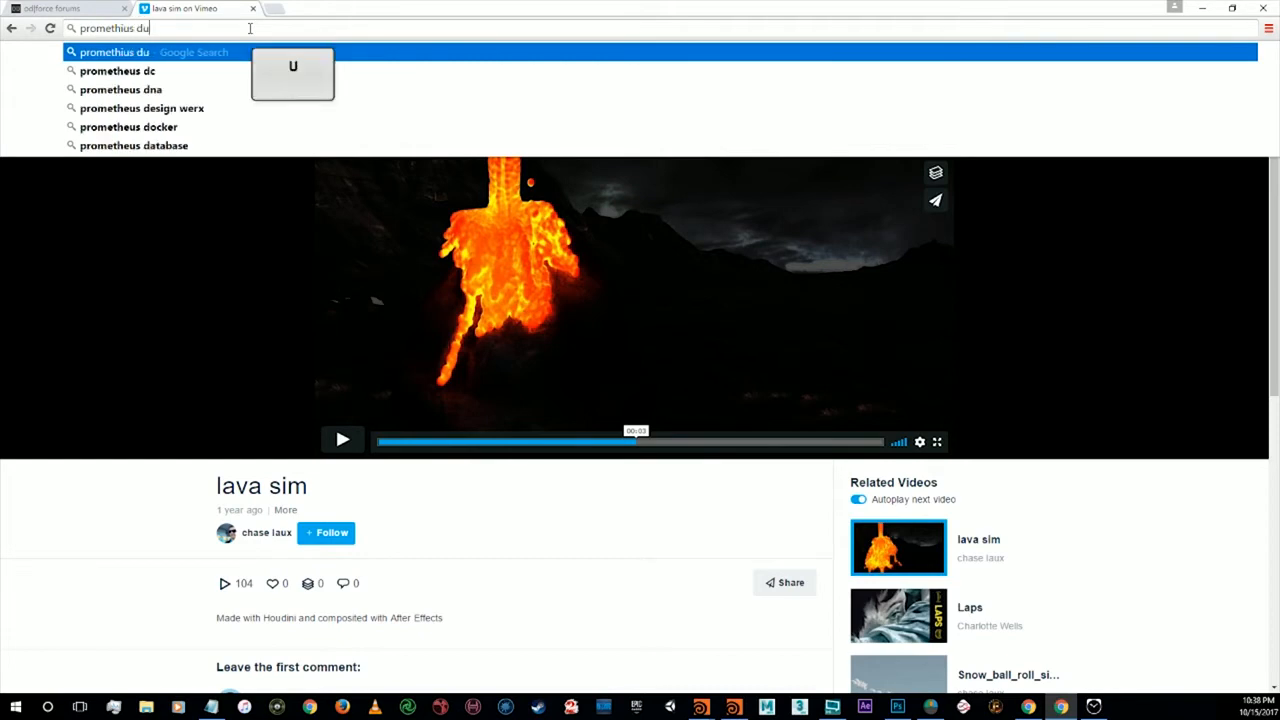
pyautogui.write('st storm')
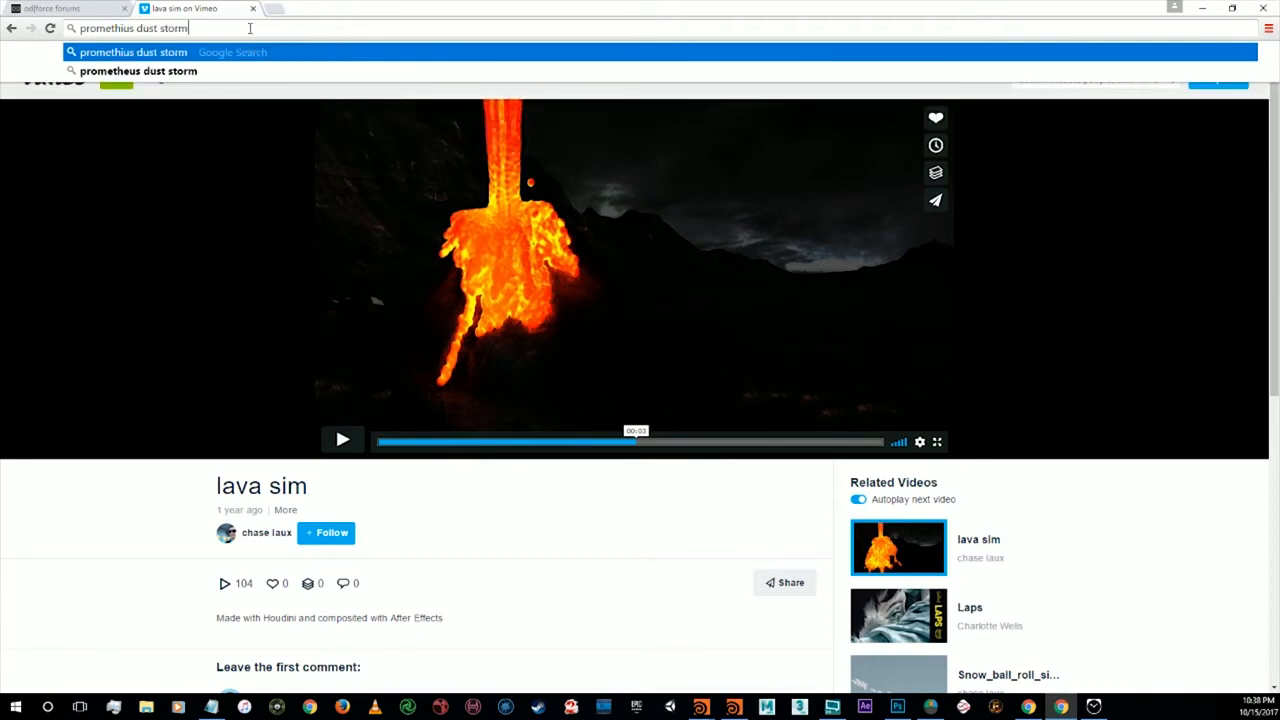
pyautogui.press('Return')
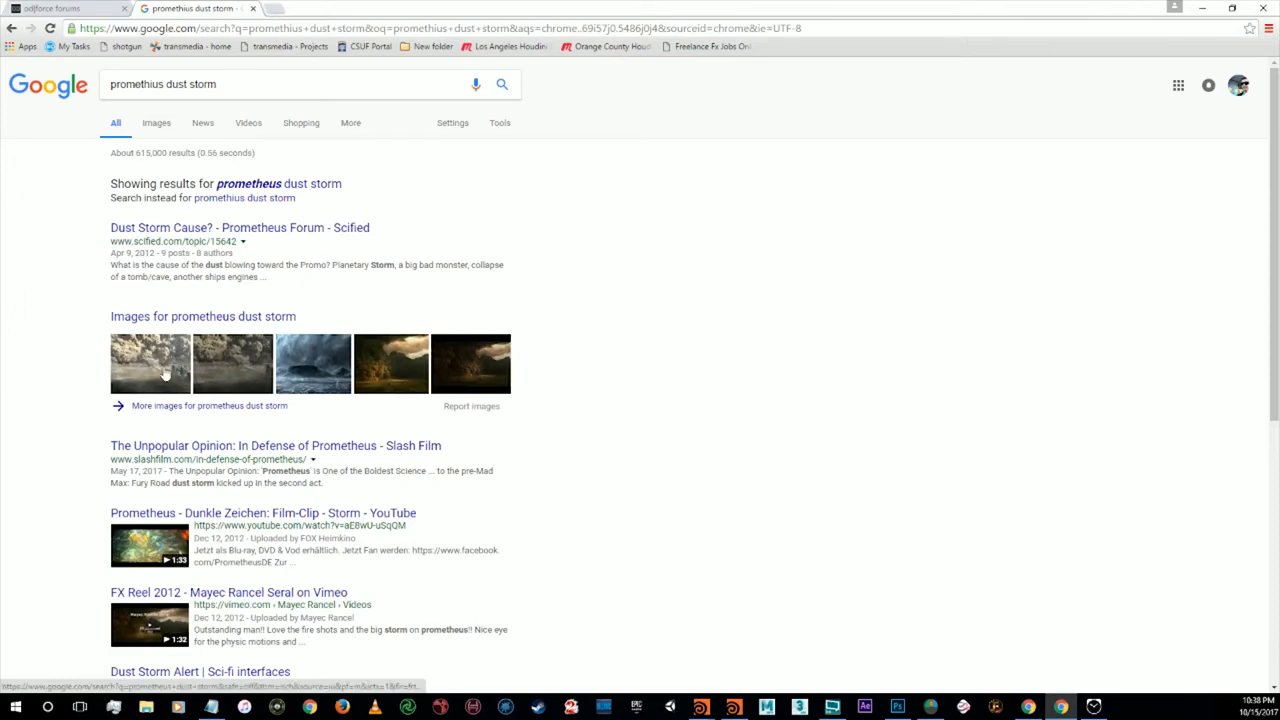
# Step: Filter the dust storm images to Large and open the Prometheus storm still with the wheeled vehicle at full size
pyautogui.click(155, 370)
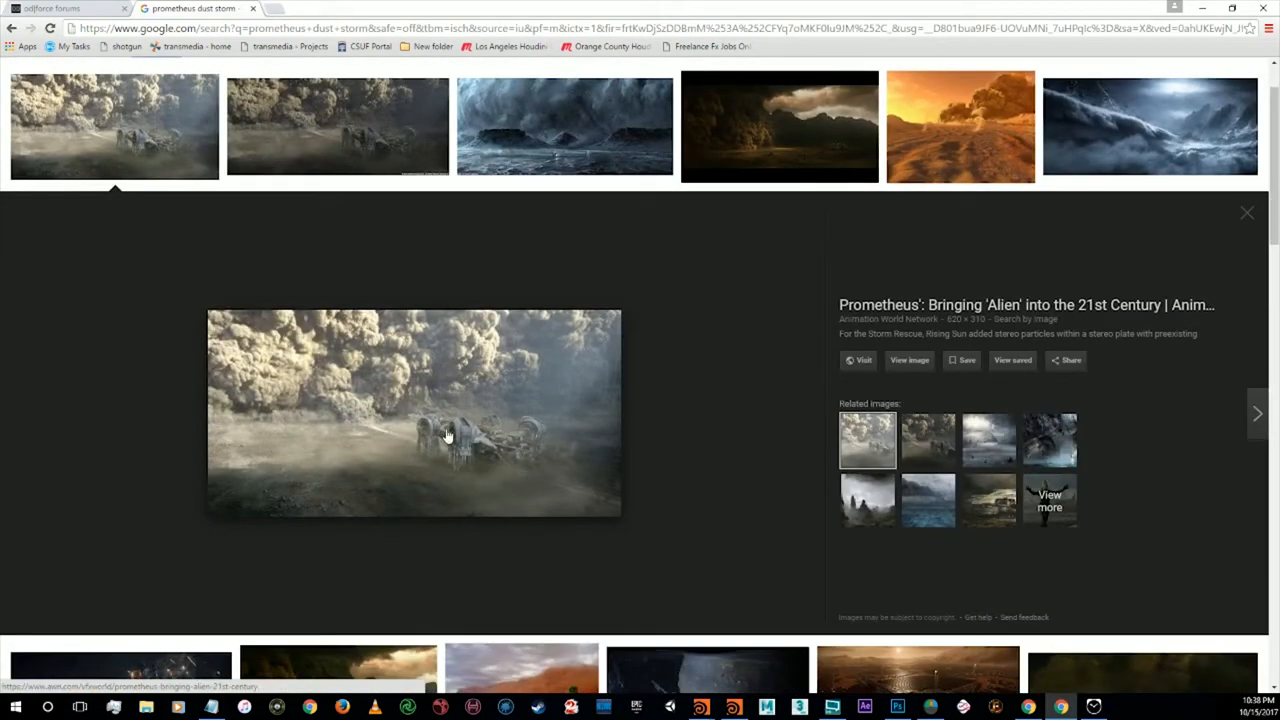
pyautogui.scroll(1, 723, 208)
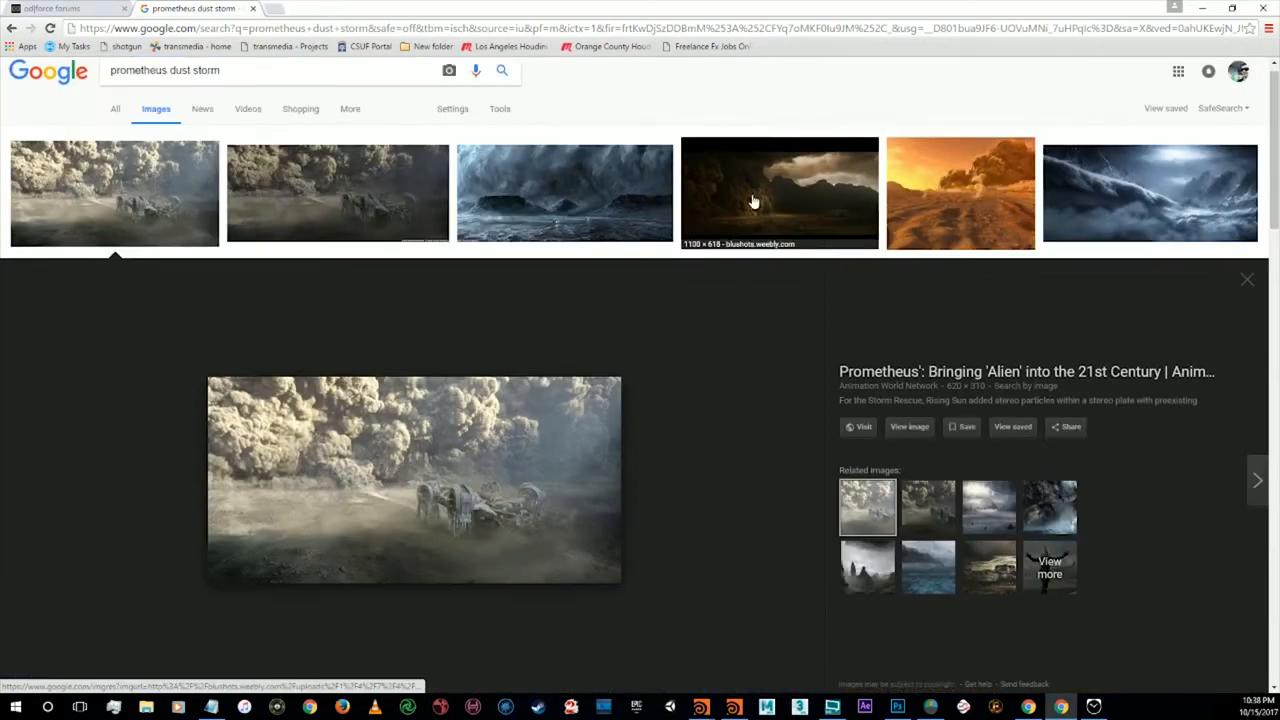
pyautogui.click(497, 125)
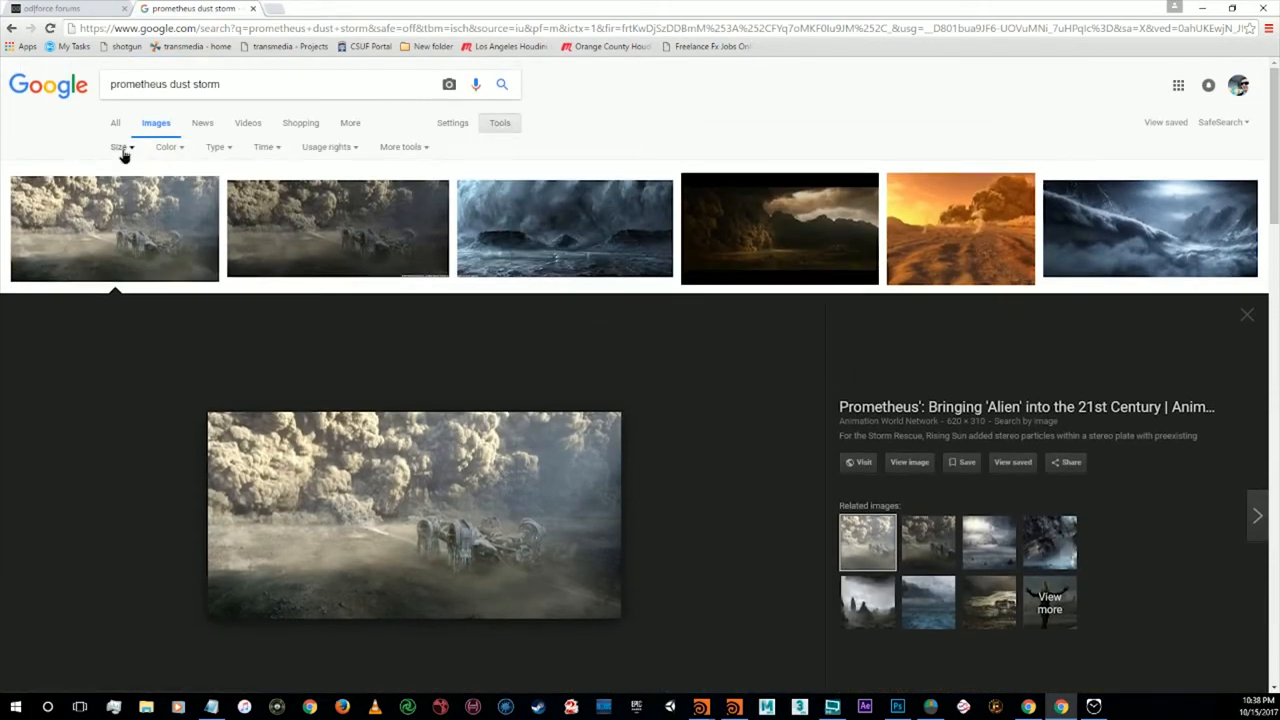
pyautogui.click(121, 148)
pyautogui.click(121, 187)
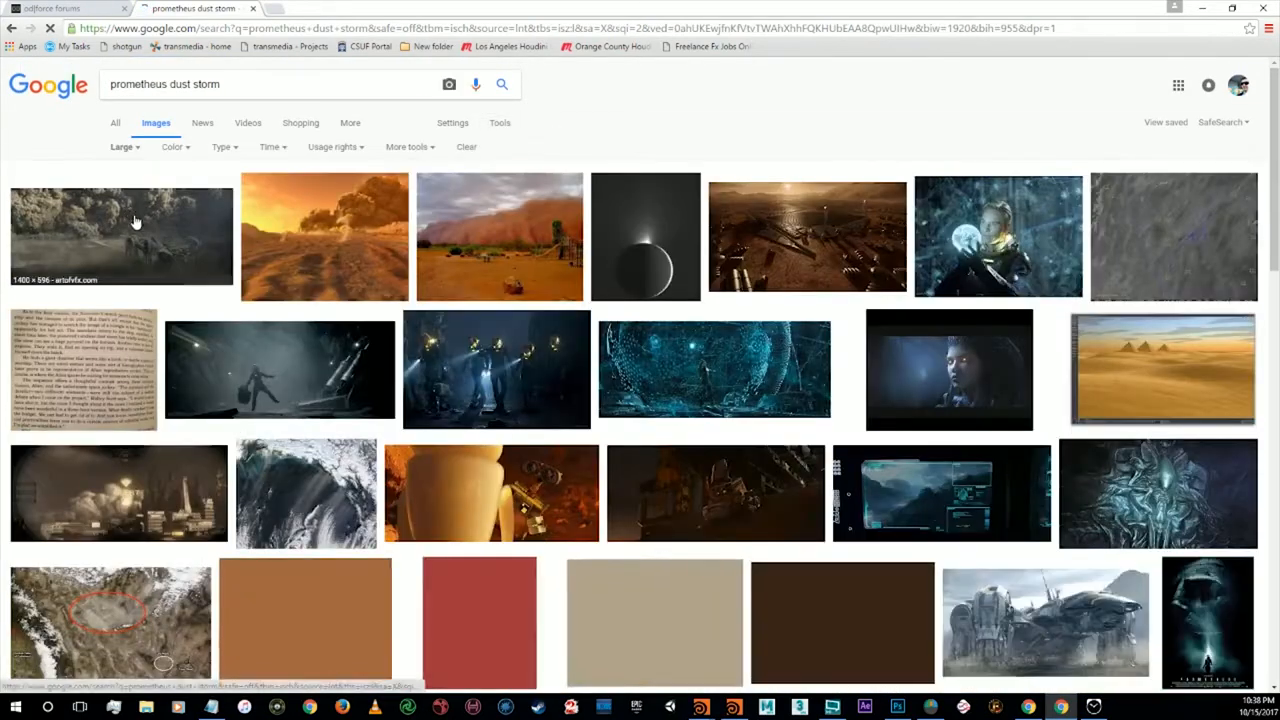
pyautogui.click(143, 243)
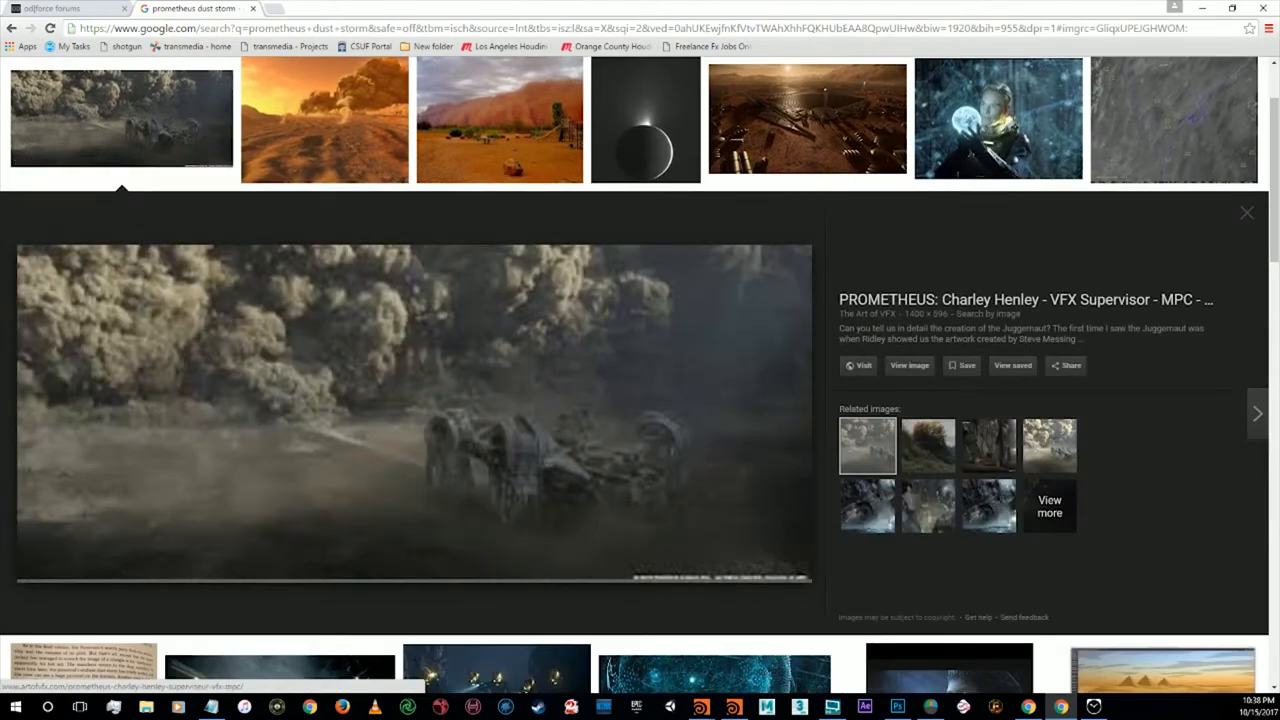
pyautogui.click(903, 365)
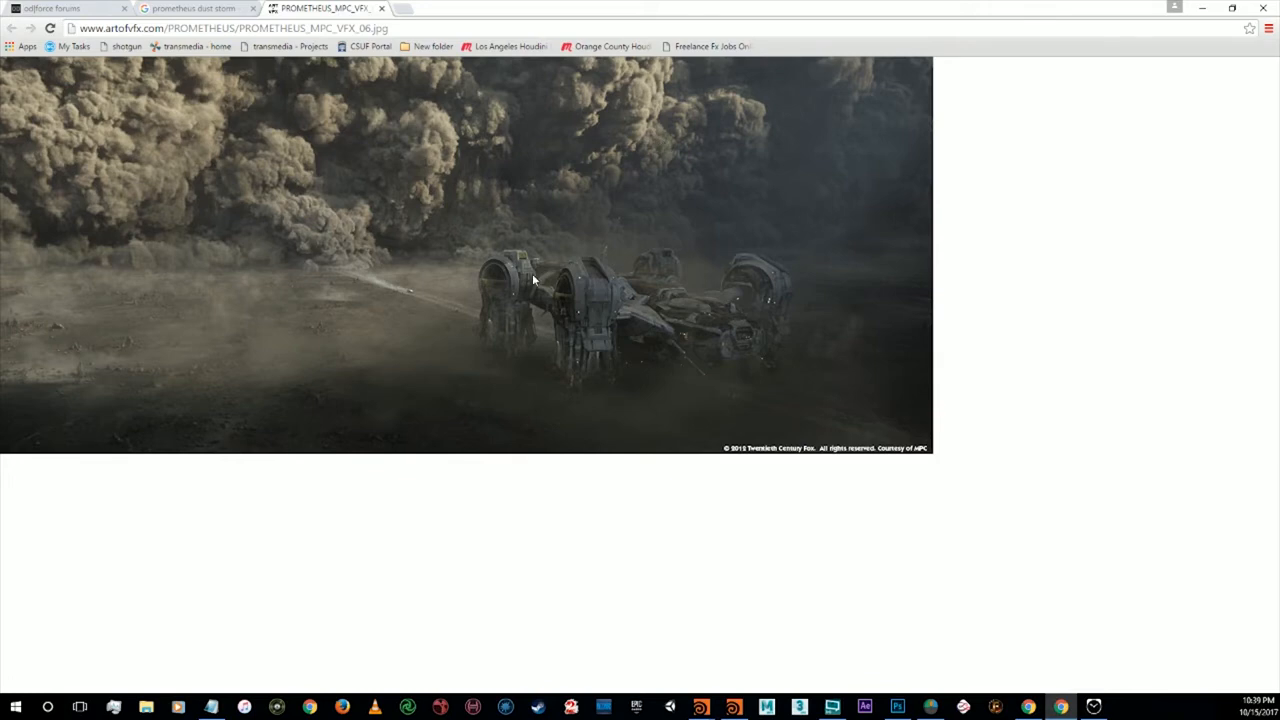
# Step: Return to Houdini and review the dust cloud wall alongside the render node's sampling settings
pyautogui.click(1202, 8)
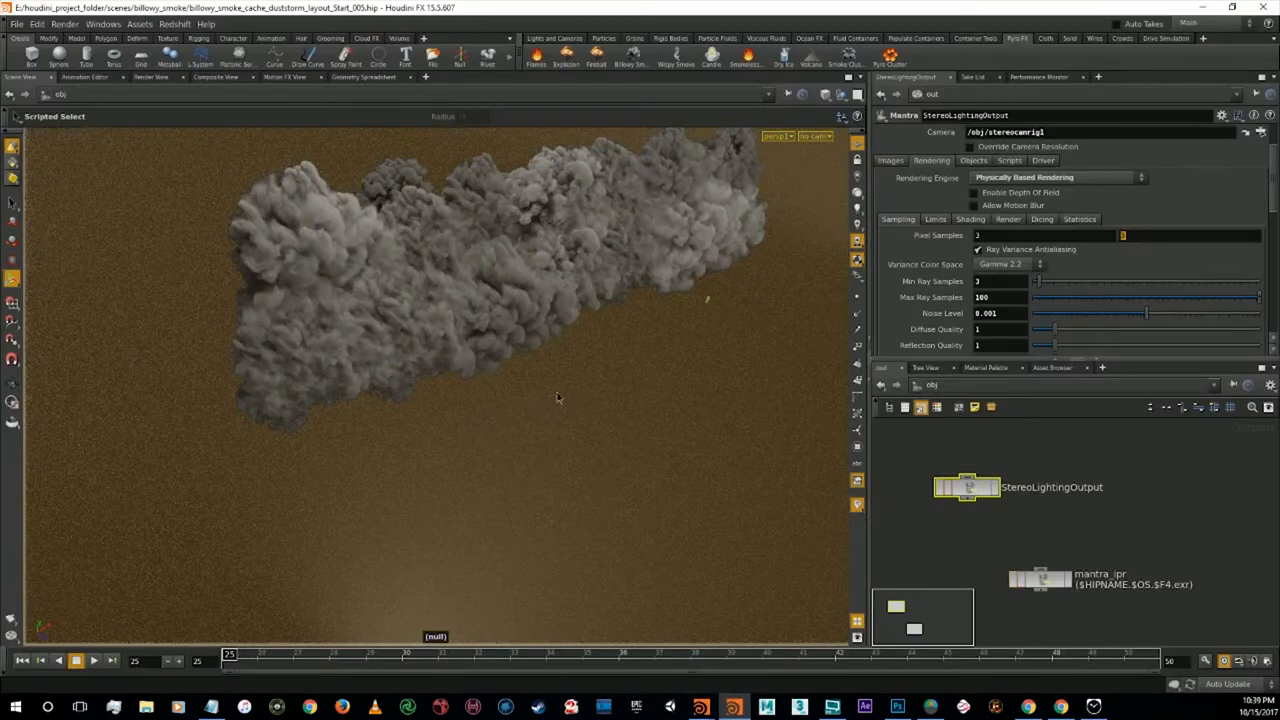
pyautogui.keyDown('alt'); pyautogui.moveTo(606, 359); pyautogui.dragTo(574, 347); pyautogui.keyUp('alt')
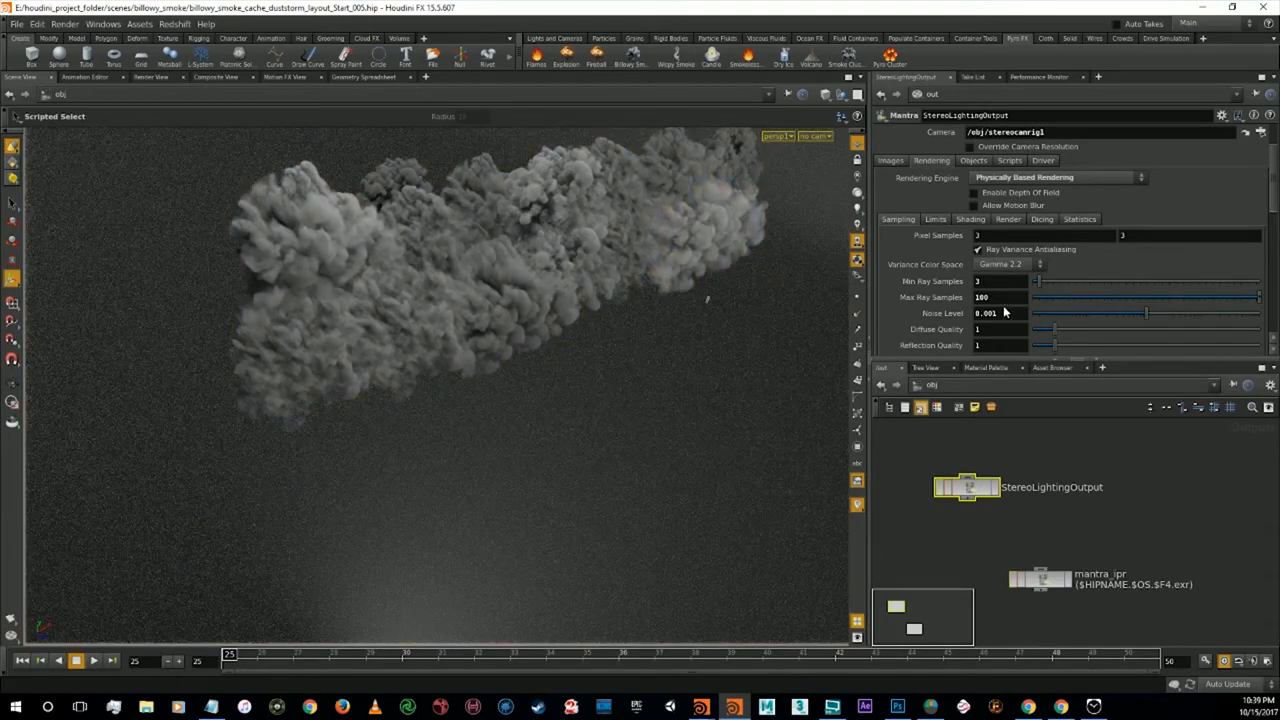
# Step: Review the Max Ray Samples, Noise Level and volume quality sampling settings of the StereoLightingOutput node
pyautogui.click(988, 297)
pyautogui.click(985, 313)
pyautogui.scroll(-2, 982, 343)
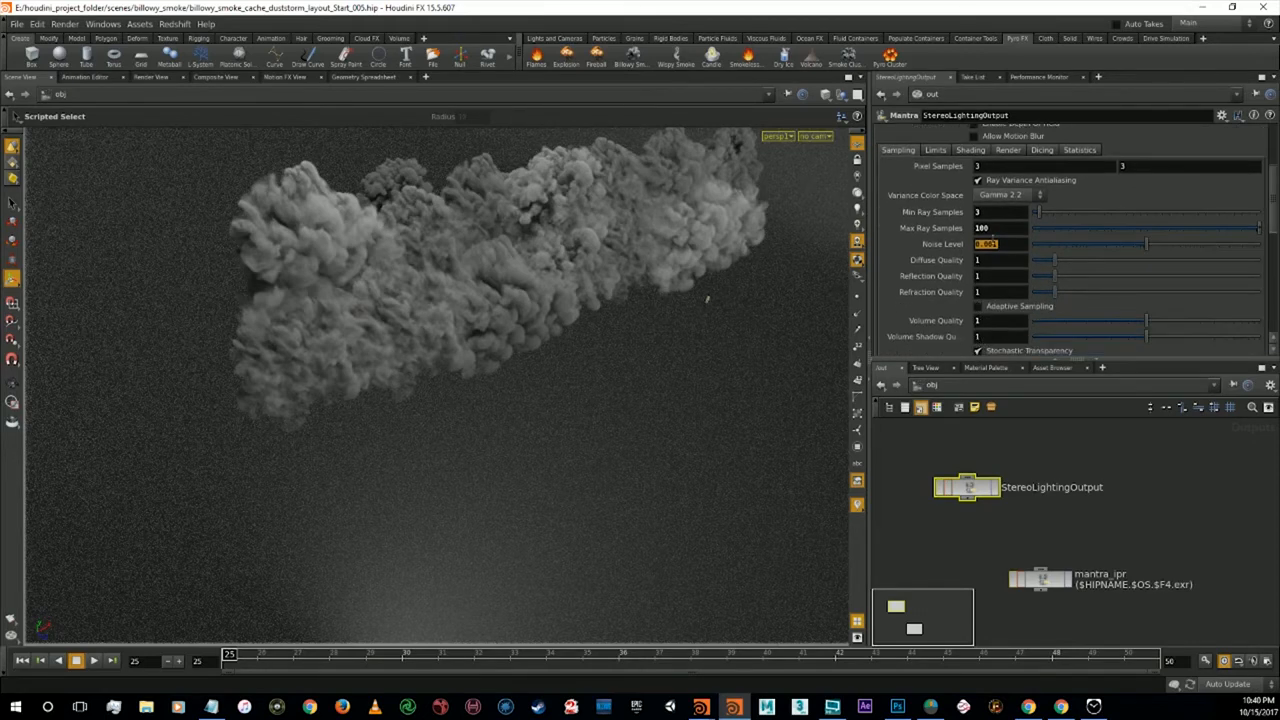
pyautogui.scroll(-2, 1010, 311)
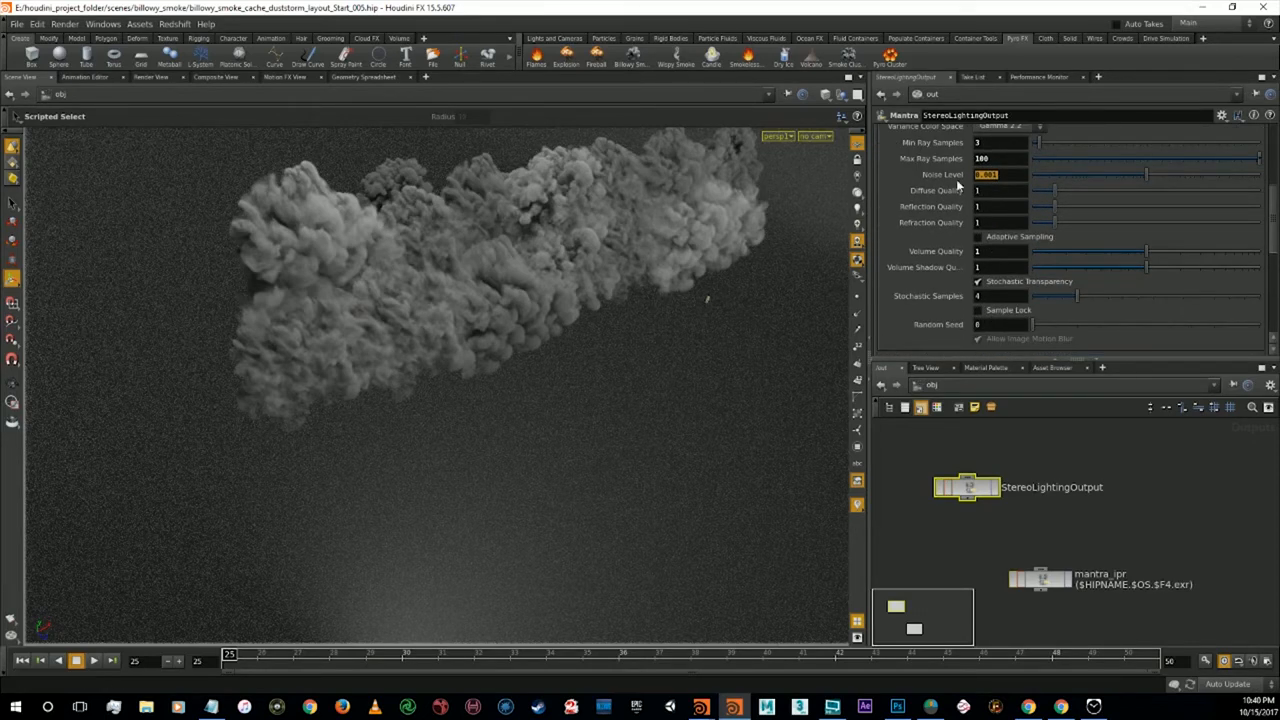
pyautogui.scroll(3, 1007, 285)
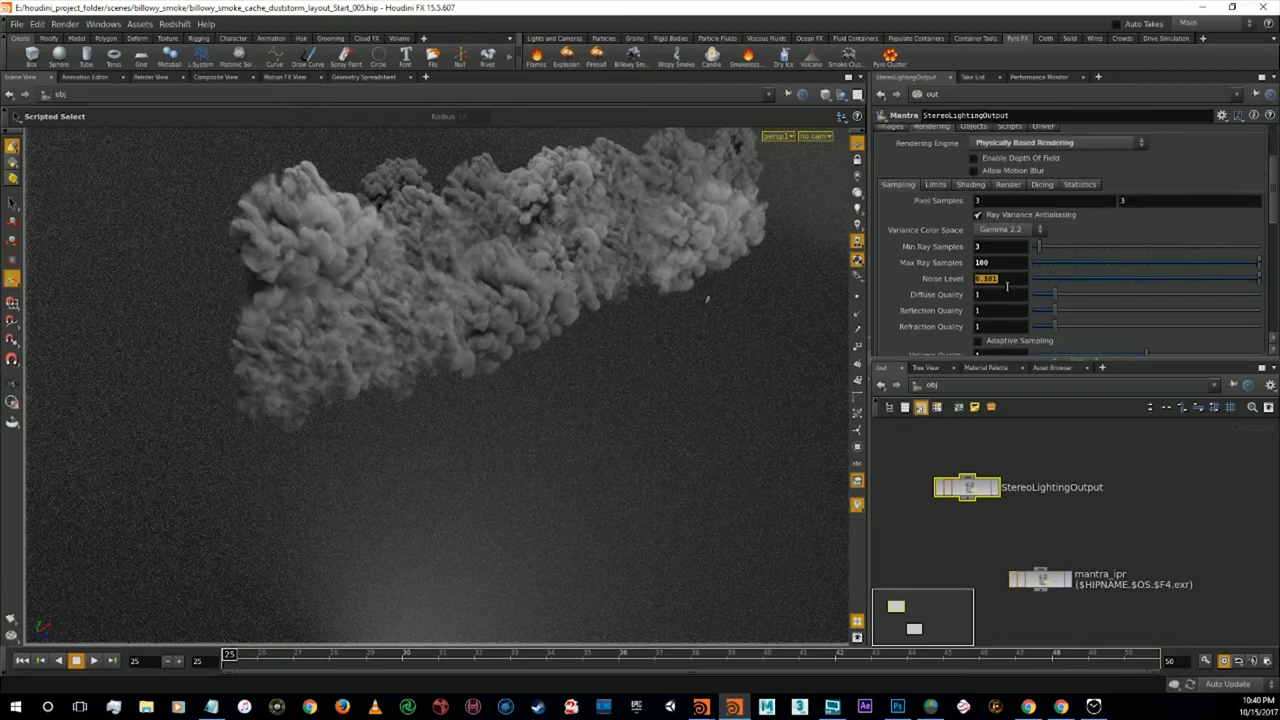
# Step: Set the Tile Size of the StereoLightingOutput render settings to 16
pyautogui.click(1008, 185)
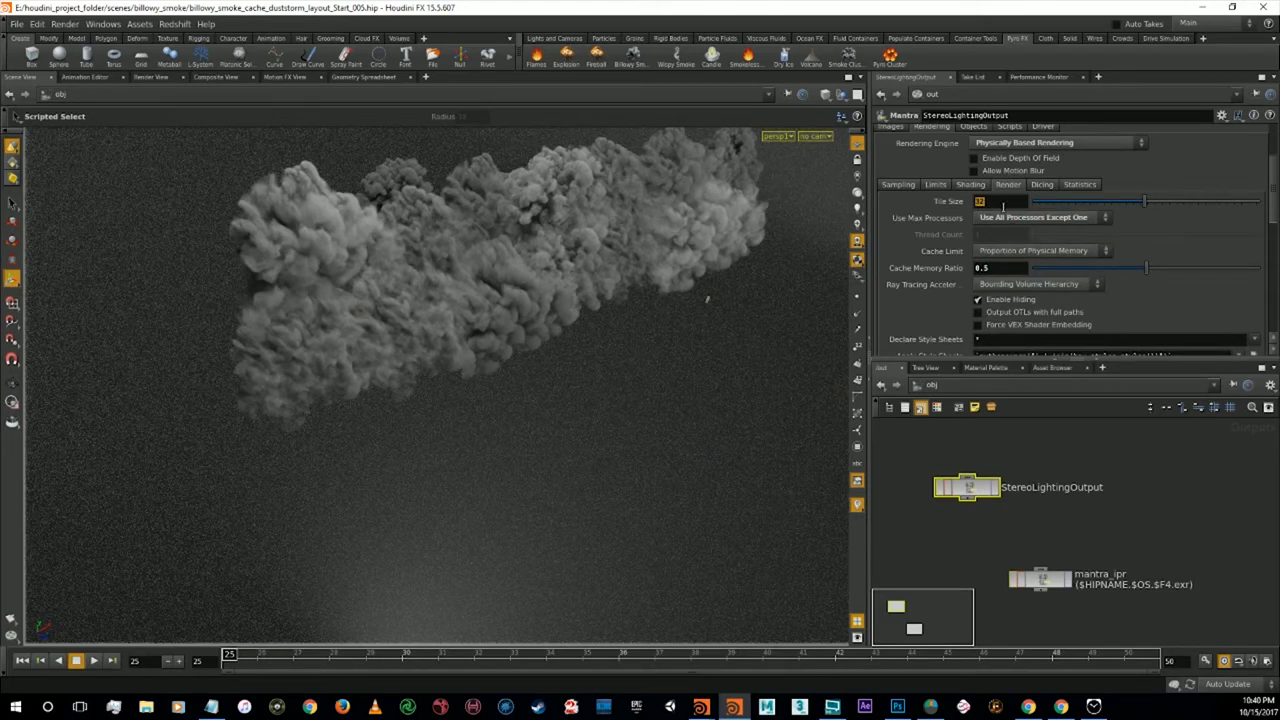
pyautogui.moveTo(1003, 207); pyautogui.dragTo(977, 200)
pyautogui.click(995, 202)
pyautogui.click(993, 201)
pyautogui.write('16')
pyautogui.press('Return')
# Step: Check the Cache Limit options and the Cache Memory Ratio of the render node
pyautogui.click(1045, 250)
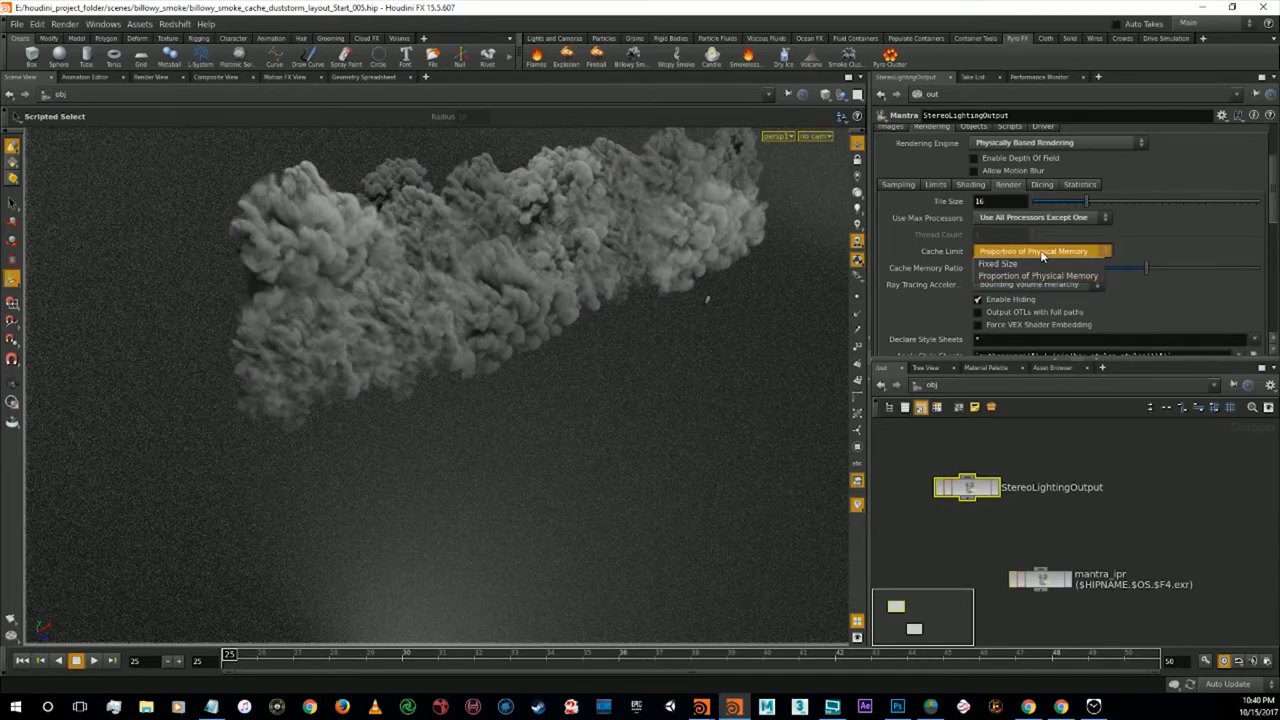
pyautogui.click(1041, 254)
pyautogui.moveTo(1005, 268); pyautogui.dragTo(975, 269)
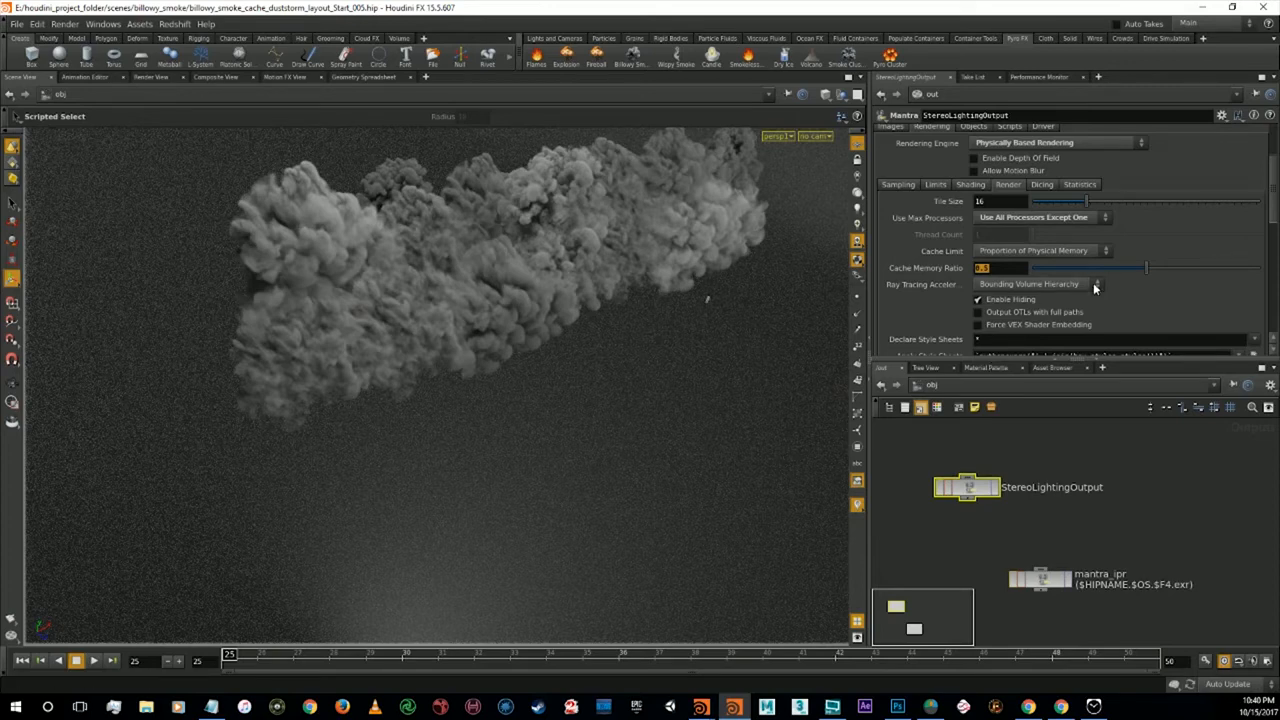
pyautogui.click(1123, 299)
# Step: Check which camera path the StereoLightingOutput node is assigned to render from
pyautogui.scroll(3, 1124, 310)
pyautogui.scroll(2, 1122, 312)
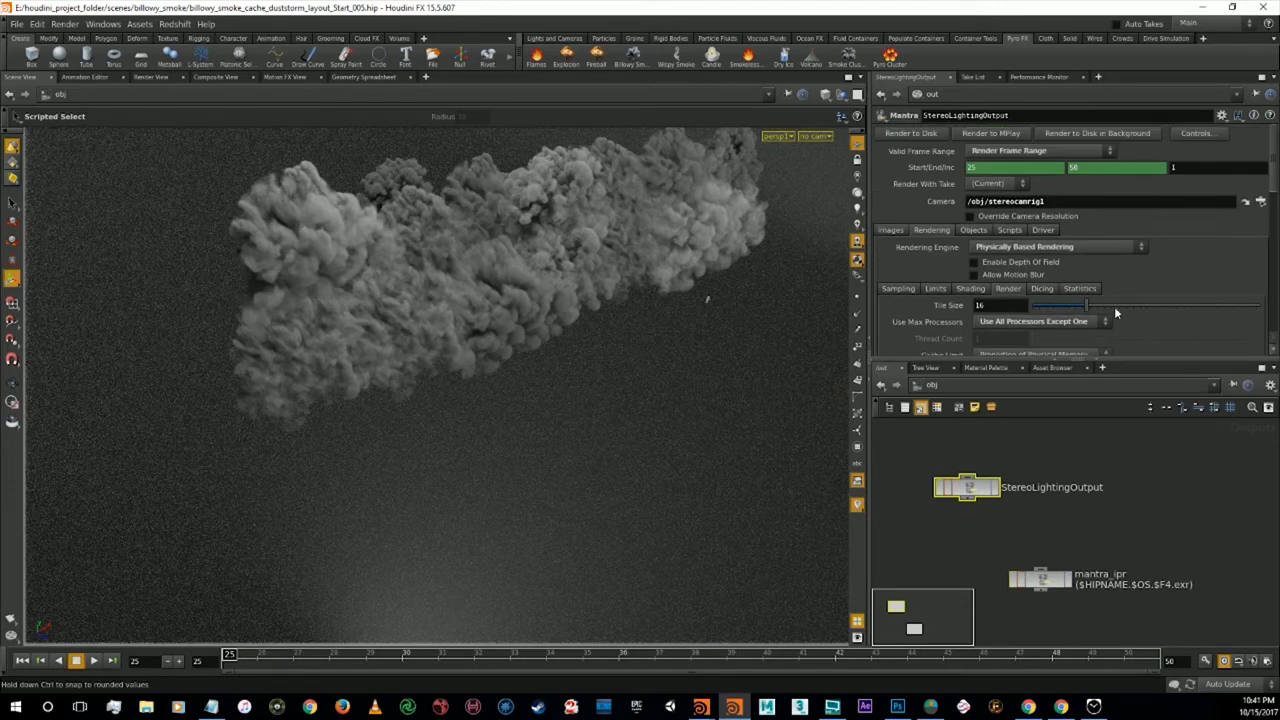
pyautogui.moveTo(1040, 201); pyautogui.dragTo(990, 201)
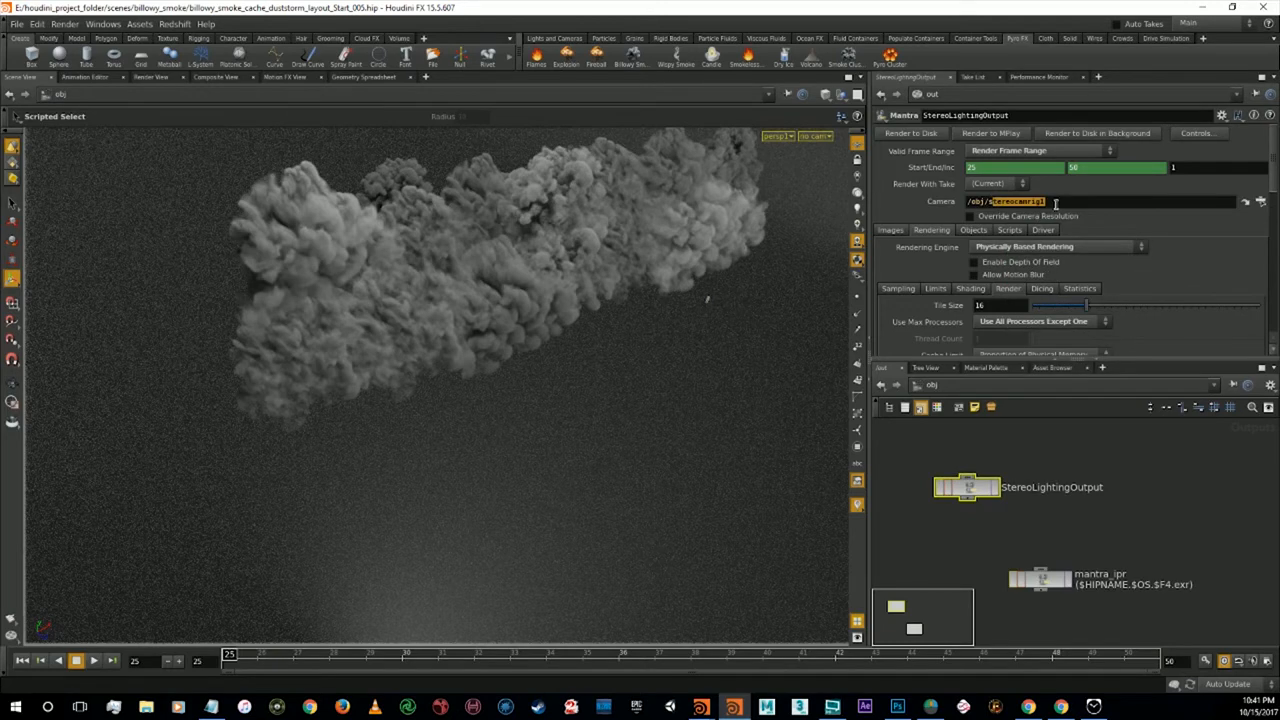
pyautogui.click(1055, 202)
# Step: Examine the extra image plane of the render node and the VEX Variable choices available for it
pyautogui.click(893, 230)
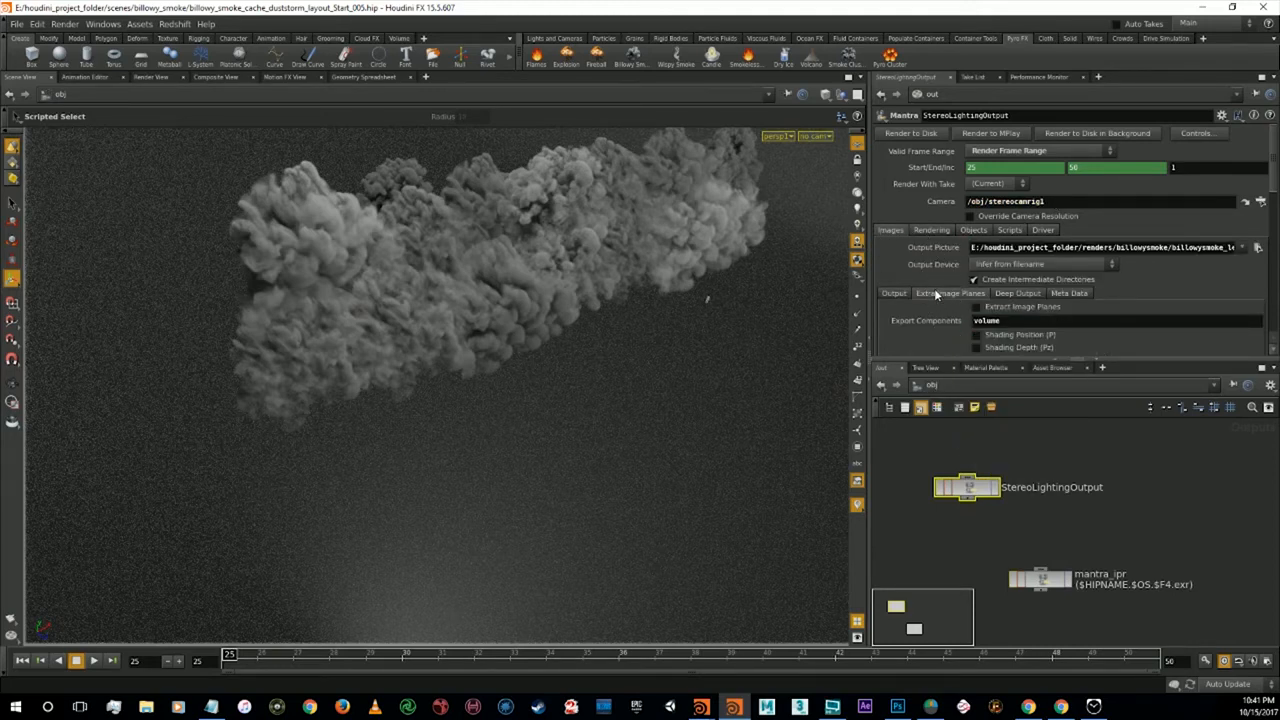
pyautogui.click(936, 291)
pyautogui.scroll(-5, 952, 298)
pyautogui.scroll(-3, 976, 294)
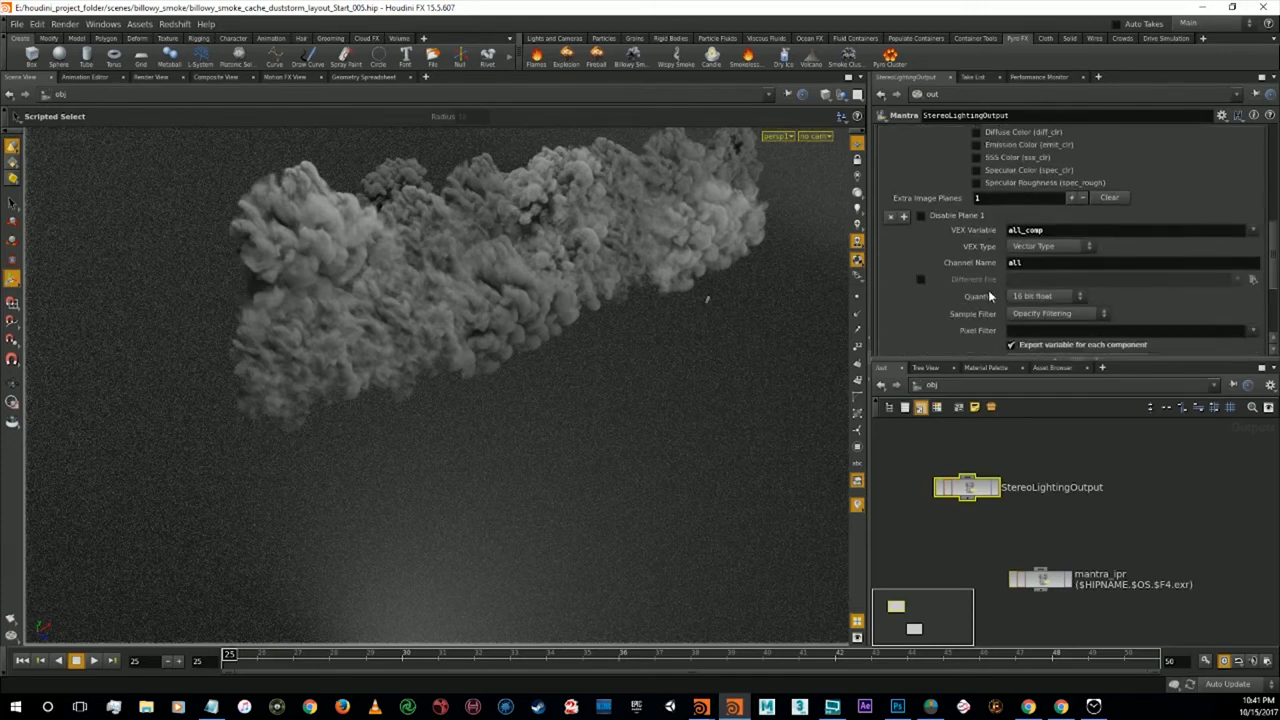
pyautogui.doubleClick(1058, 230)
pyautogui.click(1253, 230)
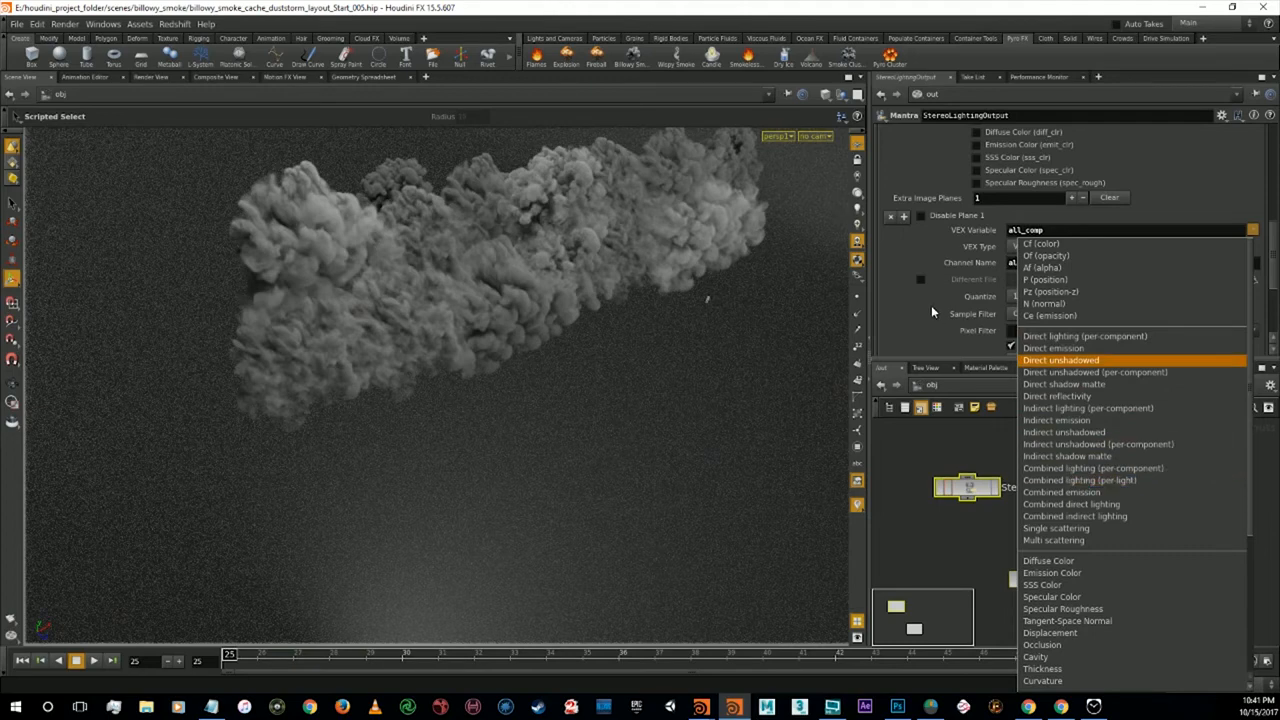
pyautogui.click(931, 305)
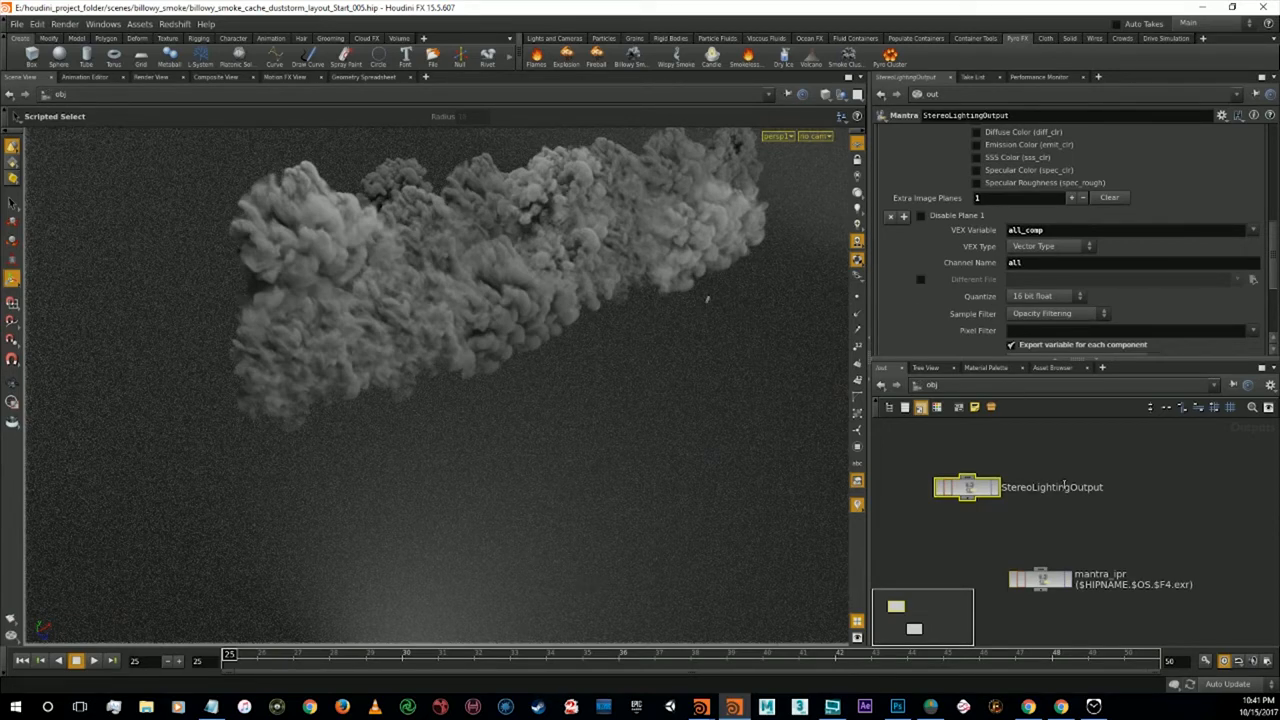
# Step: Return to the obj network and select all five lights in the lighting group
pyautogui.click(1161, 462)
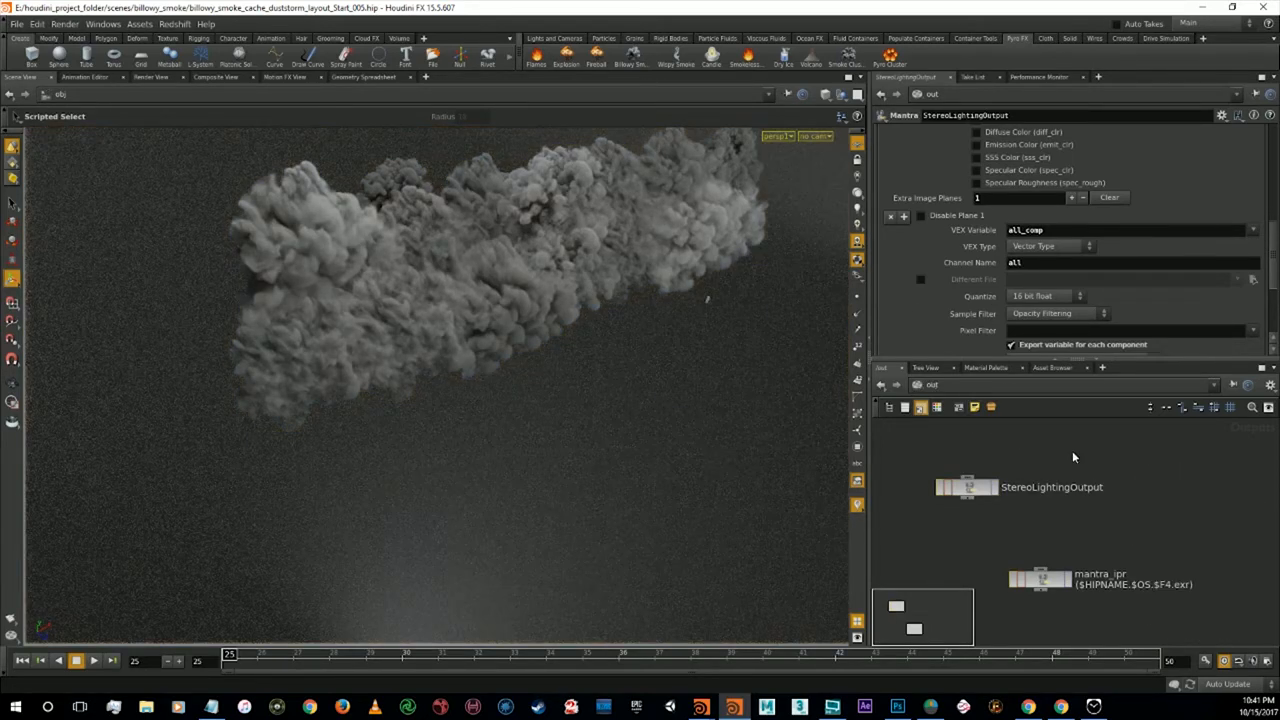
pyautogui.click(880, 385)
pyautogui.keyDown('alt'); pyautogui.moveTo(1190, 590); pyautogui.dragTo(880, 539, button='middle'); pyautogui.keyUp('alt')
pyautogui.scroll(-4, 1079, 552)
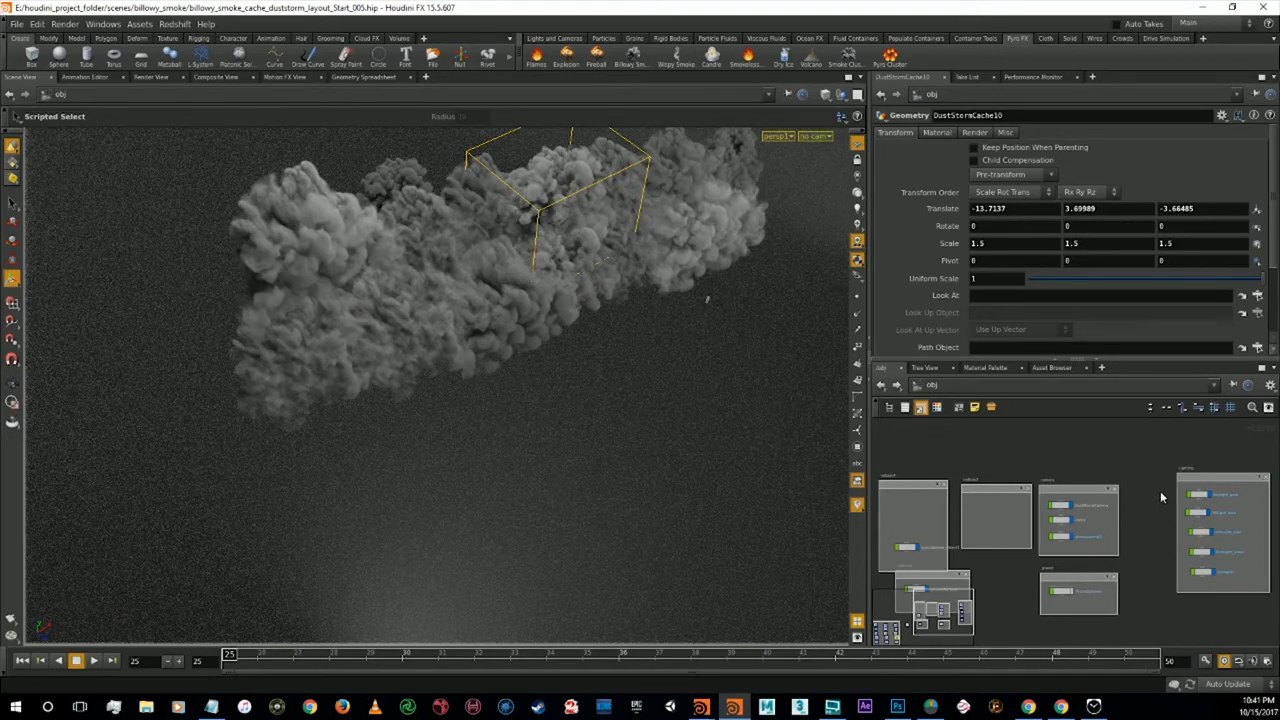
pyautogui.moveTo(1159, 490); pyautogui.dragTo(1216, 578)
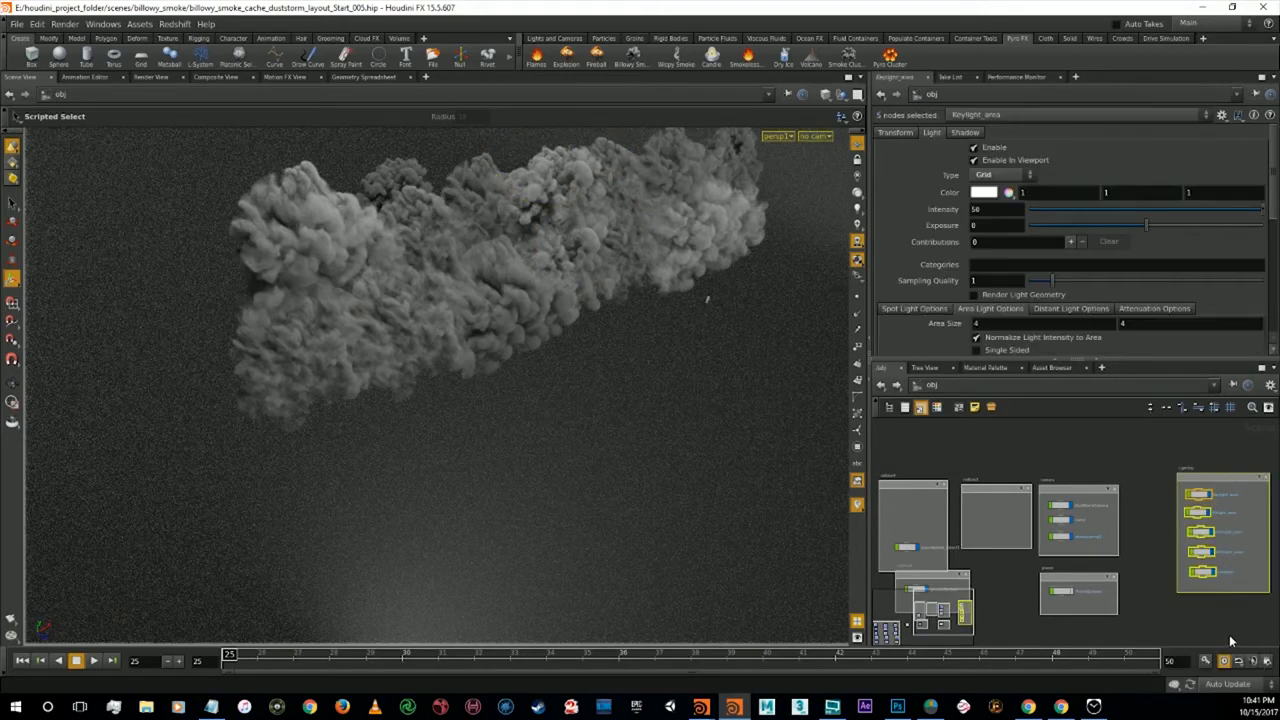
# Step: Select Keylight_area and examine how the lights are placed around the dust cloud wall
pyautogui.click(1198, 494)
pyautogui.press('alt')
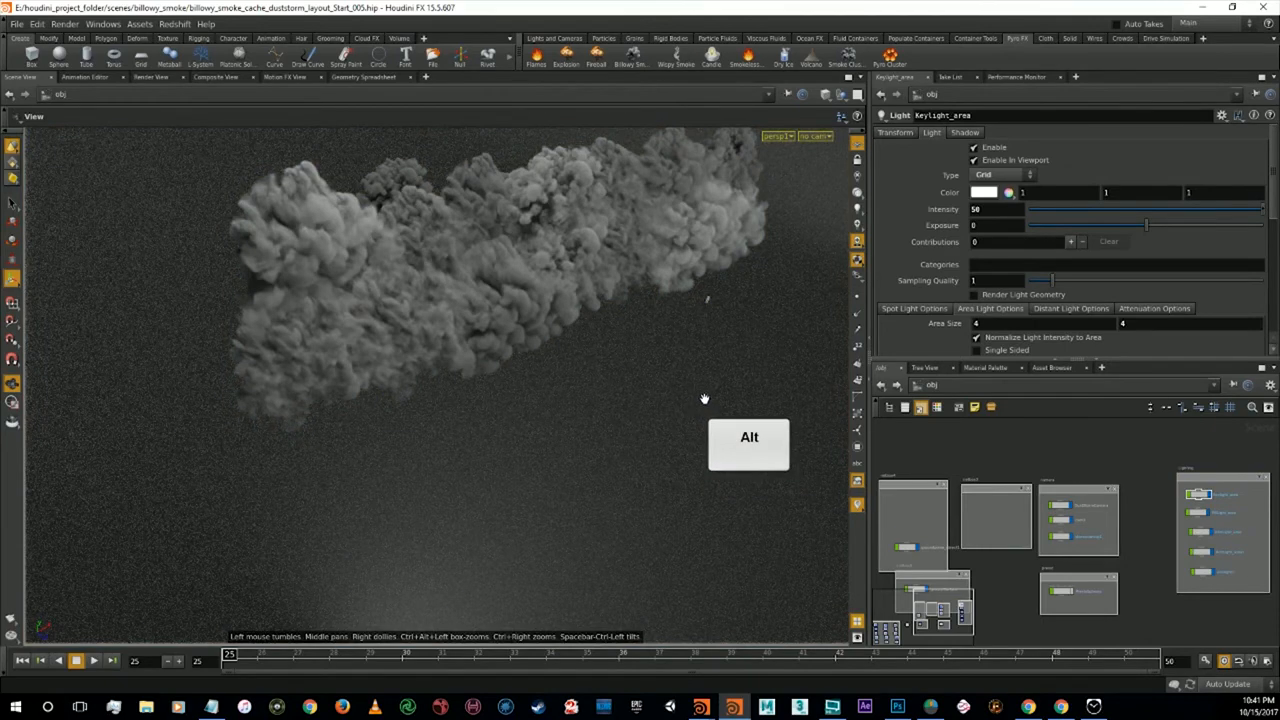
pyautogui.keyDown('alt'); pyautogui.scroll(-2, 705, 399); pyautogui.keyUp('alt')
pyautogui.keyDown('alt'); pyautogui.scroll(-5, 705, 399); pyautogui.keyUp('alt')
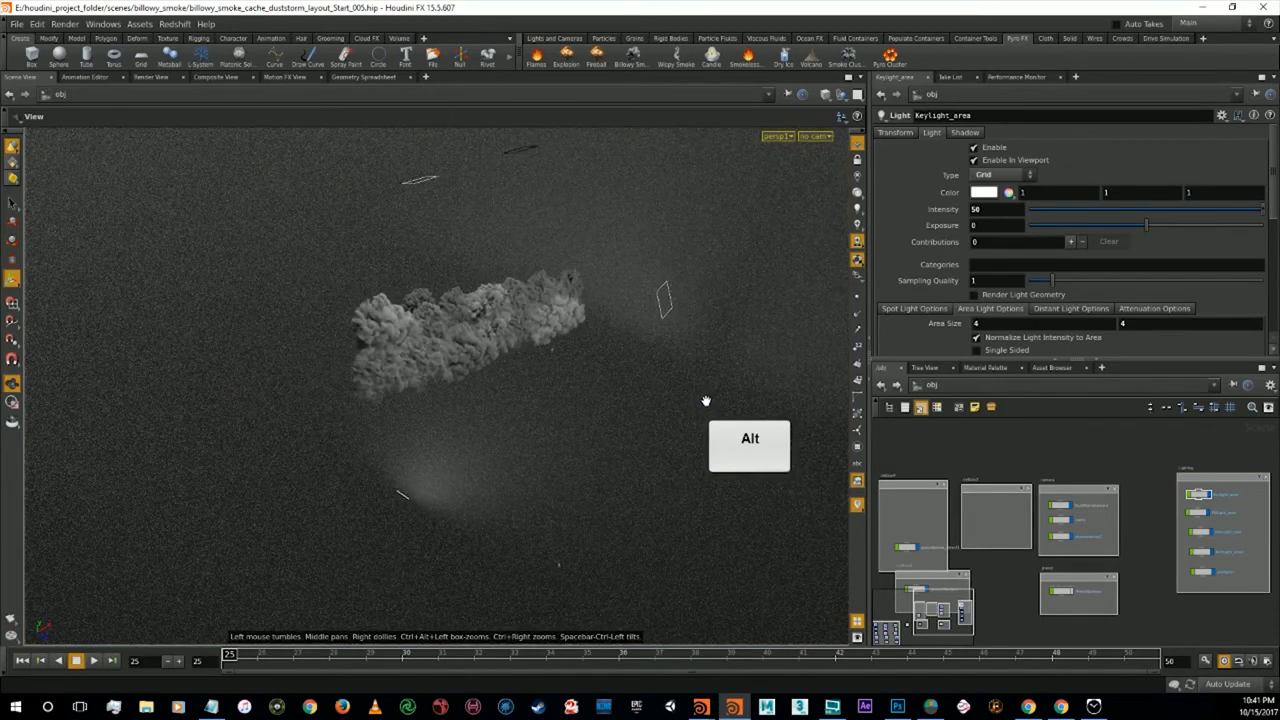
pyautogui.keyDown('alt'); pyautogui.moveTo(748, 427); pyautogui.dragTo(755, 432, button='right'); pyautogui.keyUp('alt')
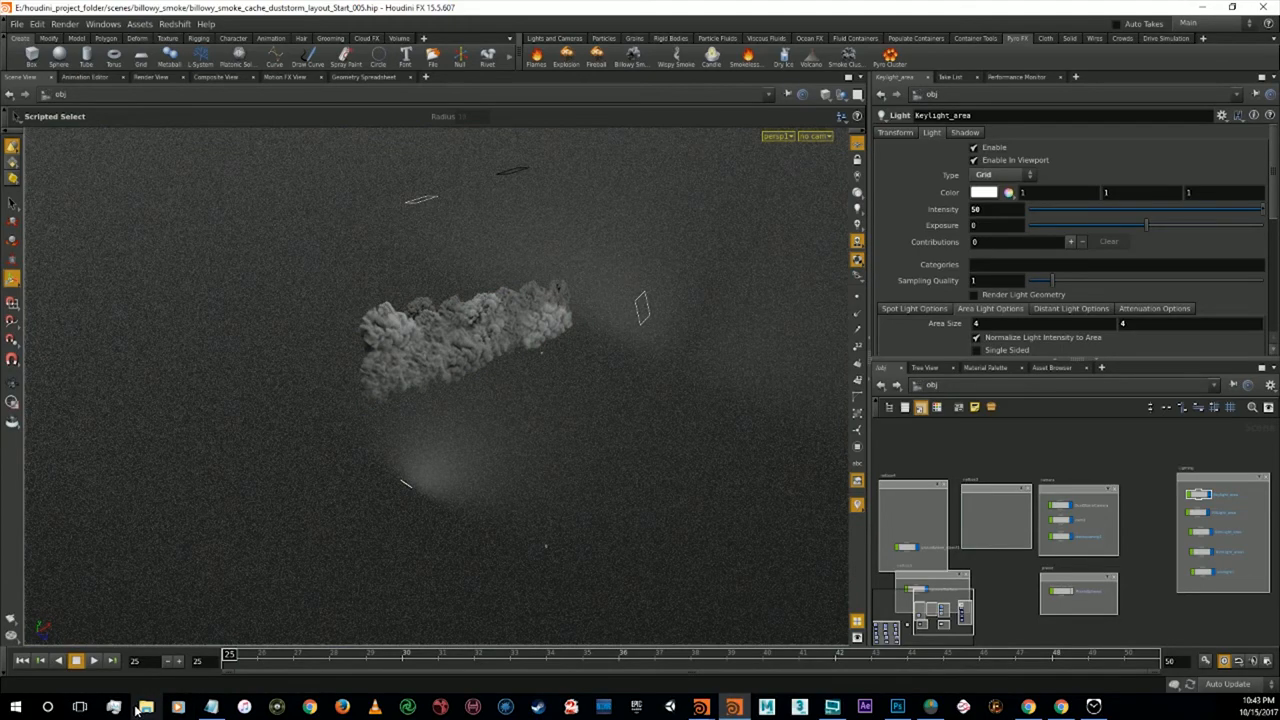
# Step: Switch to File Explorer and open houdini_project_folder > renders > billowysmoke > test > mantra_ipr > sterio on the E: drive
pyautogui.click(145, 707)
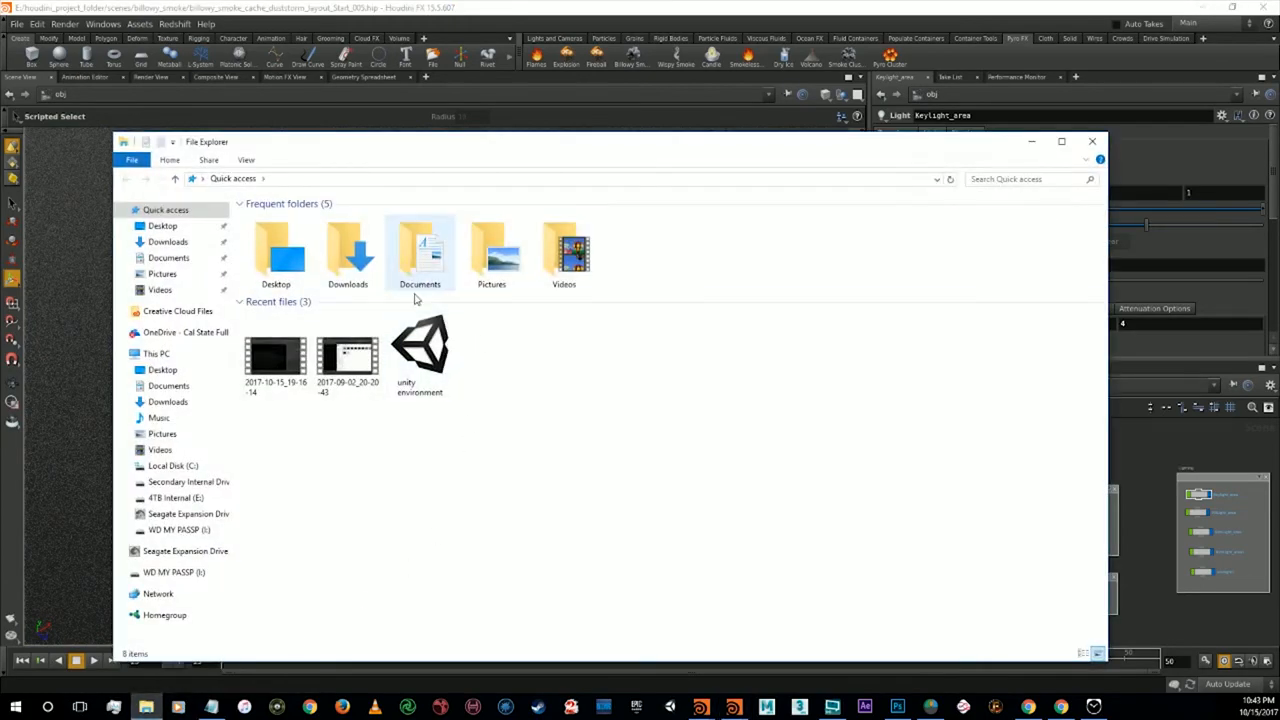
pyautogui.click(190, 498)
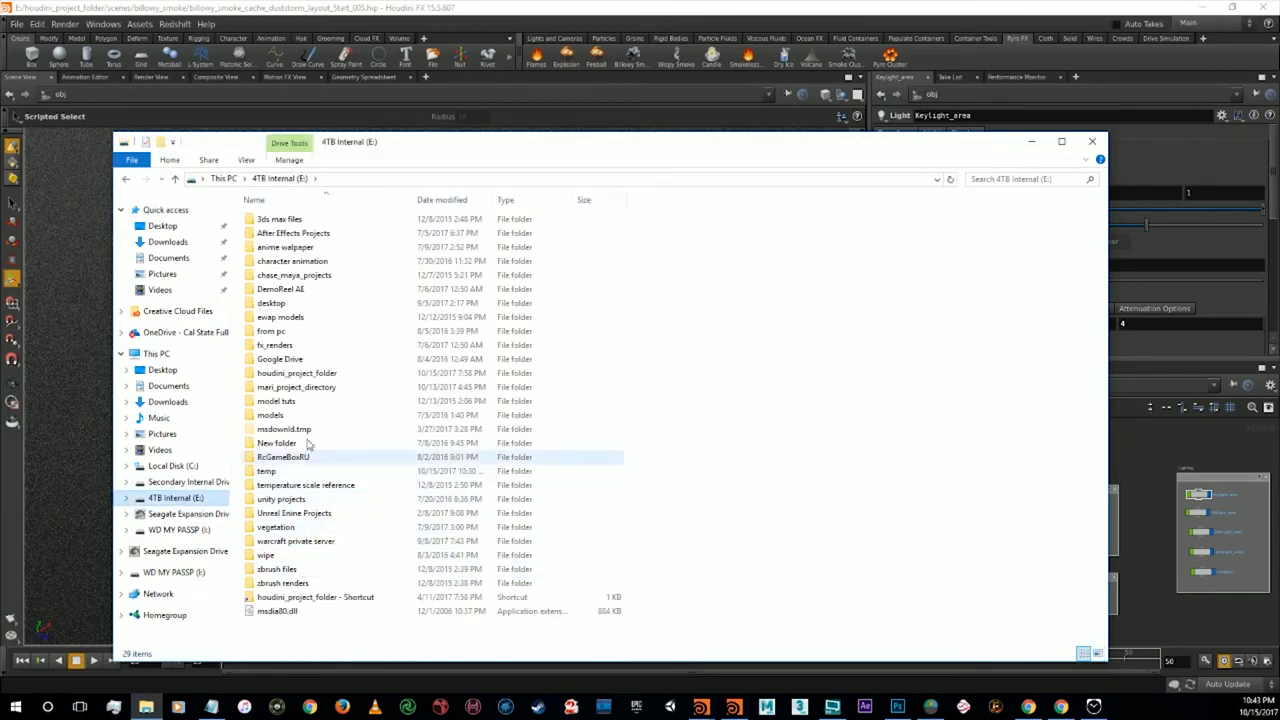
pyautogui.doubleClick(323, 373)
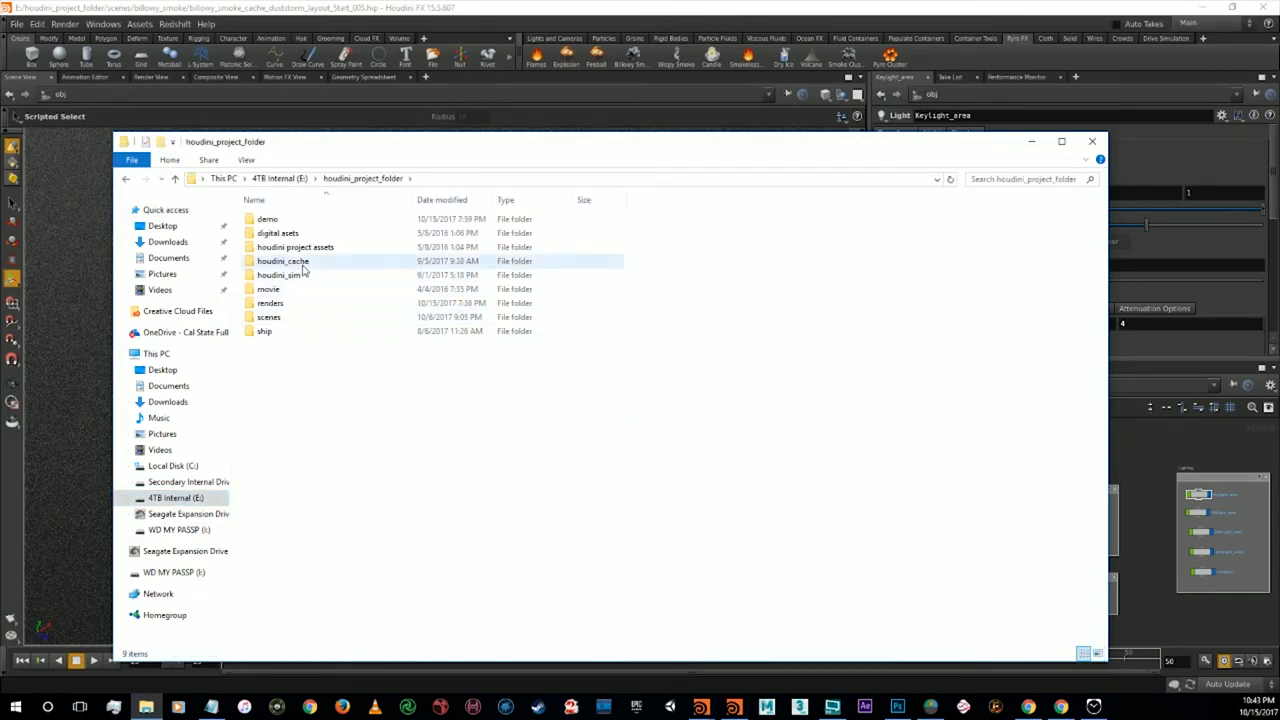
pyautogui.doubleClick(272, 302)
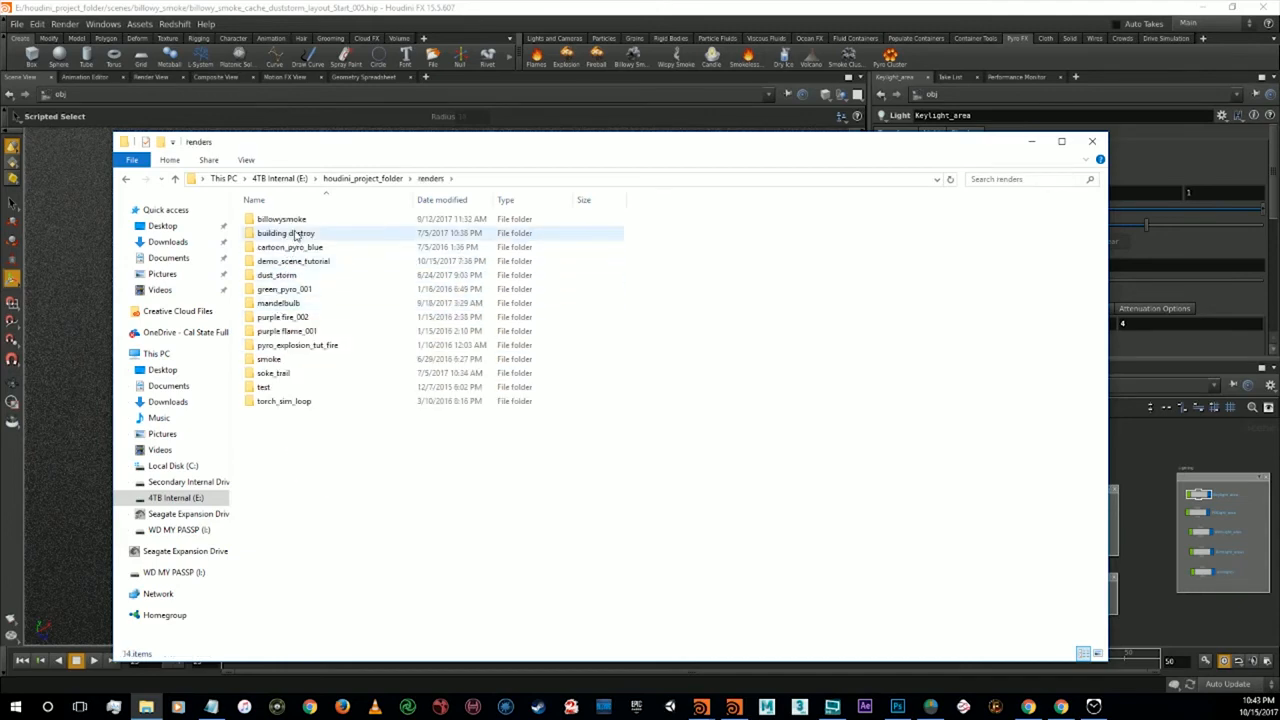
pyautogui.doubleClick(292, 220)
pyautogui.doubleClick(296, 222)
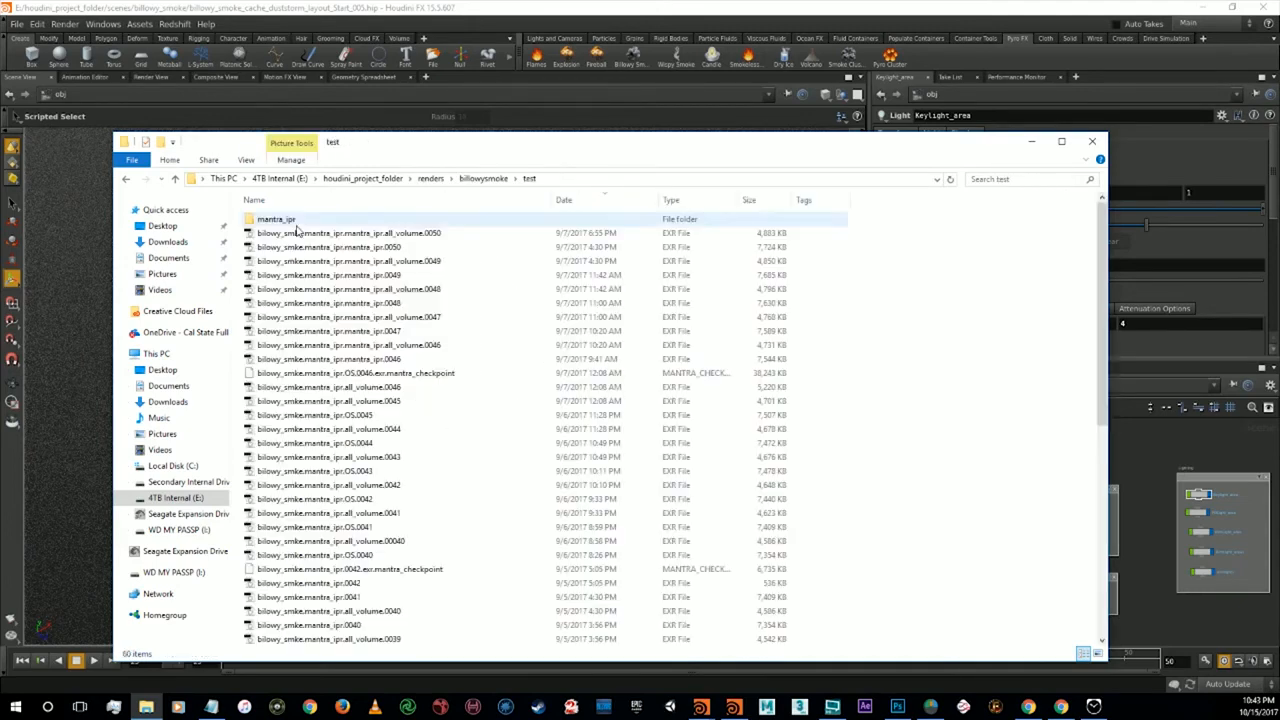
pyautogui.doubleClick(294, 222)
pyautogui.doubleClick(294, 222)
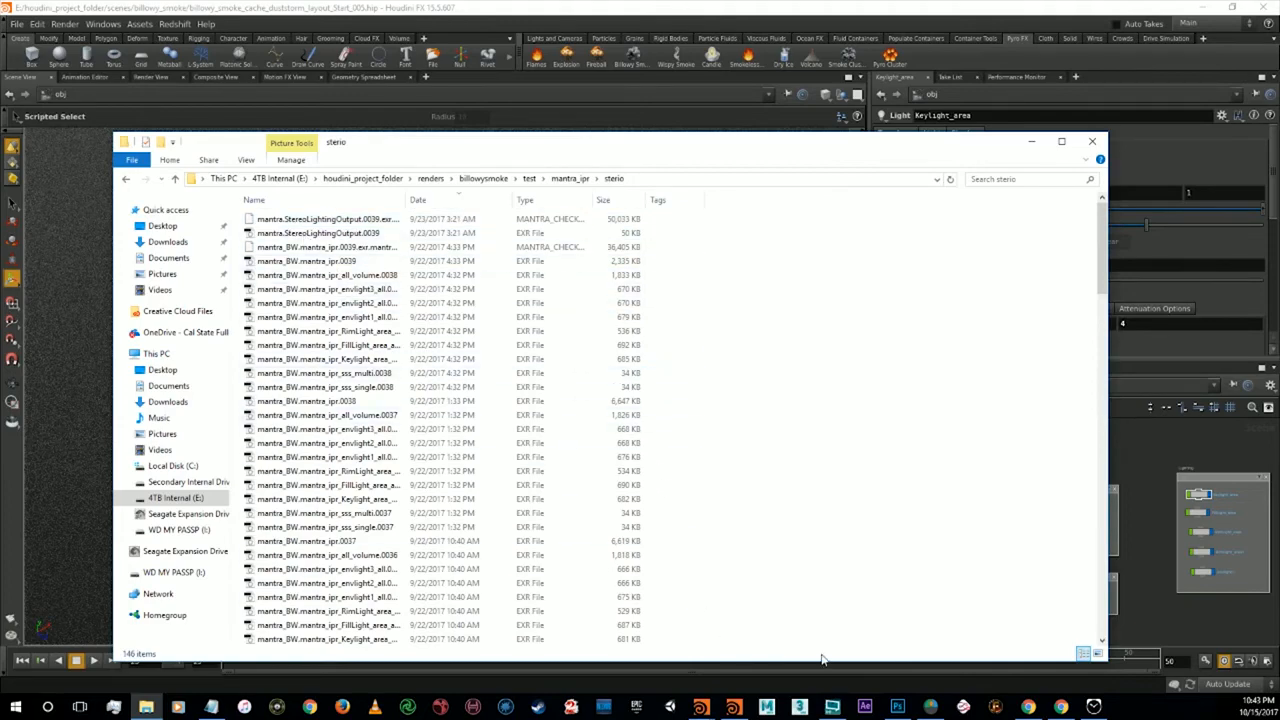
# Step: Place the render mantra_BW.mantra_ipr_envlight2_all.0038 from the sterio folder into the Photoshop sketch at its default size
pyautogui.click(897, 707)
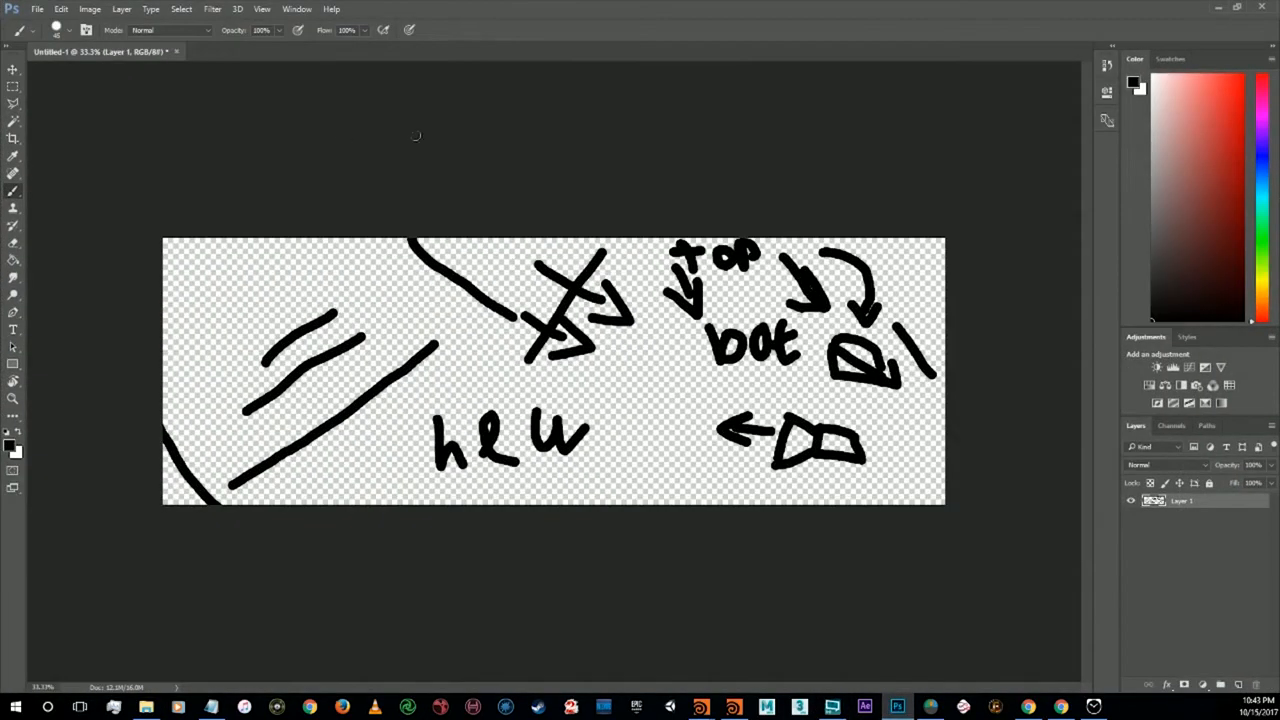
pyautogui.click(146, 707)
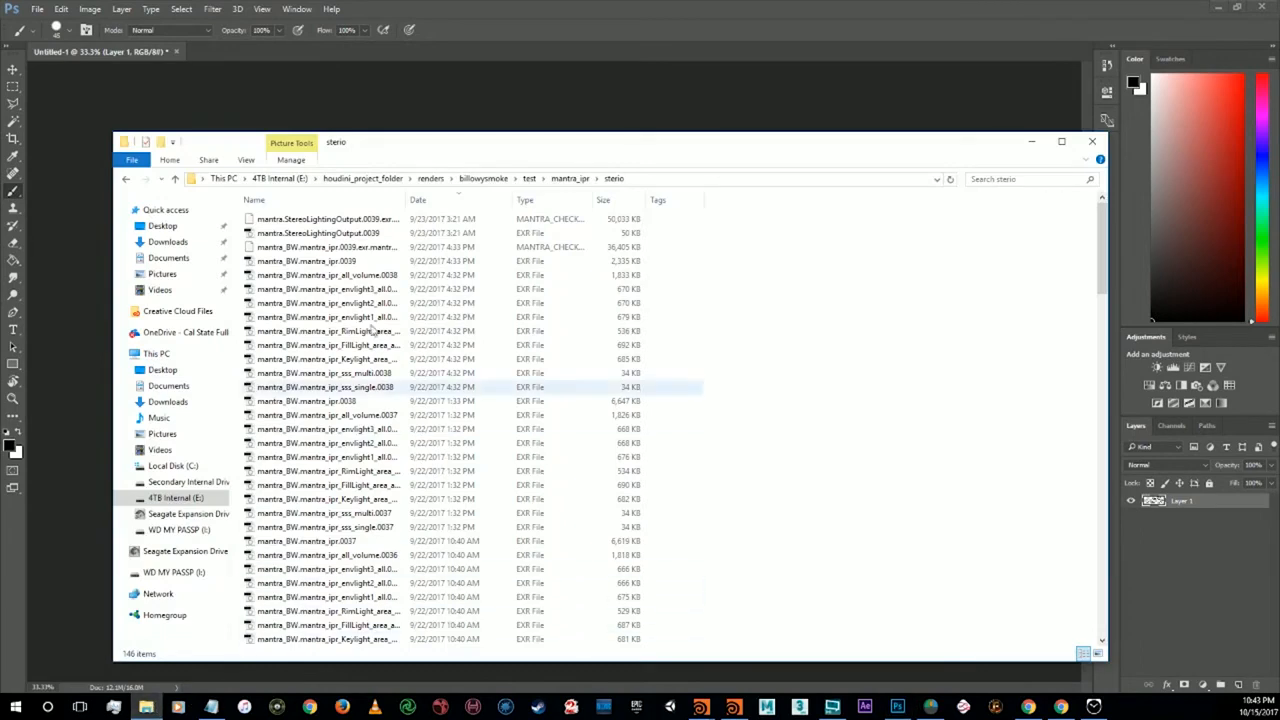
pyautogui.moveTo(628, 146); pyautogui.dragTo(1160, 169)
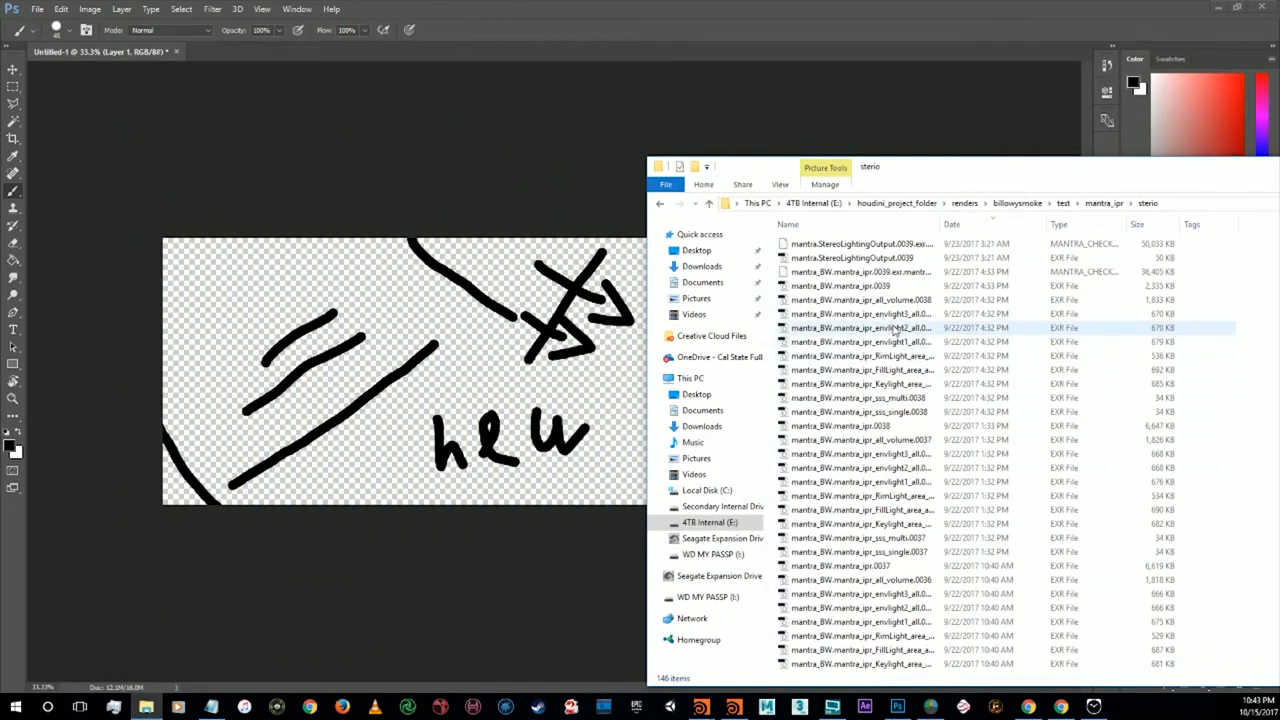
pyautogui.click(575, 465)
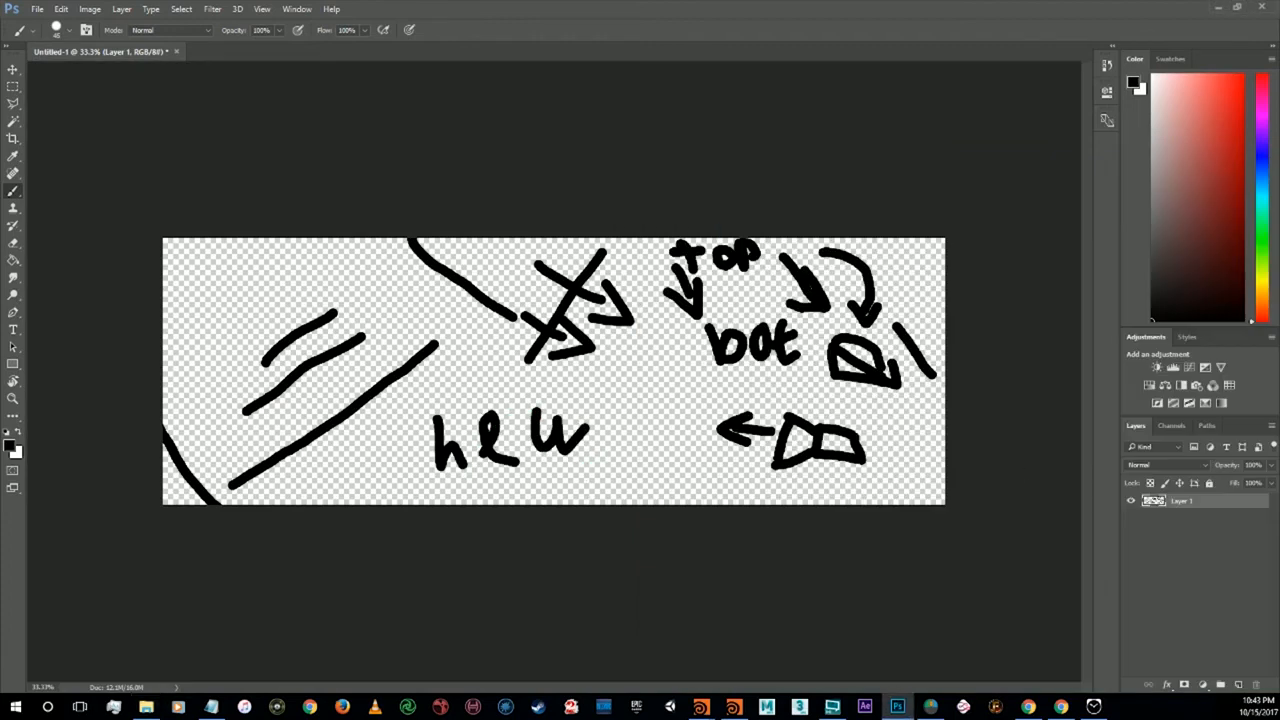
pyautogui.click(651, 145)
pyautogui.click(146, 707)
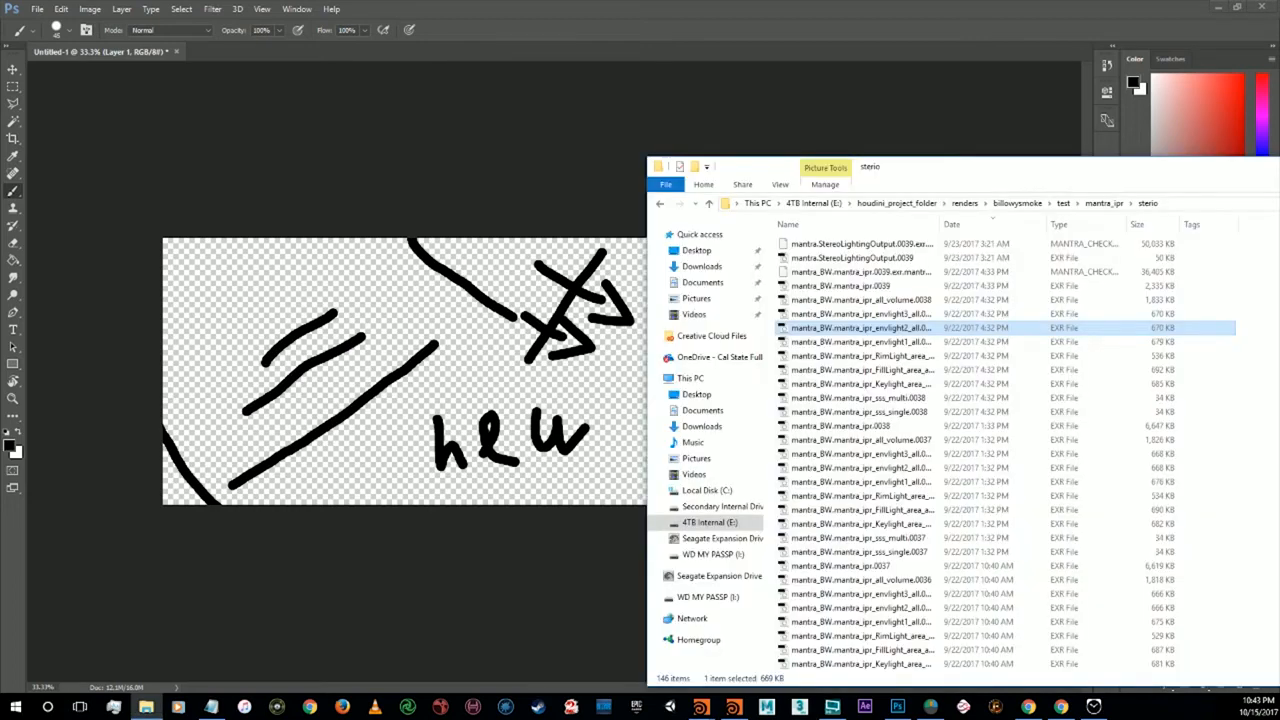
pyautogui.hotkey('alt', 'Tab')
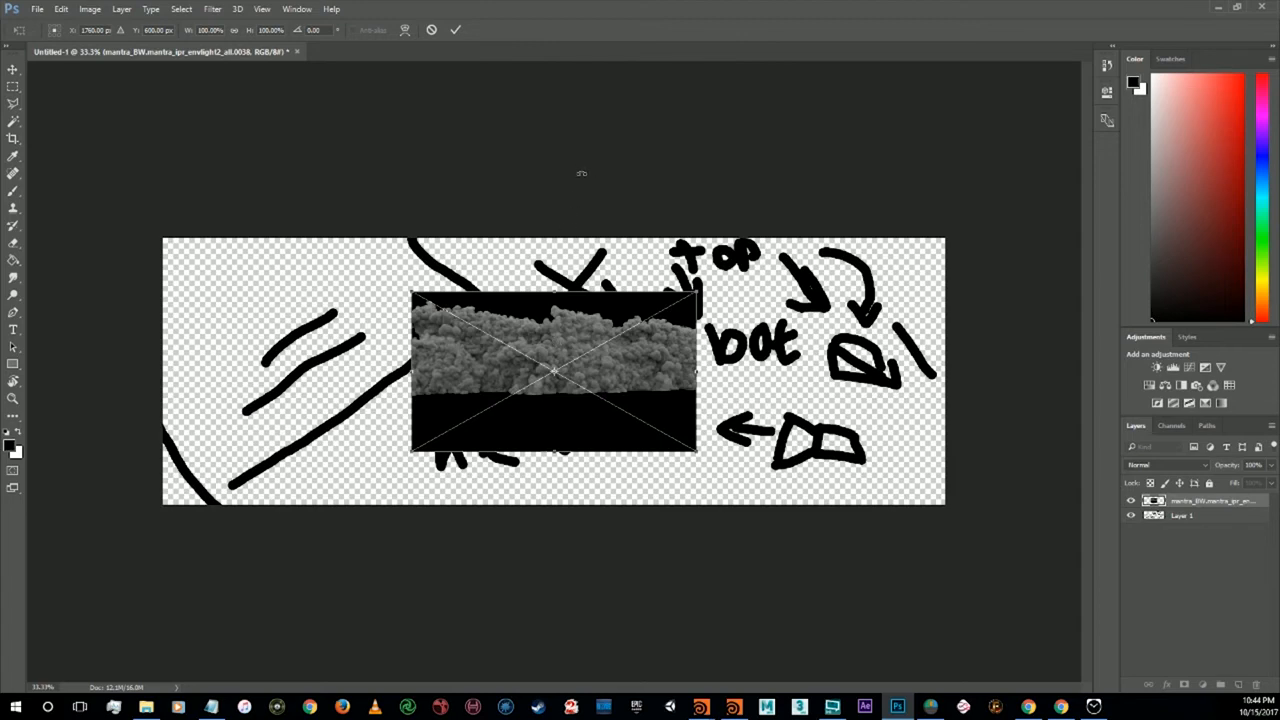
pyautogui.press('Return')
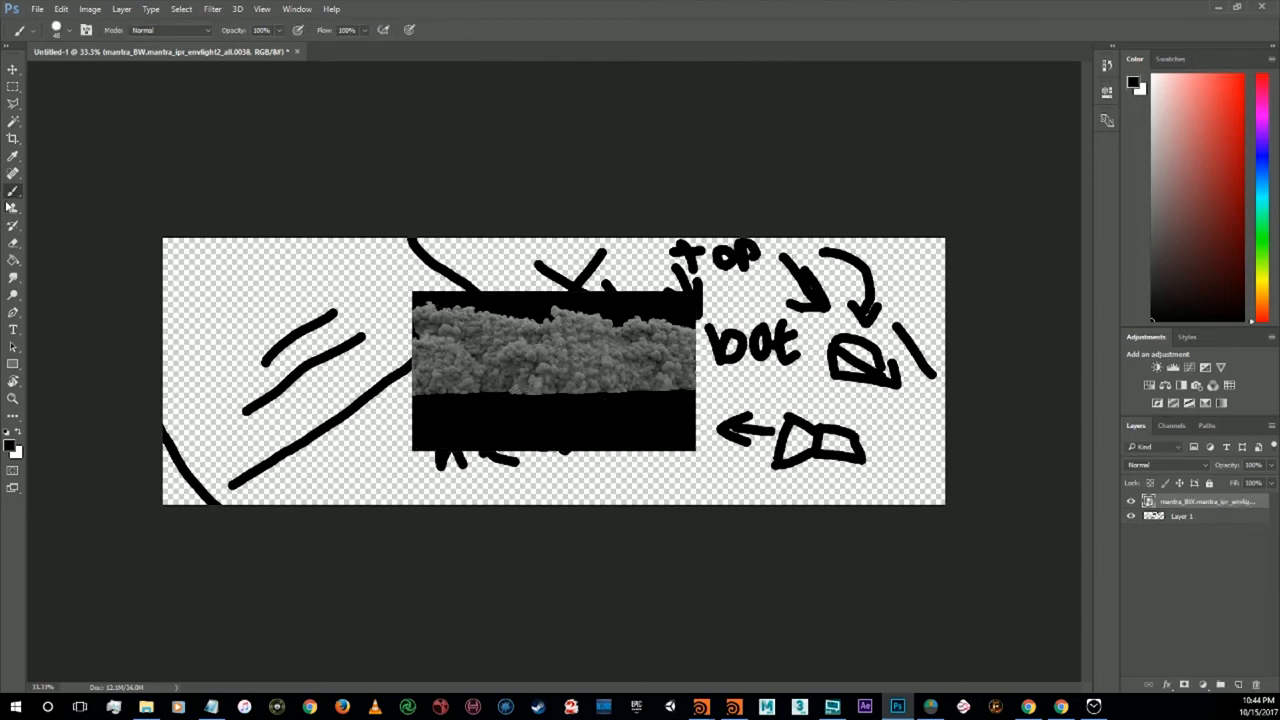
# Step: Select the black area below the dust cloud with the Magic Wand and try to delete it
pyautogui.click(13, 121)
pyautogui.click(452, 414)
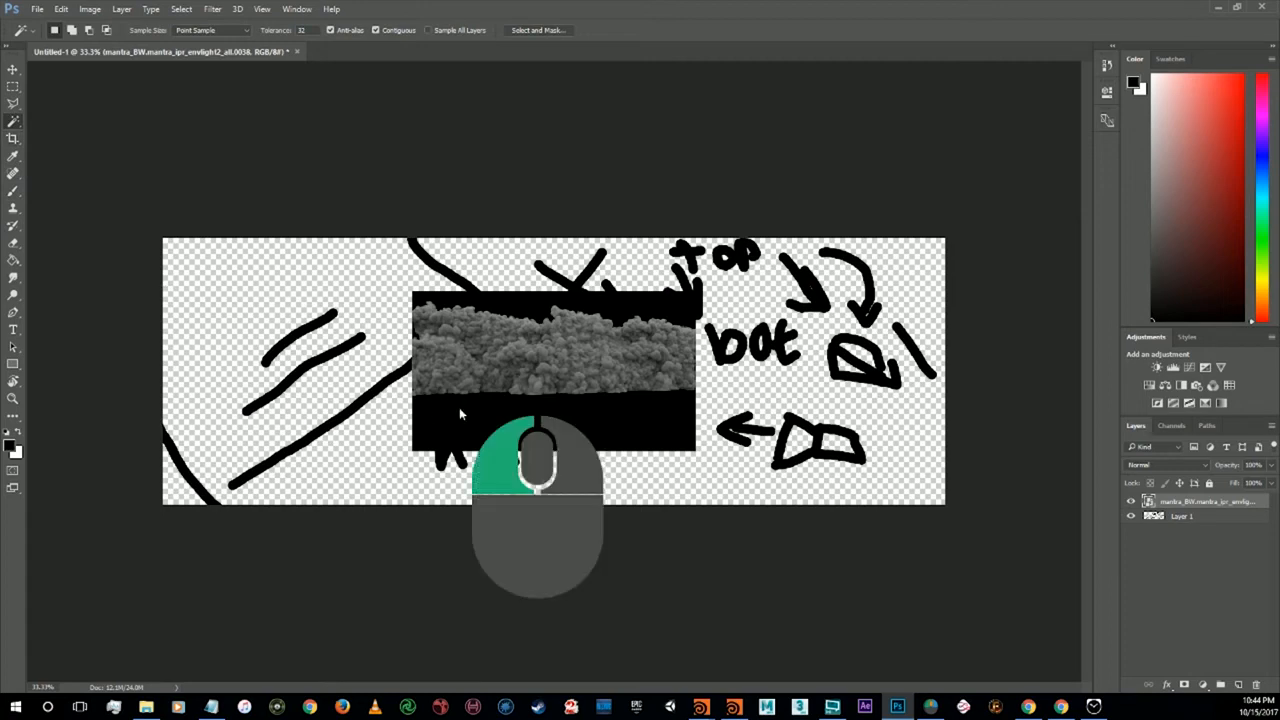
pyautogui.press('Delete')
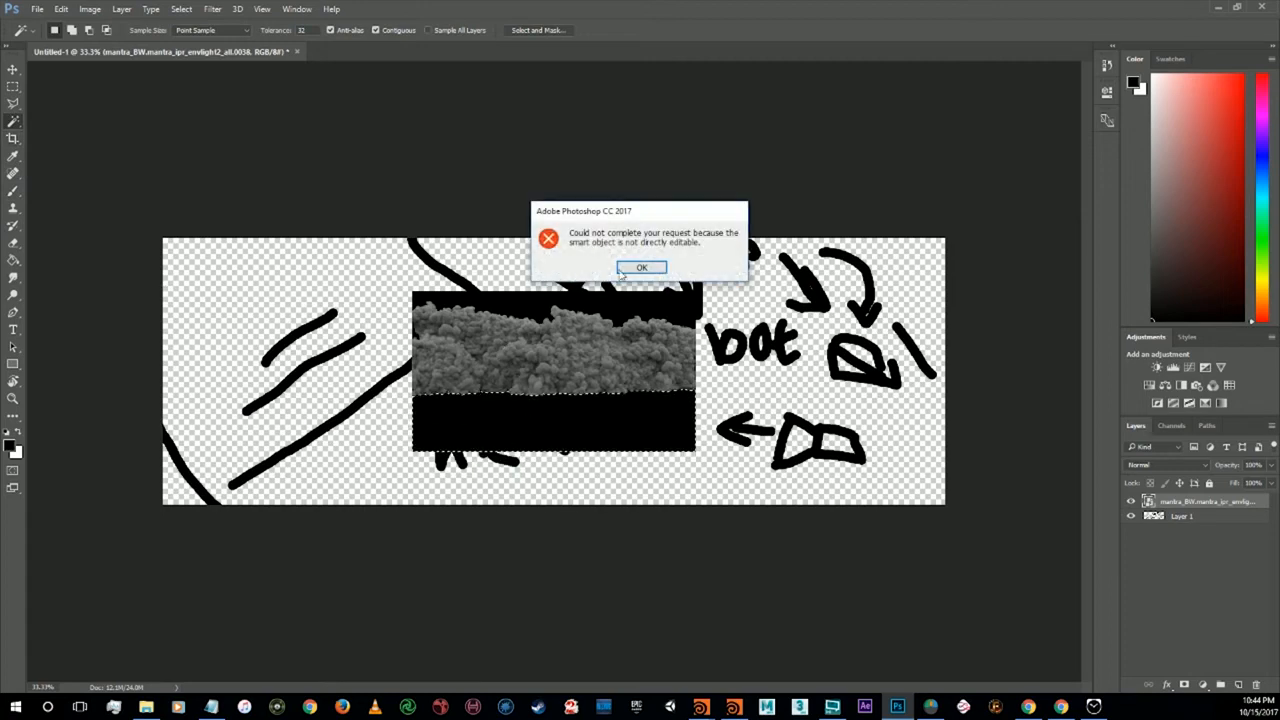
pyautogui.click(668, 279)
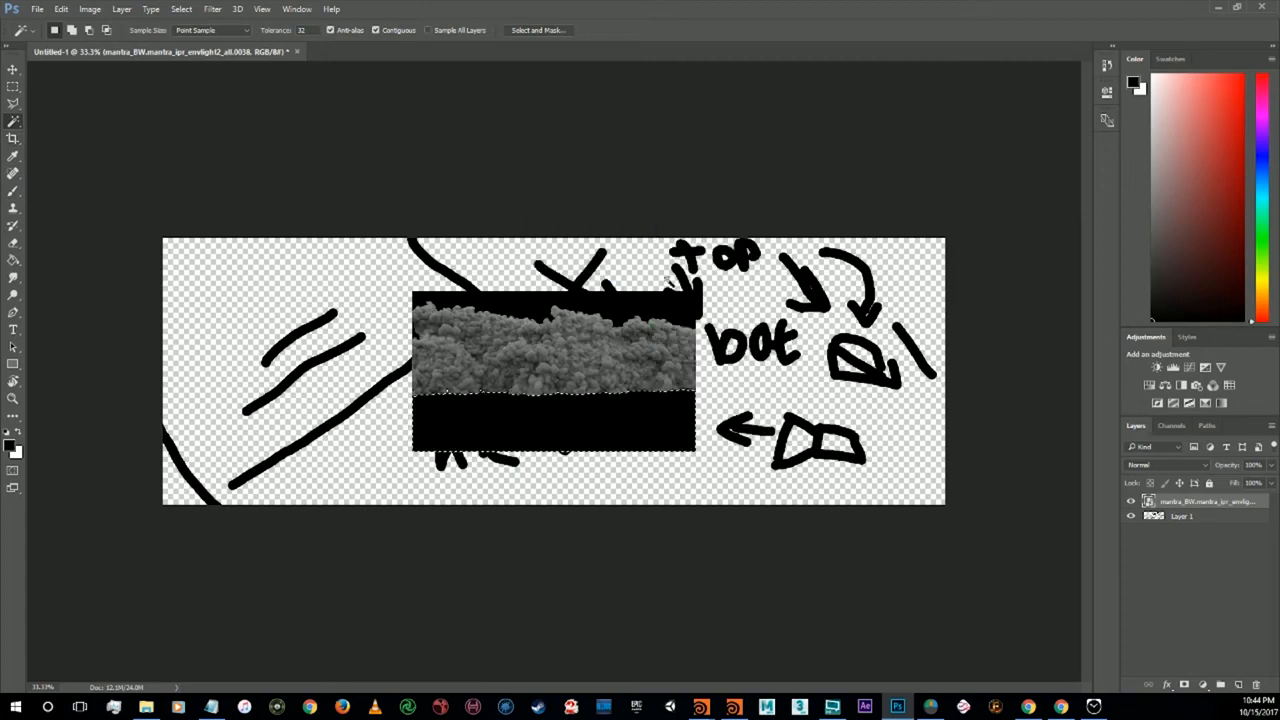
pyautogui.doubleClick(1190, 501)
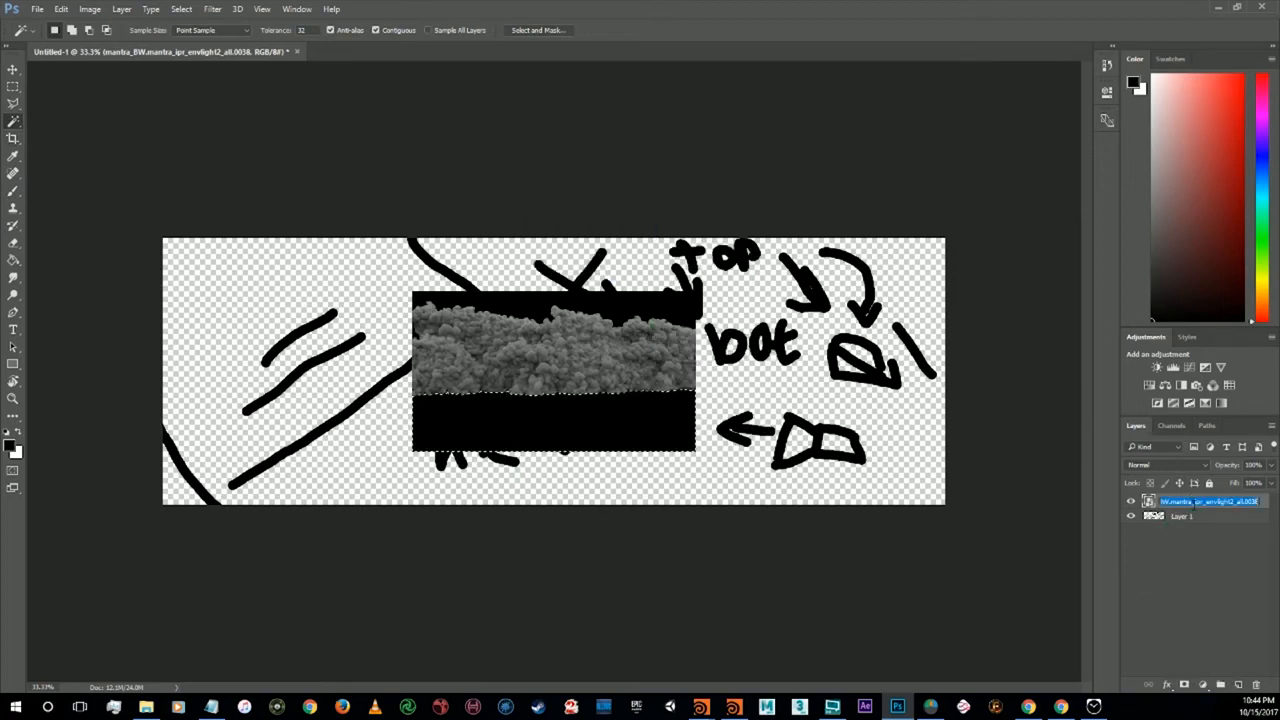
pyautogui.click(130, 8)
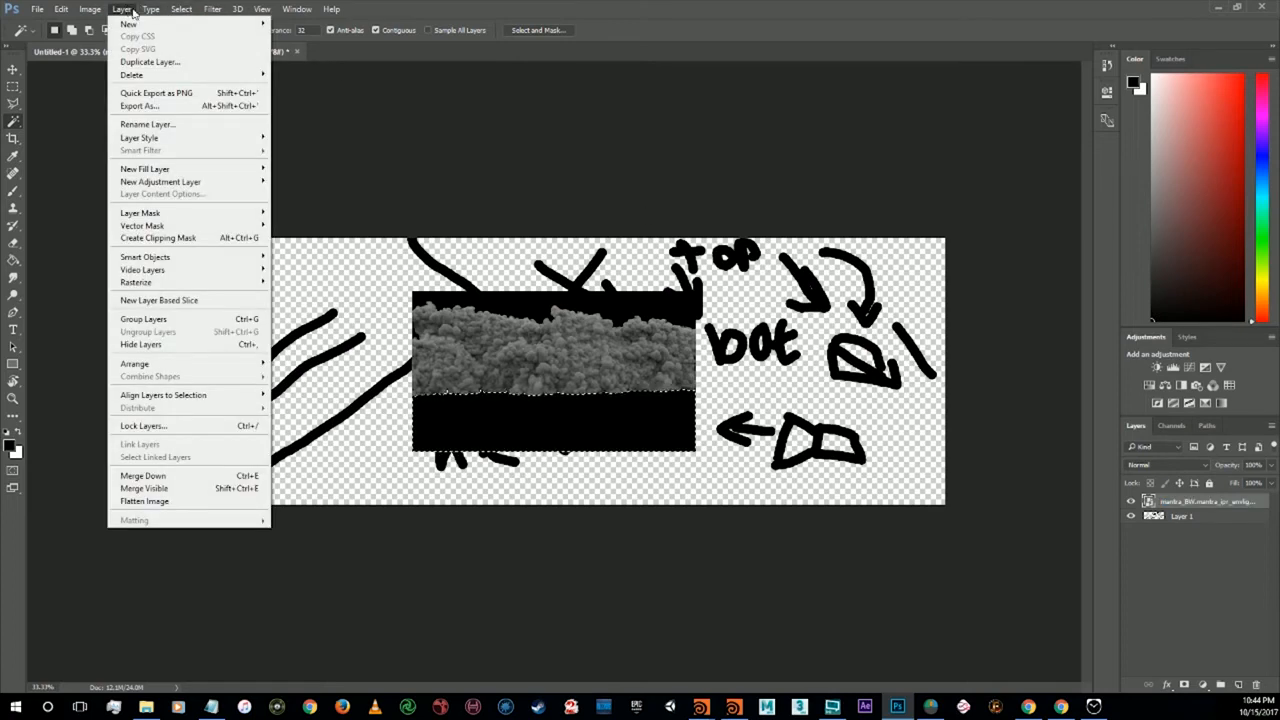
pyautogui.click(139, 11)
# Step: Clear the selection and rasterize all layers, including the placed mantra_BW dust cloud render
pyautogui.hotkey('ctrl', 'd')
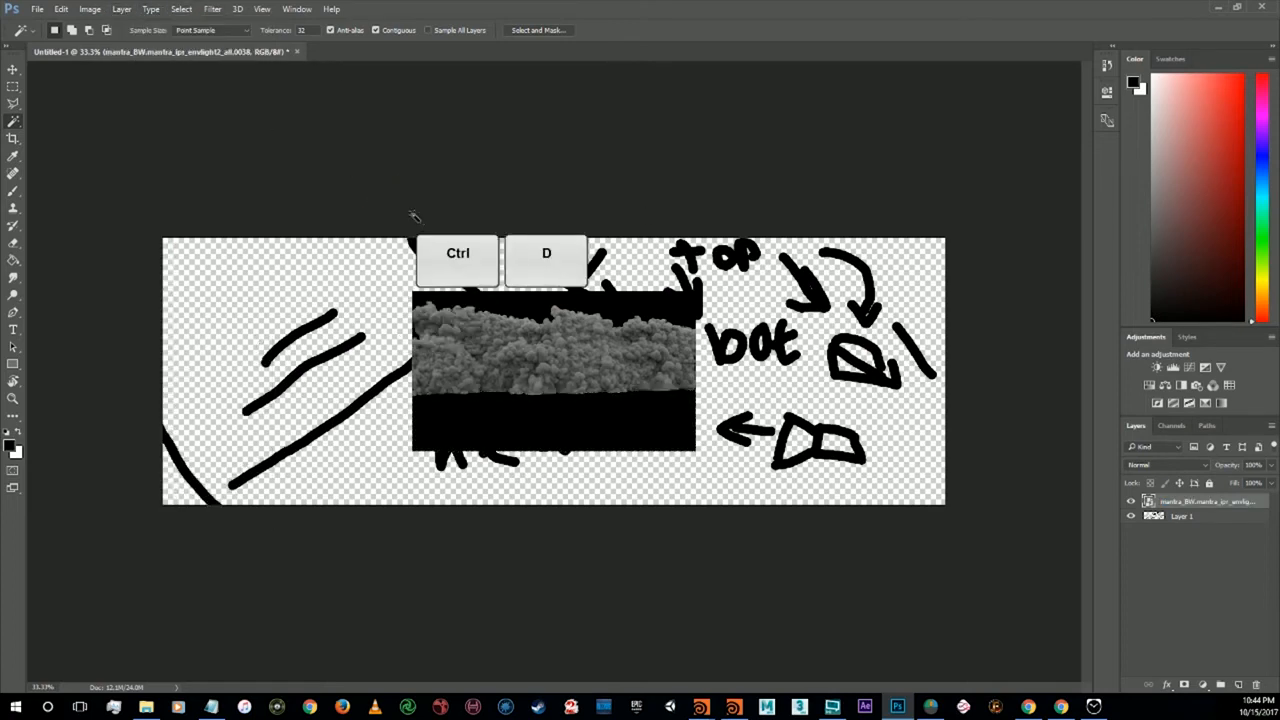
pyautogui.click(128, 9)
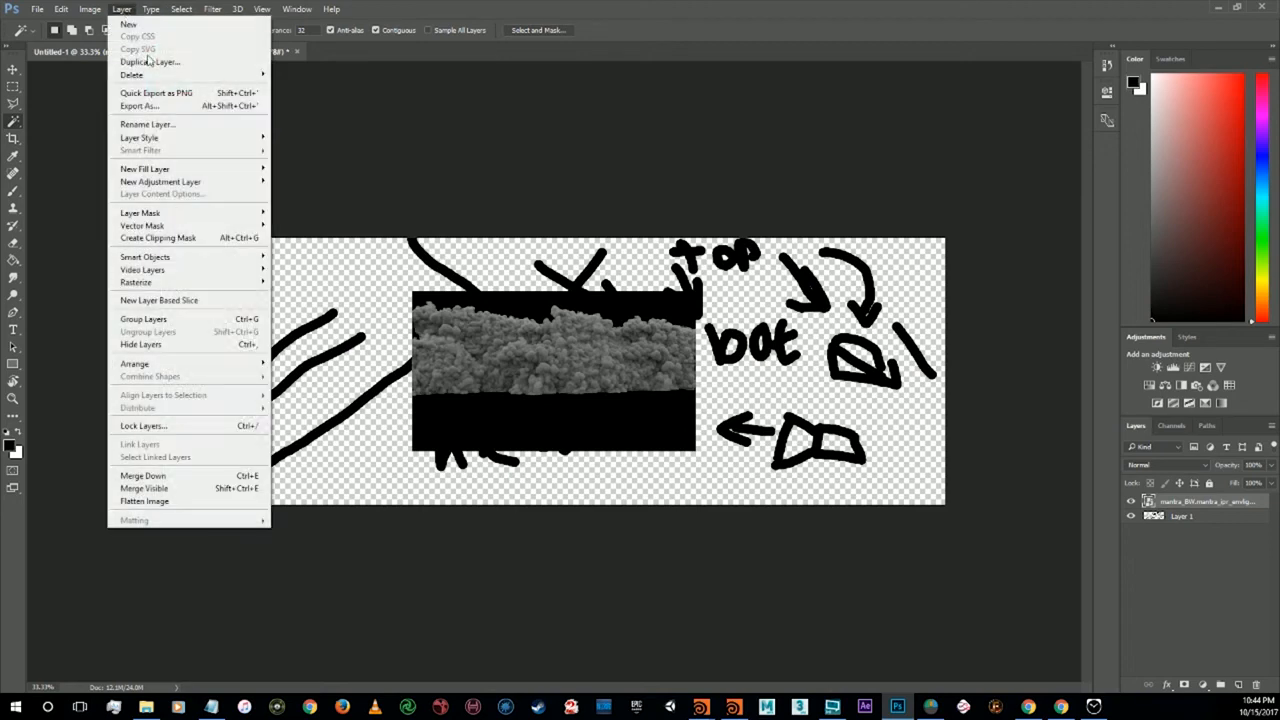
pyautogui.click(196, 283)
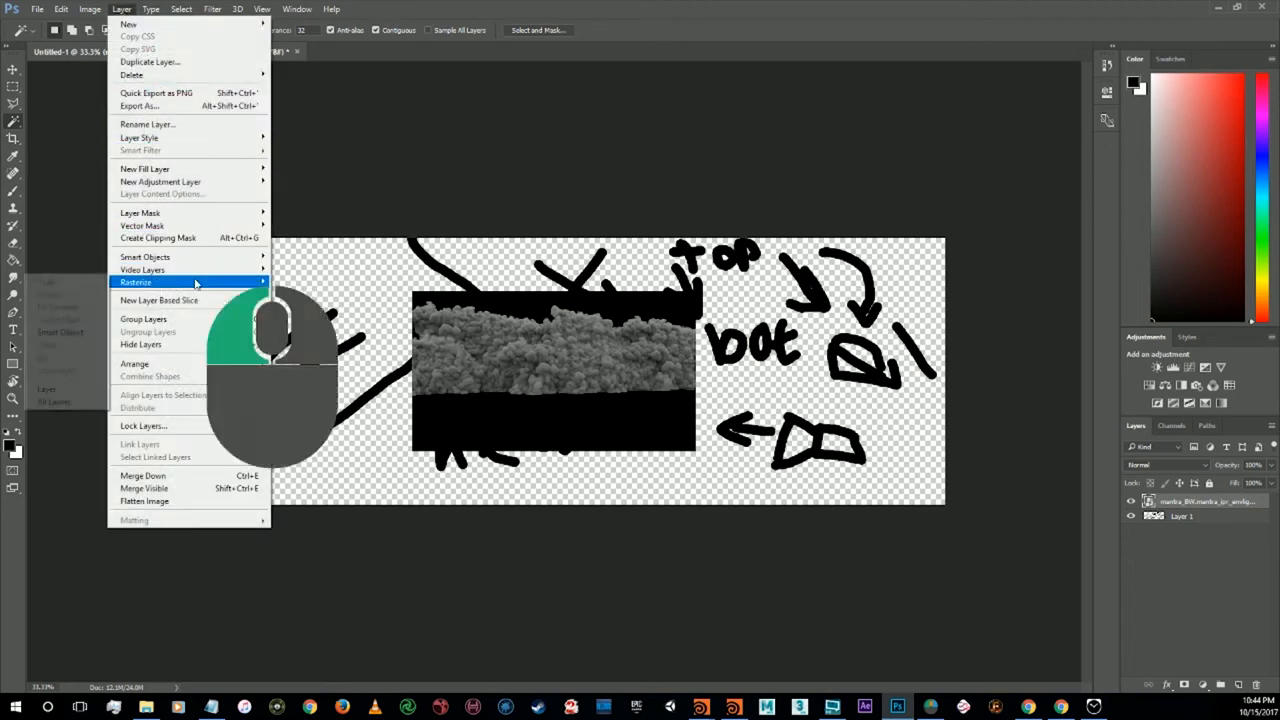
pyautogui.click(65, 402)
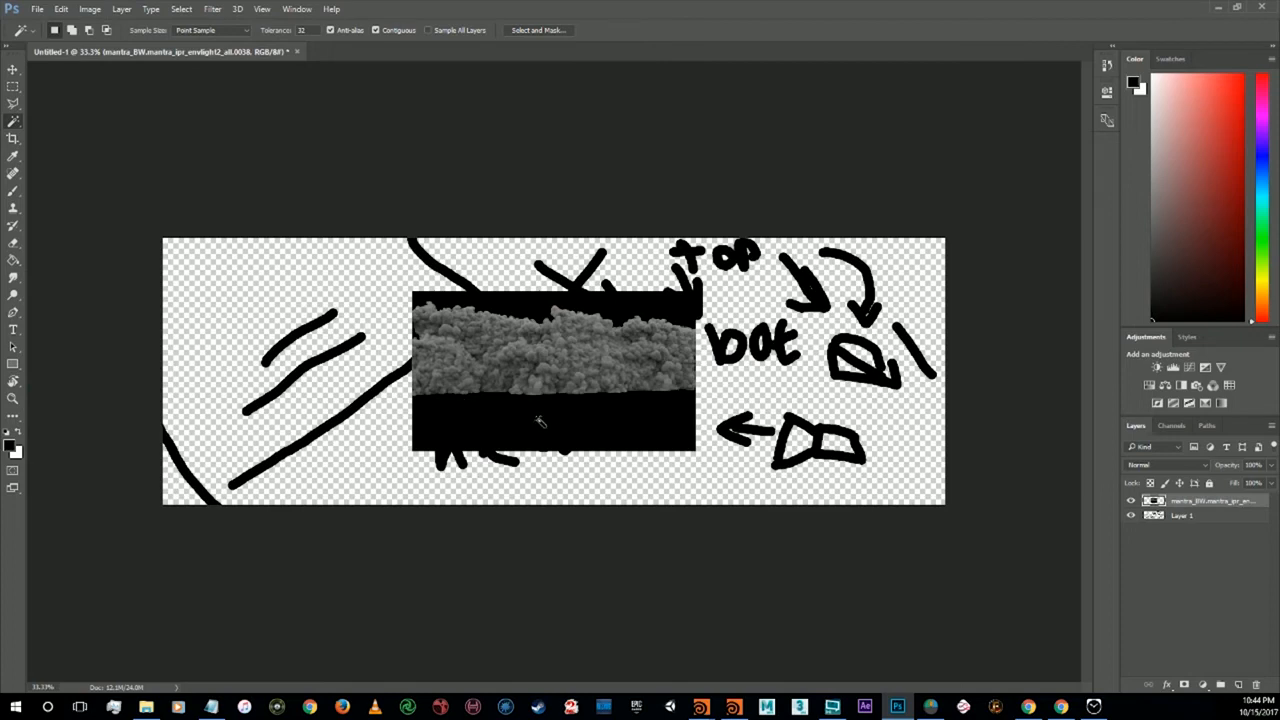
# Step: Delete the black areas below and above the dust cloud with the Magic Wand and clear the selection
pyautogui.click(614, 426)
pyautogui.press('Delete')
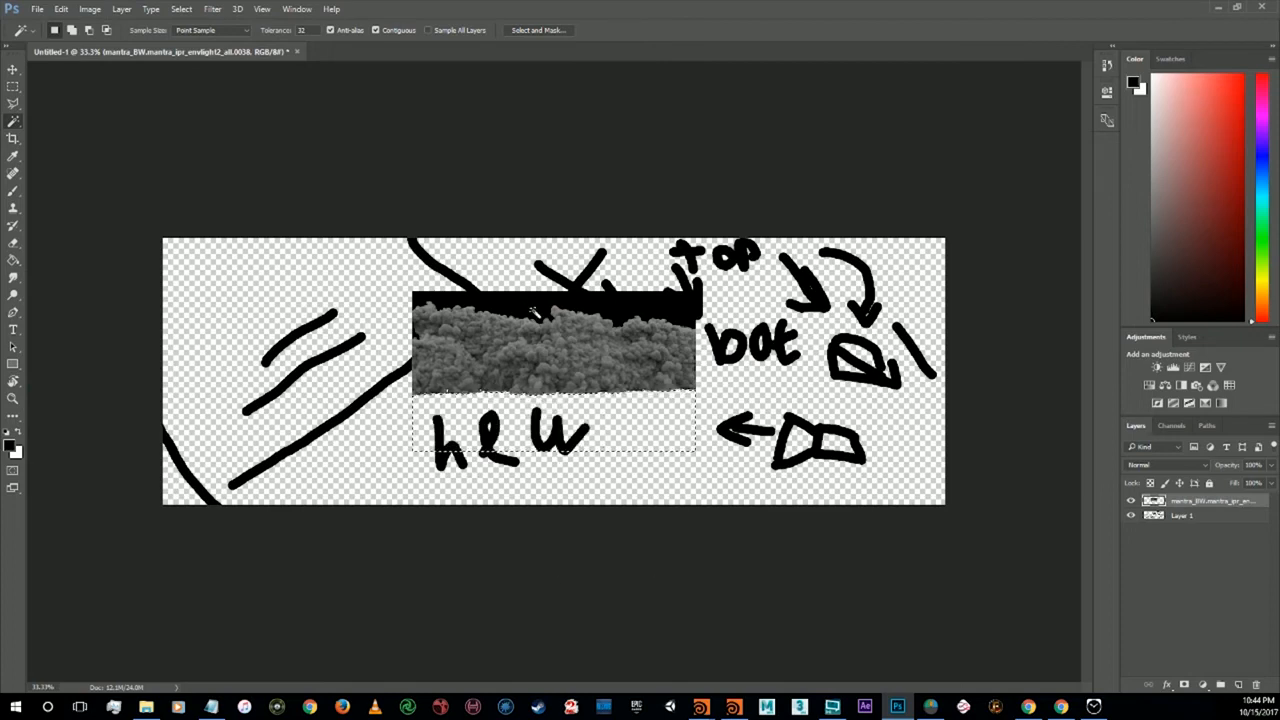
pyautogui.click(535, 314)
pyautogui.press('Delete')
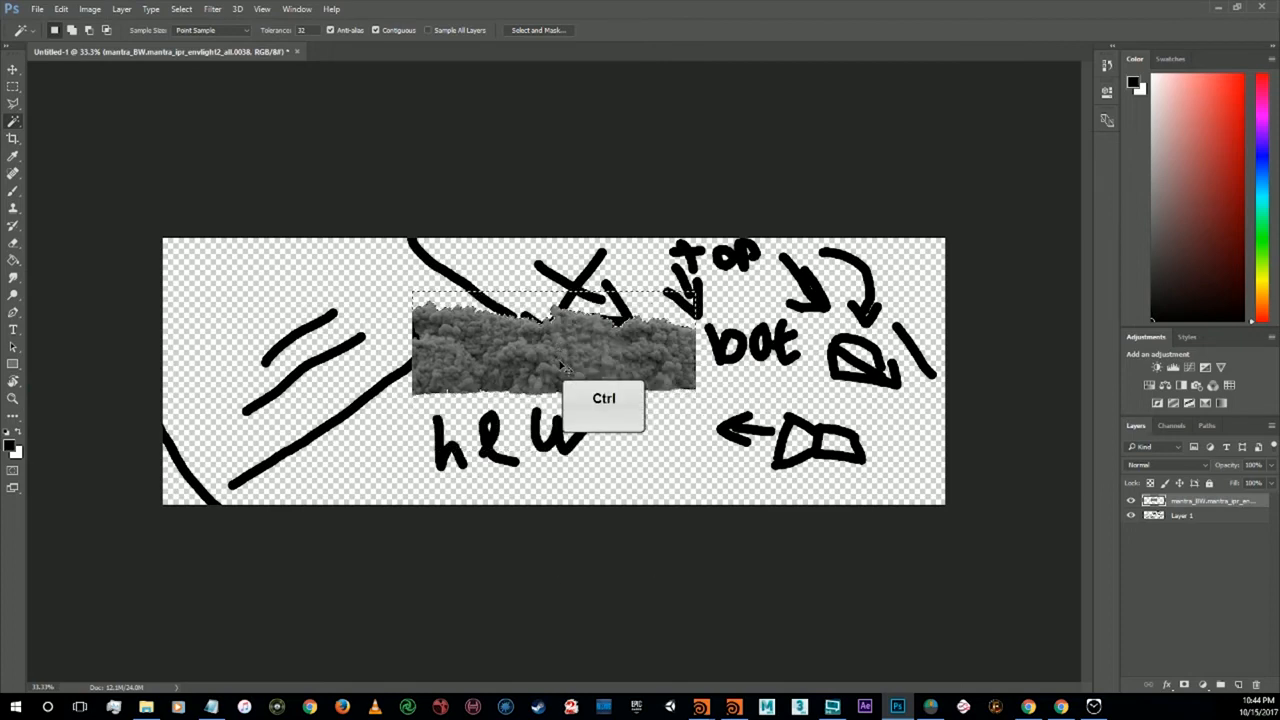
pyautogui.hotkey('ctrl', 'd')
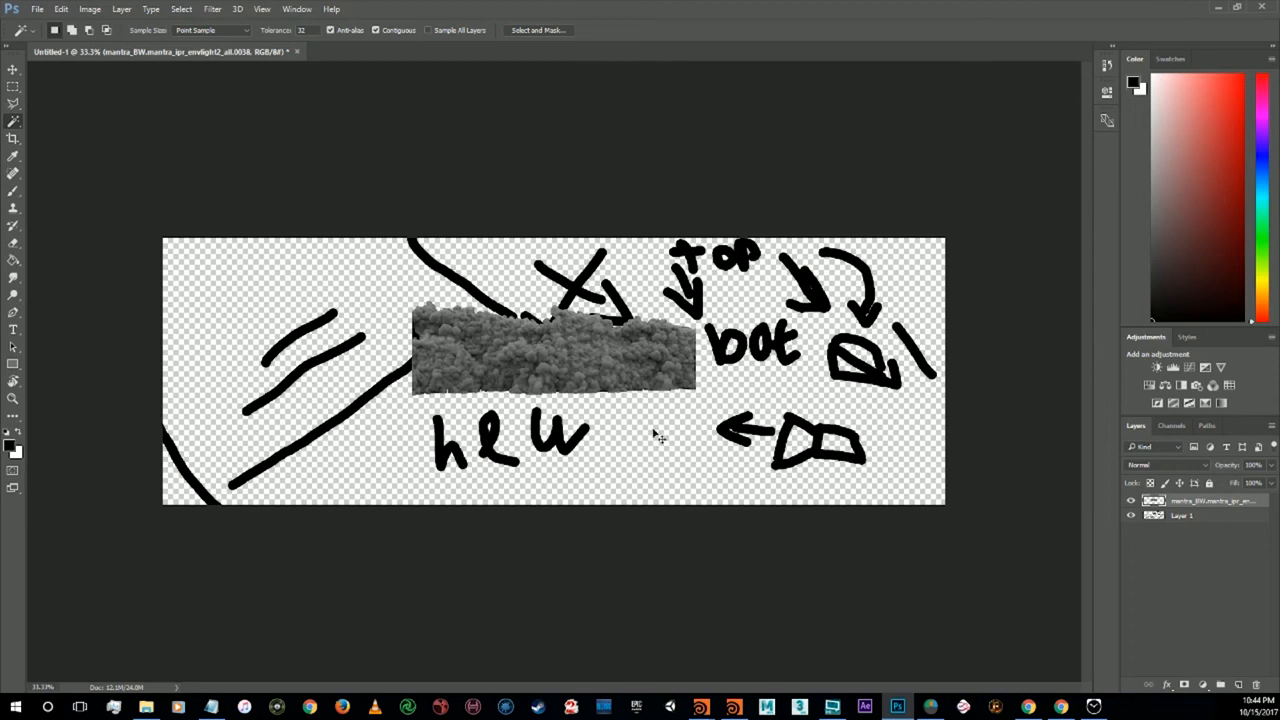
# Step: Scale the cut-out dust cloud up with Free Transform until it spans the whole canvas
pyautogui.hotkey('ctrl', 't')
pyautogui.moveTo(697, 394); pyautogui.dragTo(945, 511)
pyautogui.moveTo(413, 313); pyautogui.dragTo(157, 240)
pyautogui.press('Return')
# Step: Remove the leftover black patch at the cloud's left edge with the Magic Wand and switch to the Move tool
pyautogui.press('w')
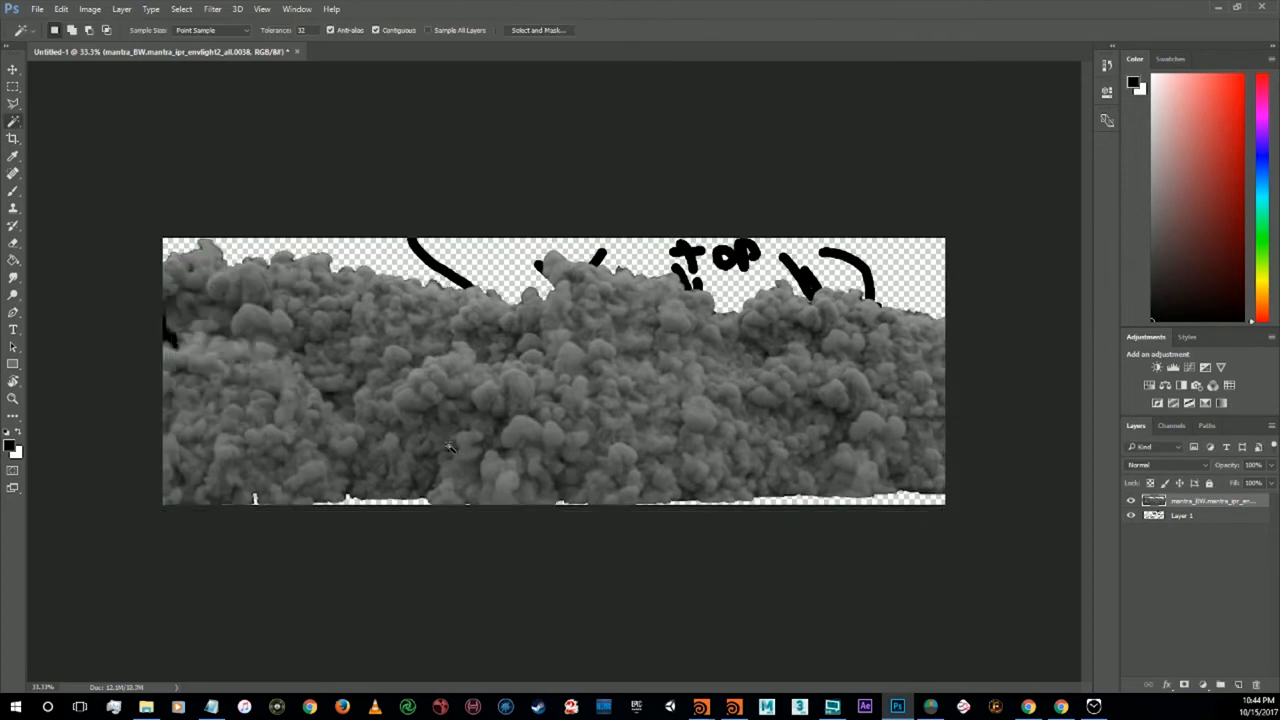
pyautogui.click(171, 336)
pyautogui.click(14, 70)
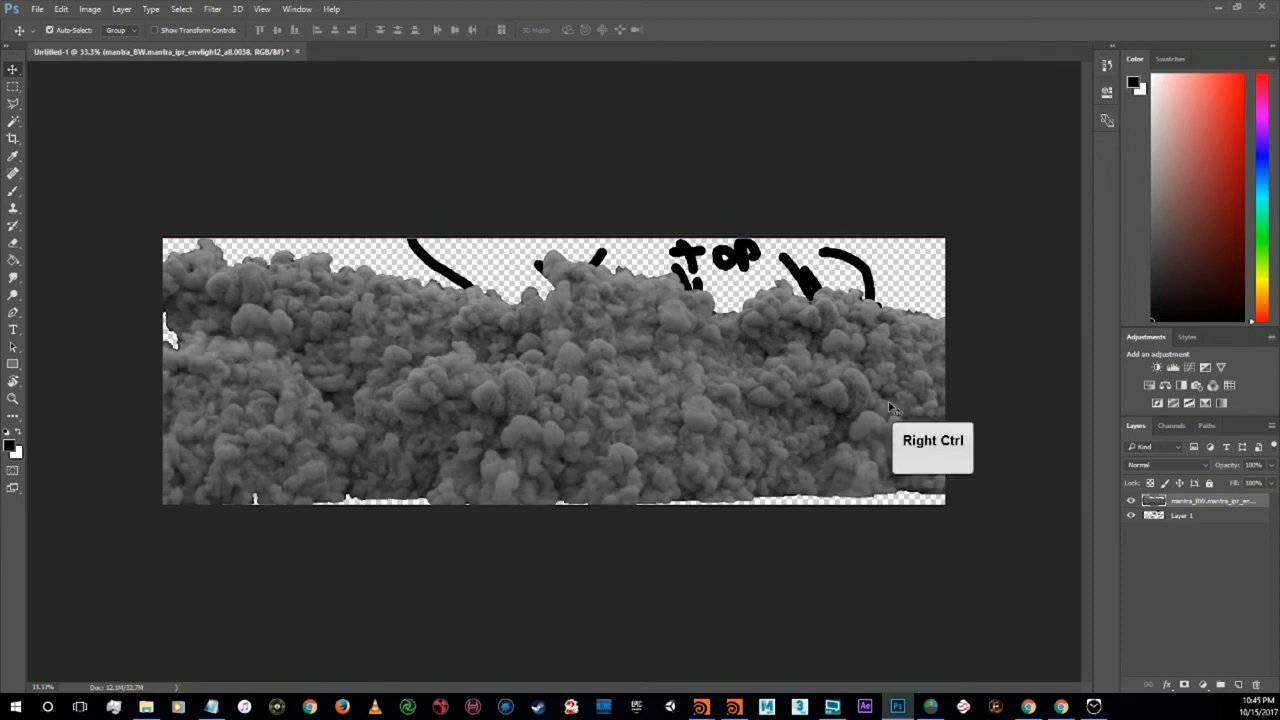
# Step: Compare how the dust cloud reads at 8.33% zoom and at 33.3% zoom
pyautogui.hotkey('ctrl', '-')
pyautogui.hotkey('ctrl', '-')
pyautogui.hotkey('ctrl', '-')
pyautogui.hotkey('ctrl', '-')
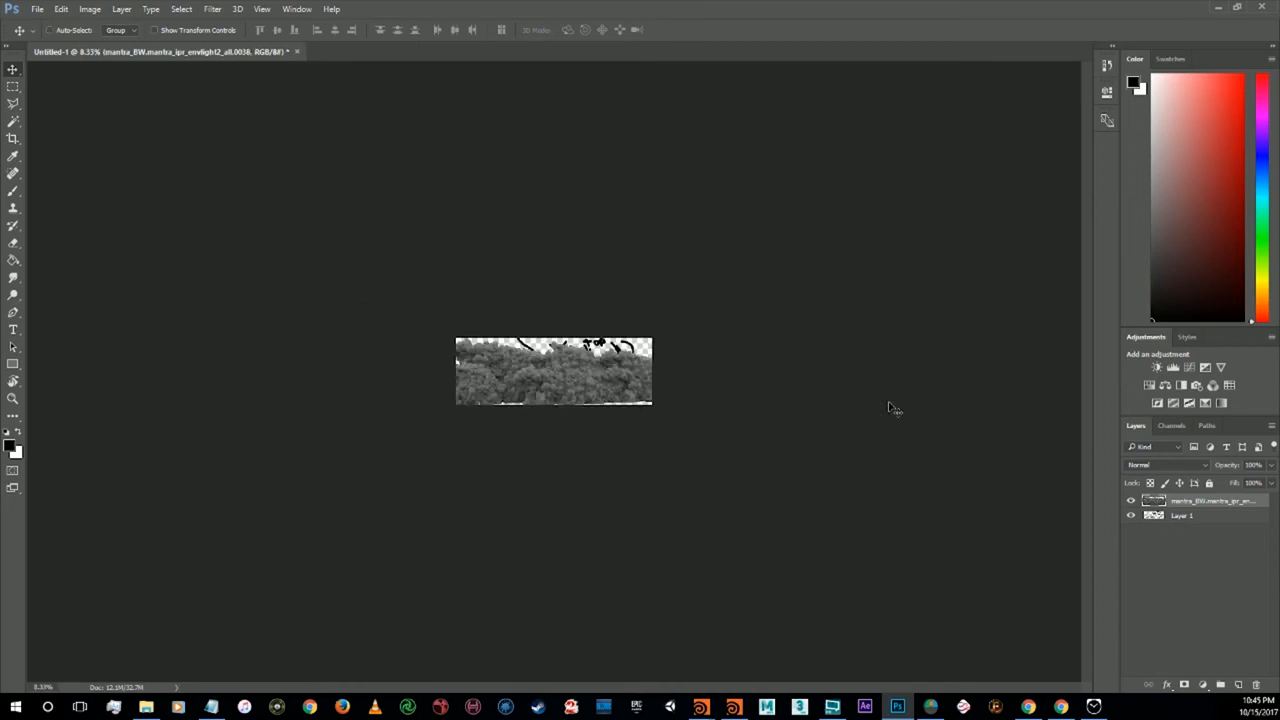
pyautogui.press('ctrl')
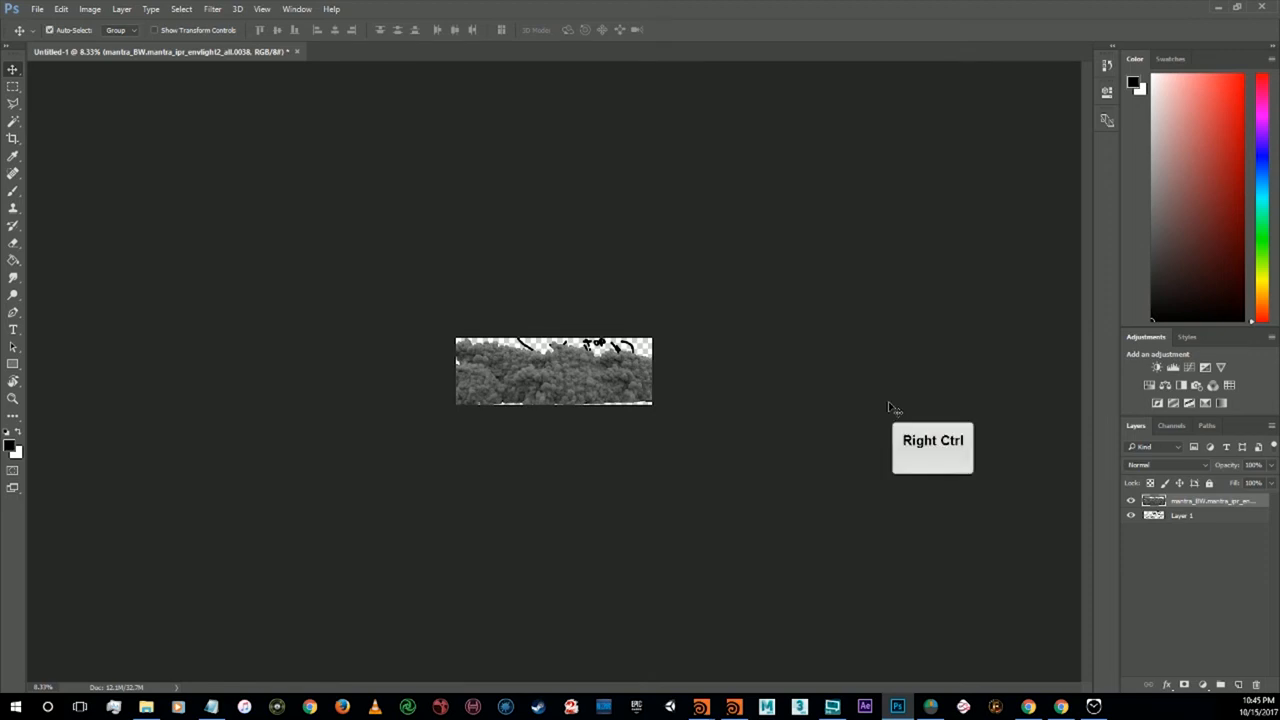
pyautogui.hotkey('ctrl', '+')
pyautogui.hotkey('ctrl', '+')
pyautogui.hotkey('ctrl', '+')
pyautogui.hotkey('ctrl', '+')
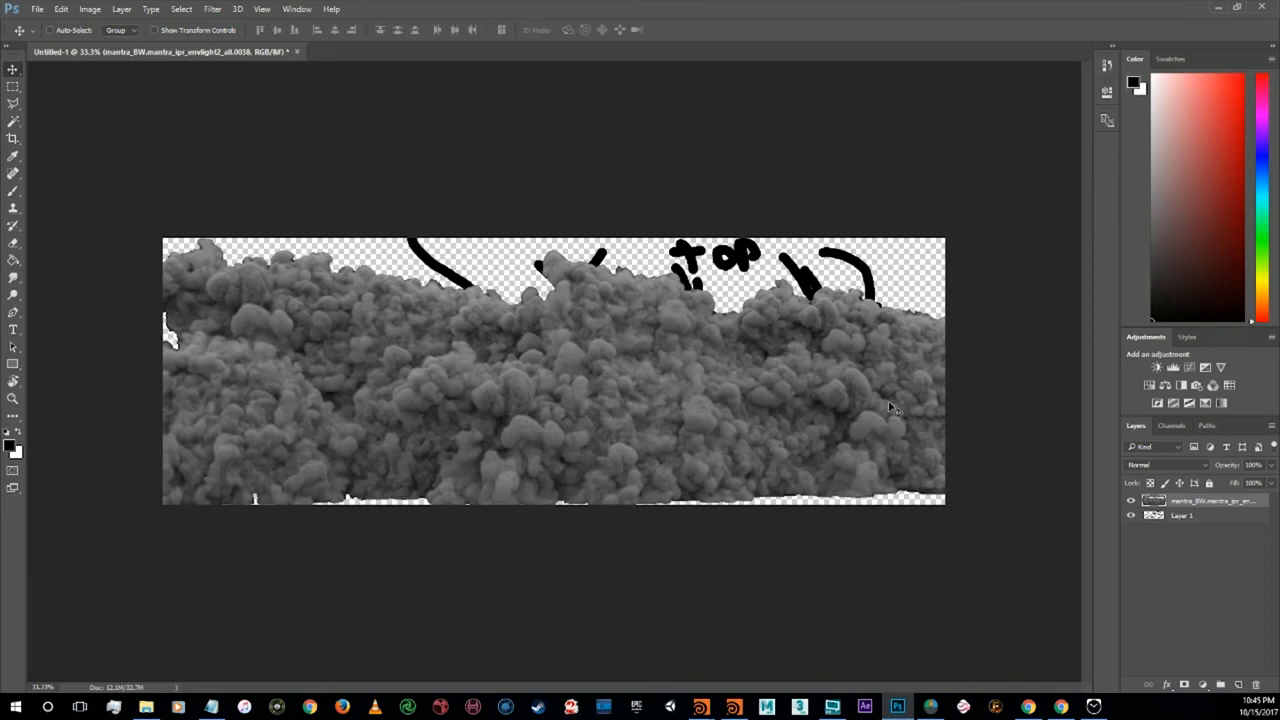
# Step: Hide the dust cloud render layer and switch back to the dust storm layout scene in Houdini
pyautogui.click(1131, 500)
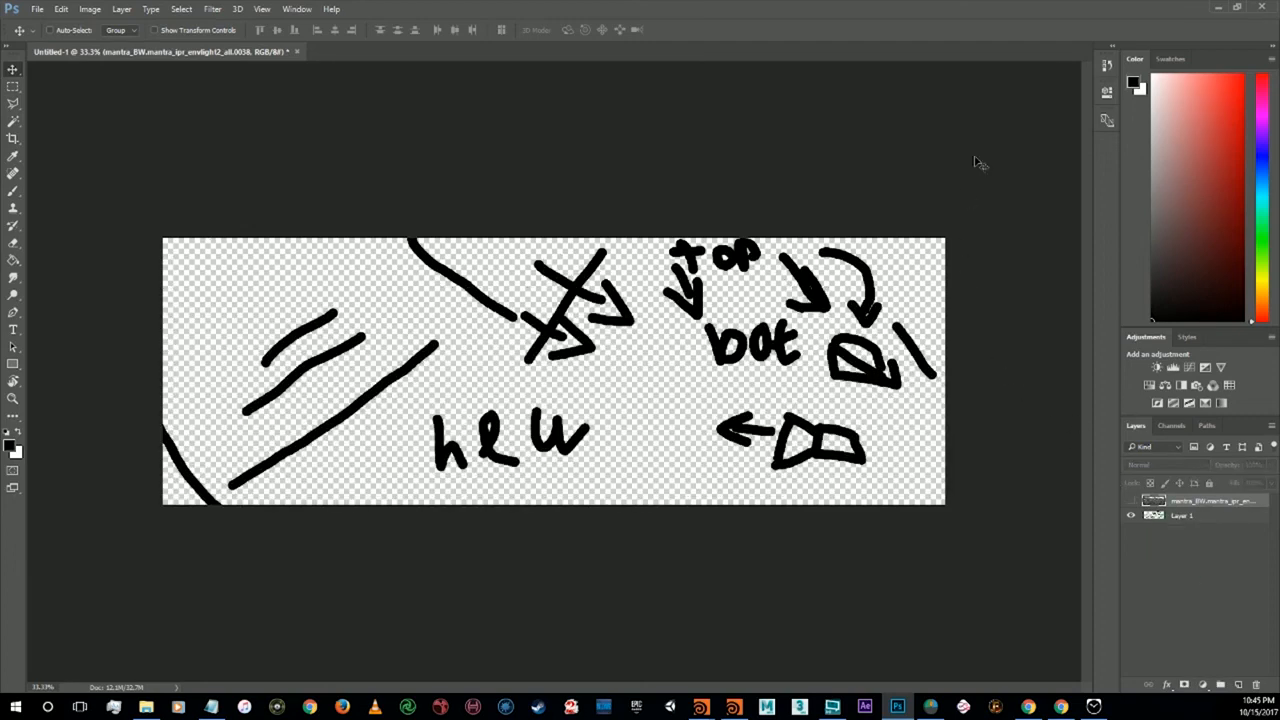
pyautogui.click(1215, 8)
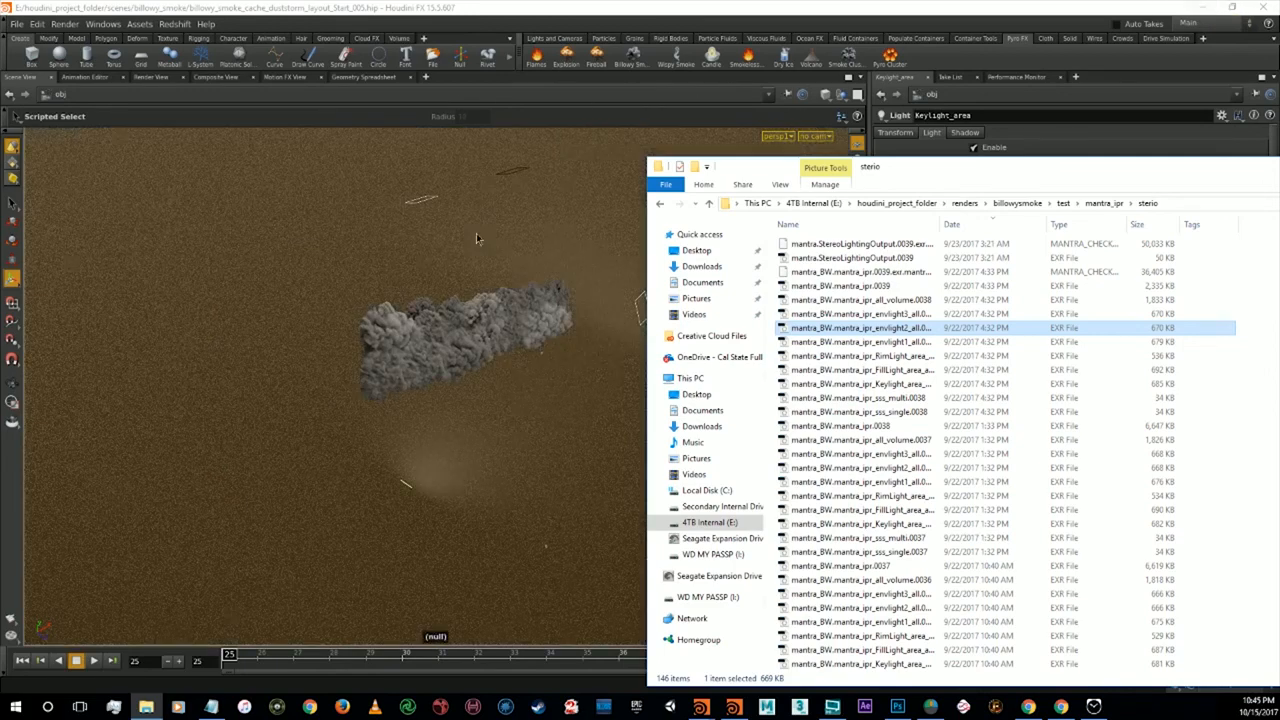
pyautogui.click(476, 233)
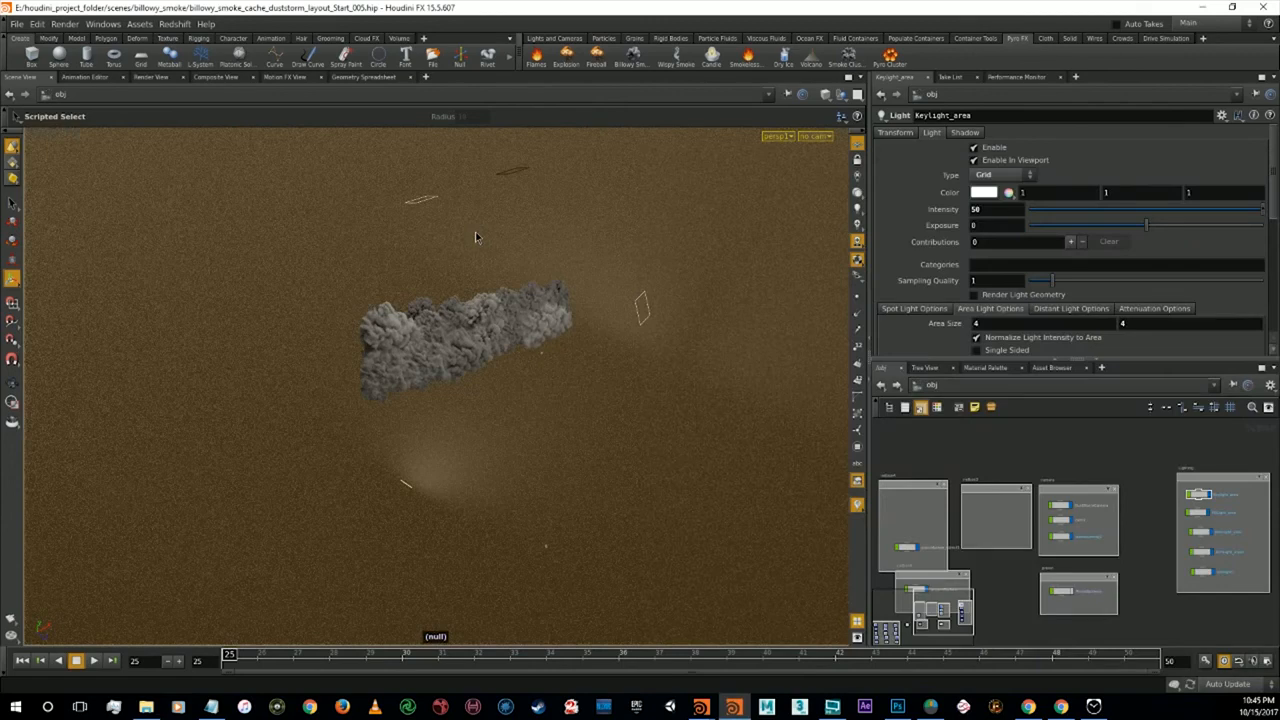